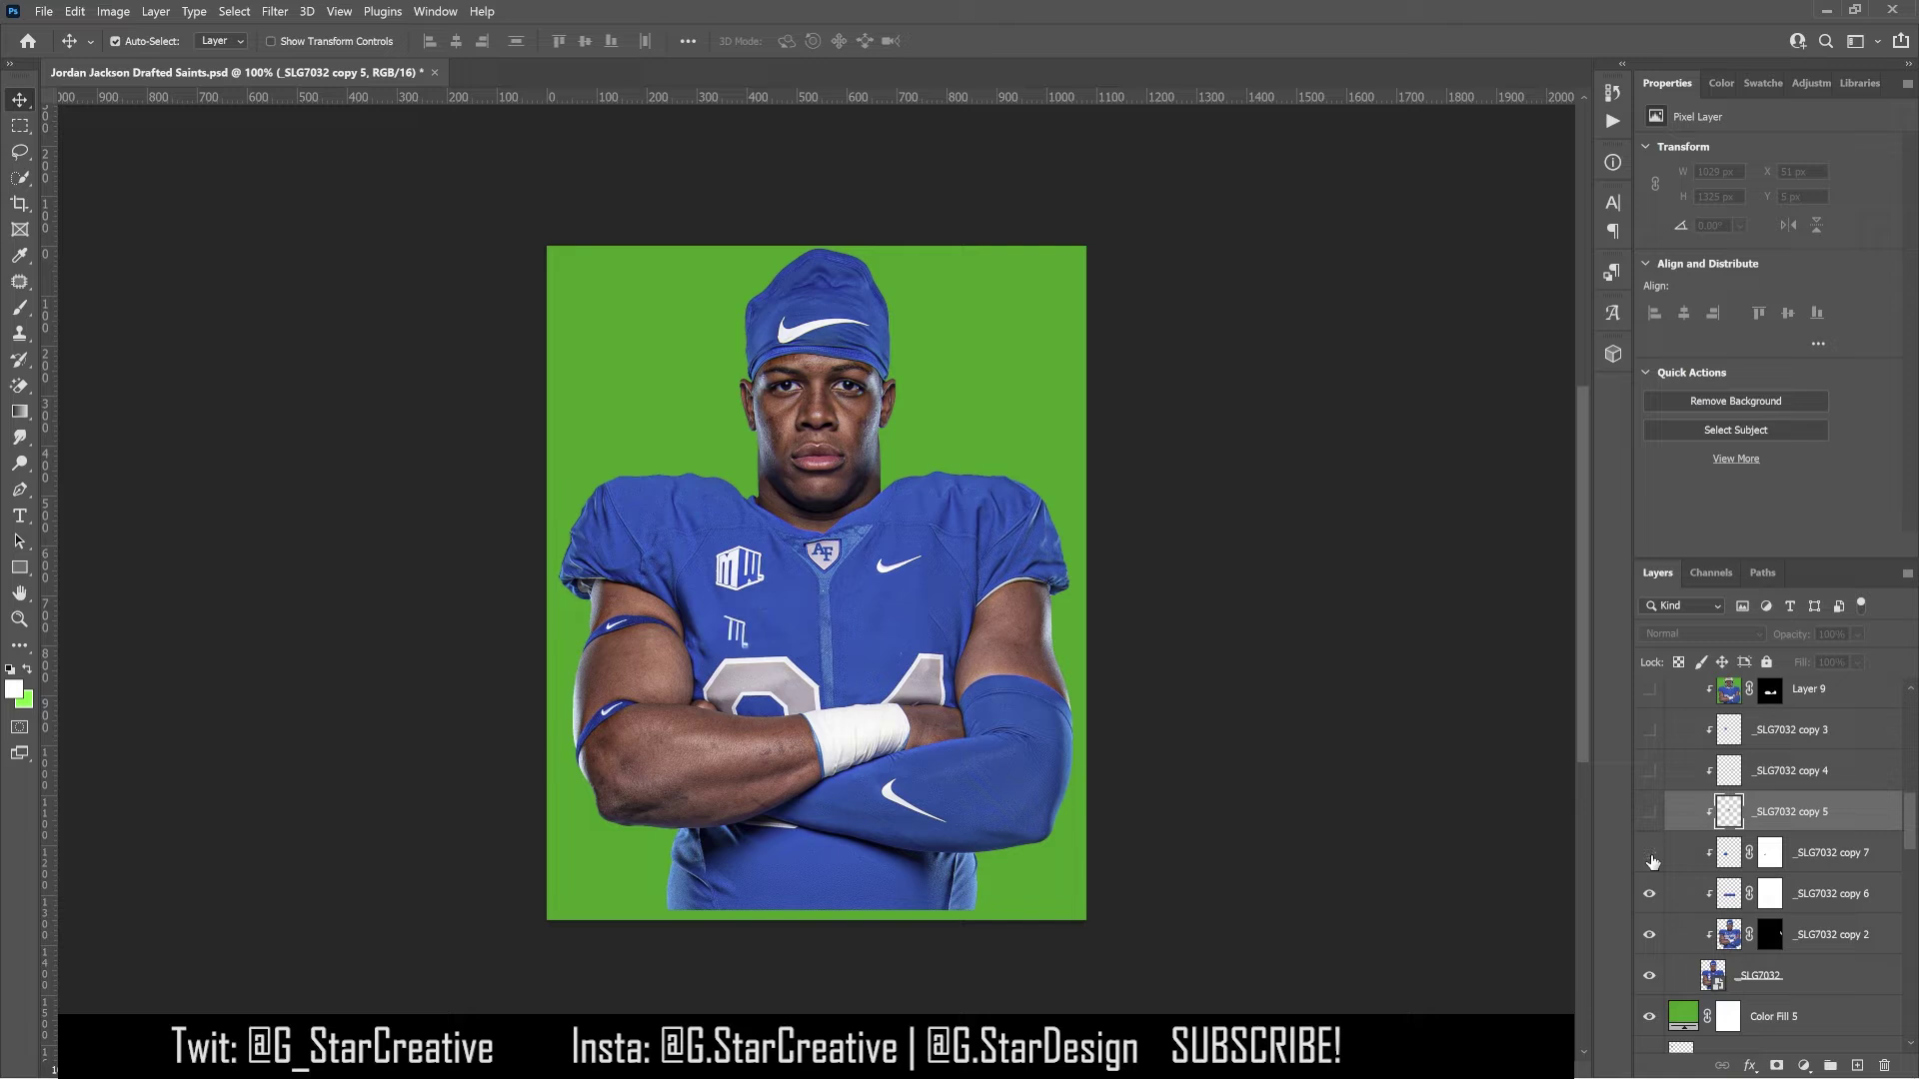
Show layers _SLG7032 copy 5, copy 4 and copy 3 to cover the logos on the jersey's chest
{"action": "left_click", "coordinate": [1650, 813]}
{"action": "left_click", "coordinate": [1650, 812]}
{"action": "left_click", "coordinate": [1650, 771]}
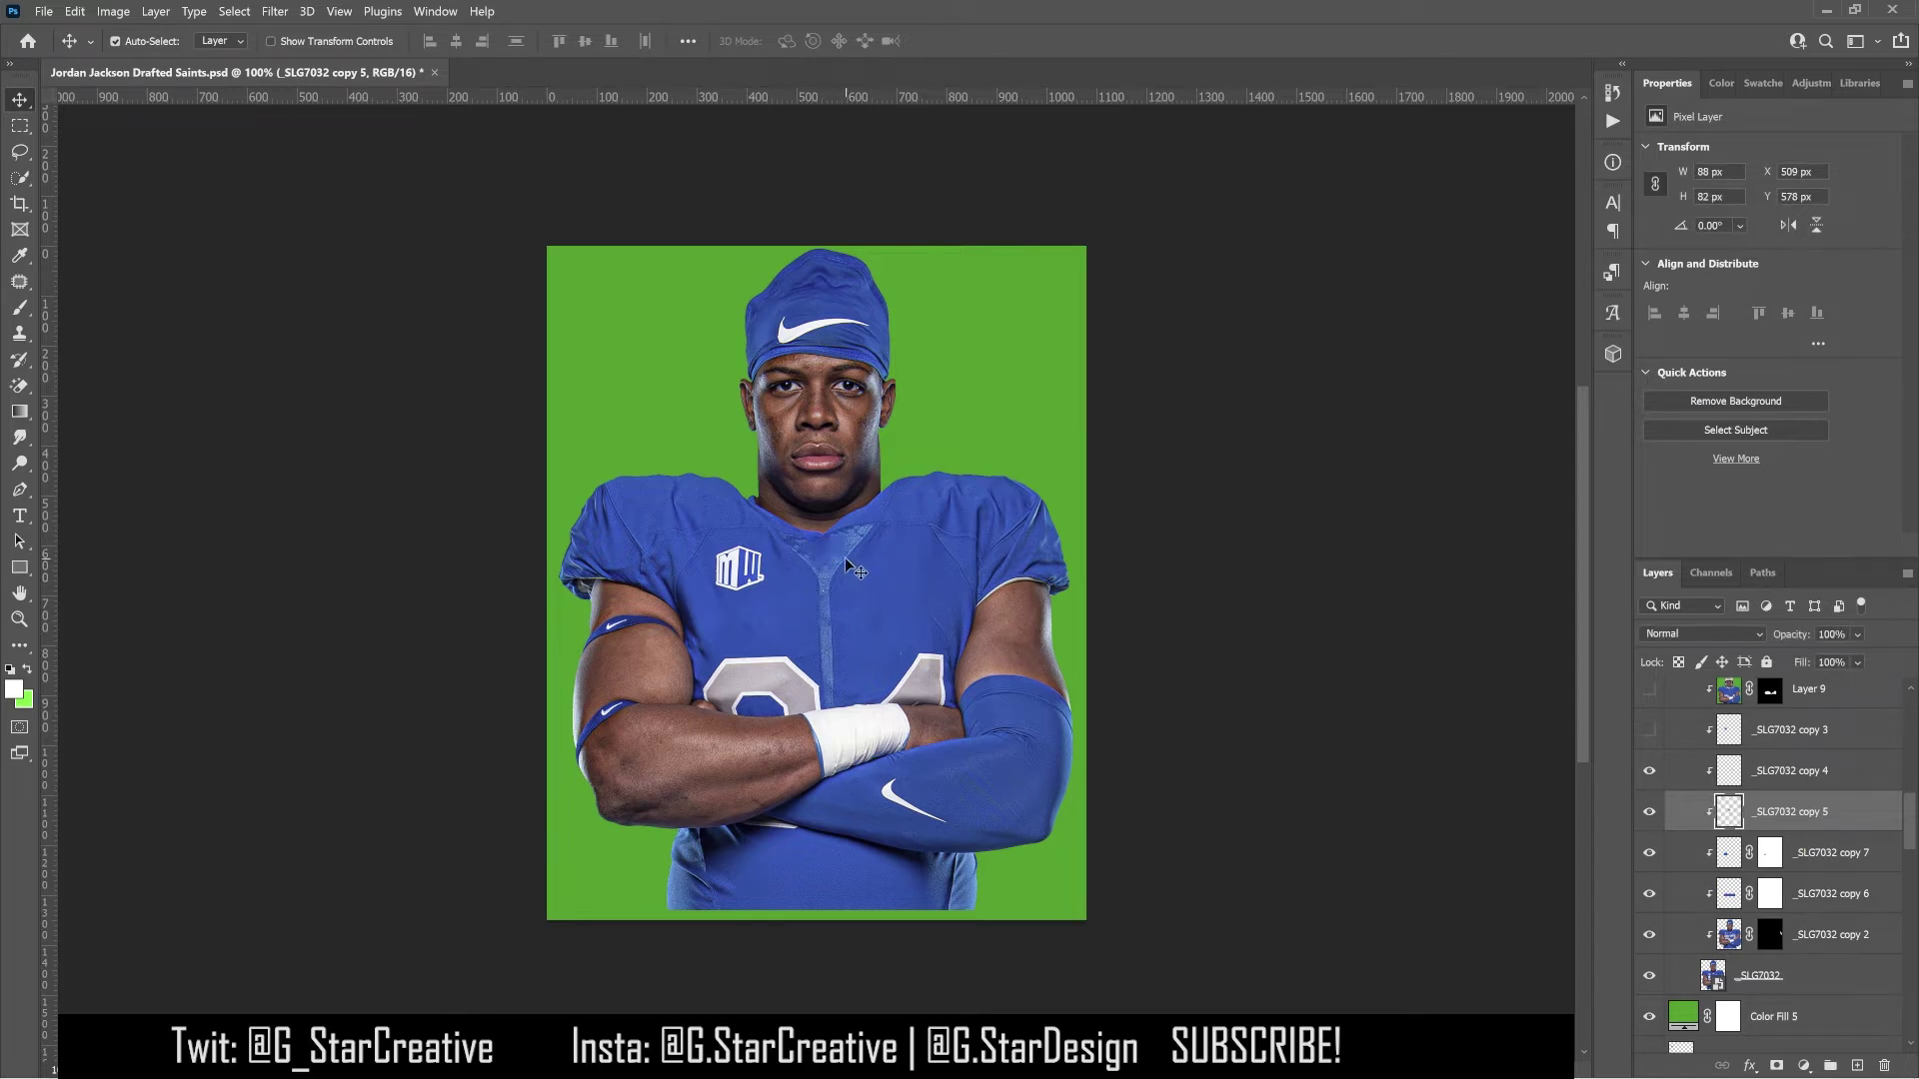
{"action": "scroll", "coordinate": [1667, 847], "scroll_direction": "up", "scroll_amount": 2}
{"action": "left_click", "coordinate": [1650, 830]}
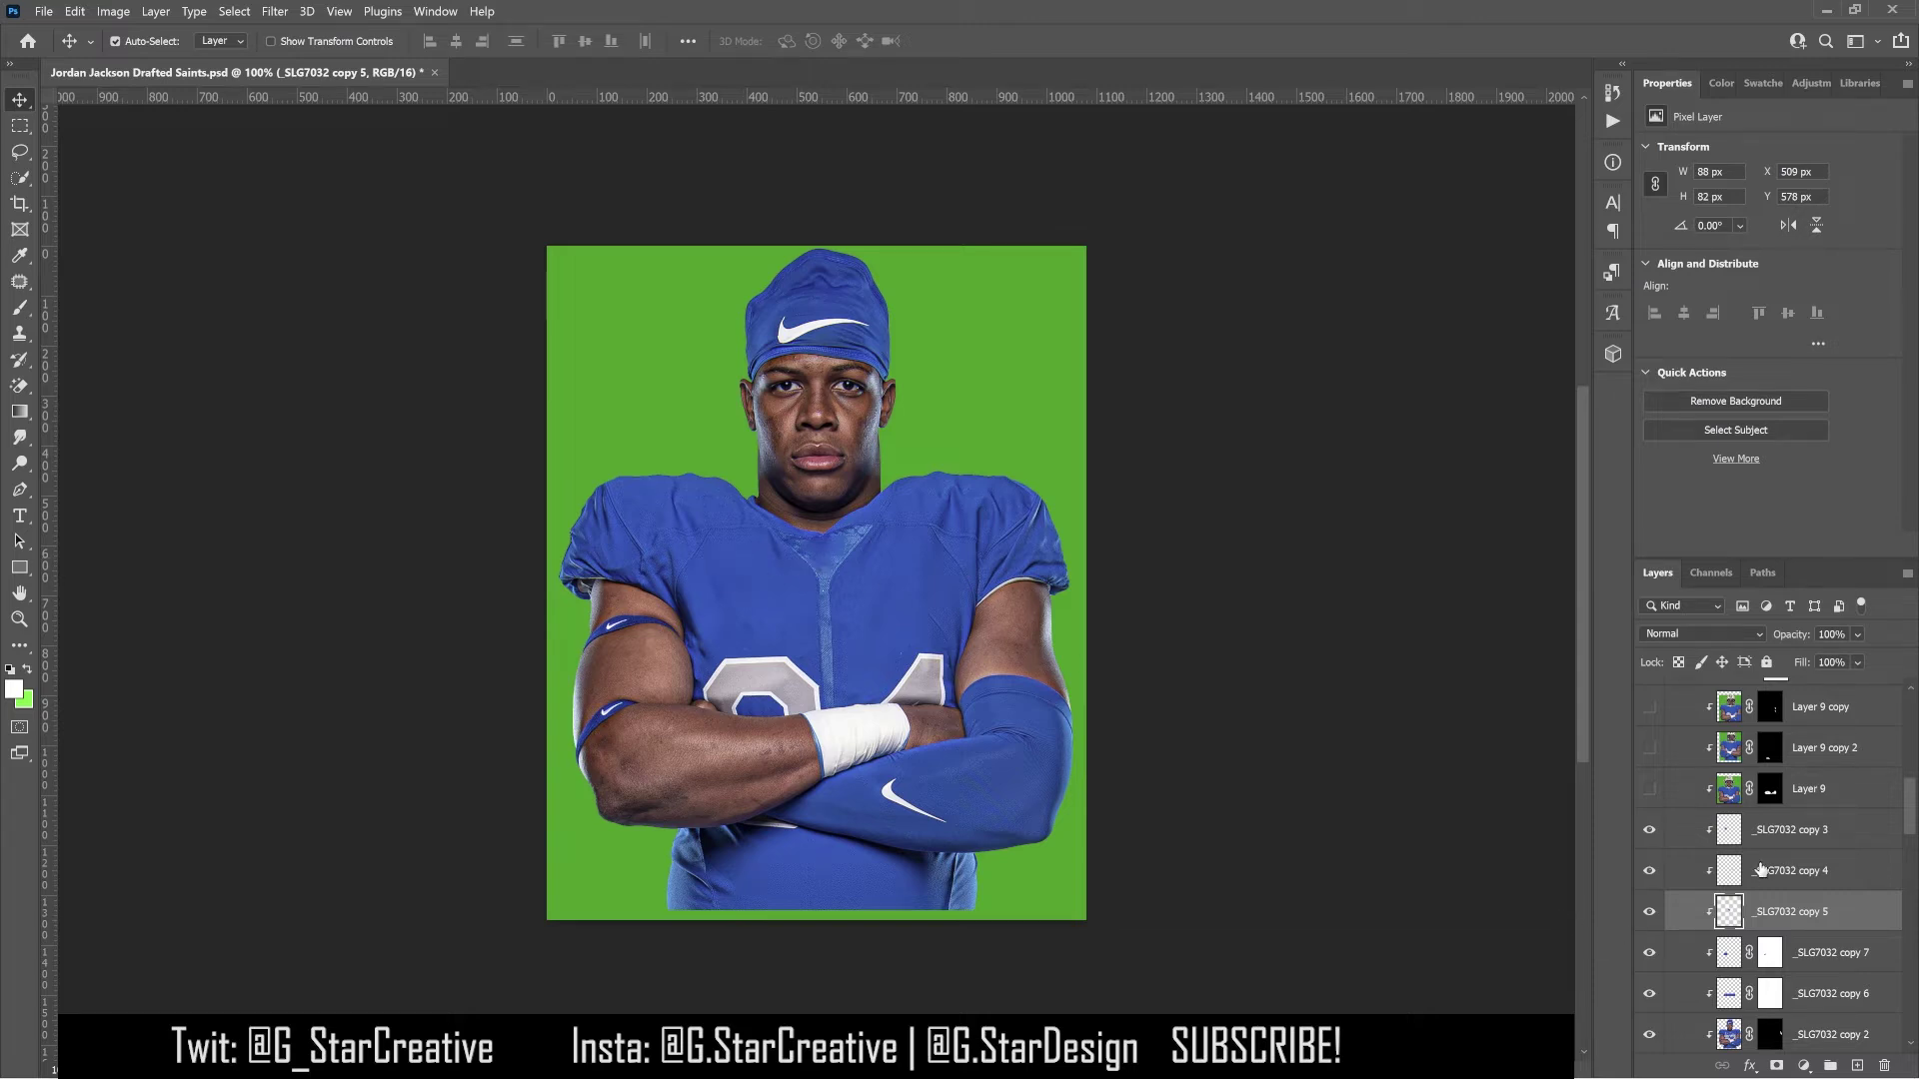
Show Layer 9, Layer 9 copy 2 and Layer 9 copy to clean up the blue jersey's numbers and details
{"action": "scroll", "coordinate": [1749, 877], "scroll_direction": "up", "scroll_amount": 2}
{"action": "left_click", "coordinate": [1650, 889]}
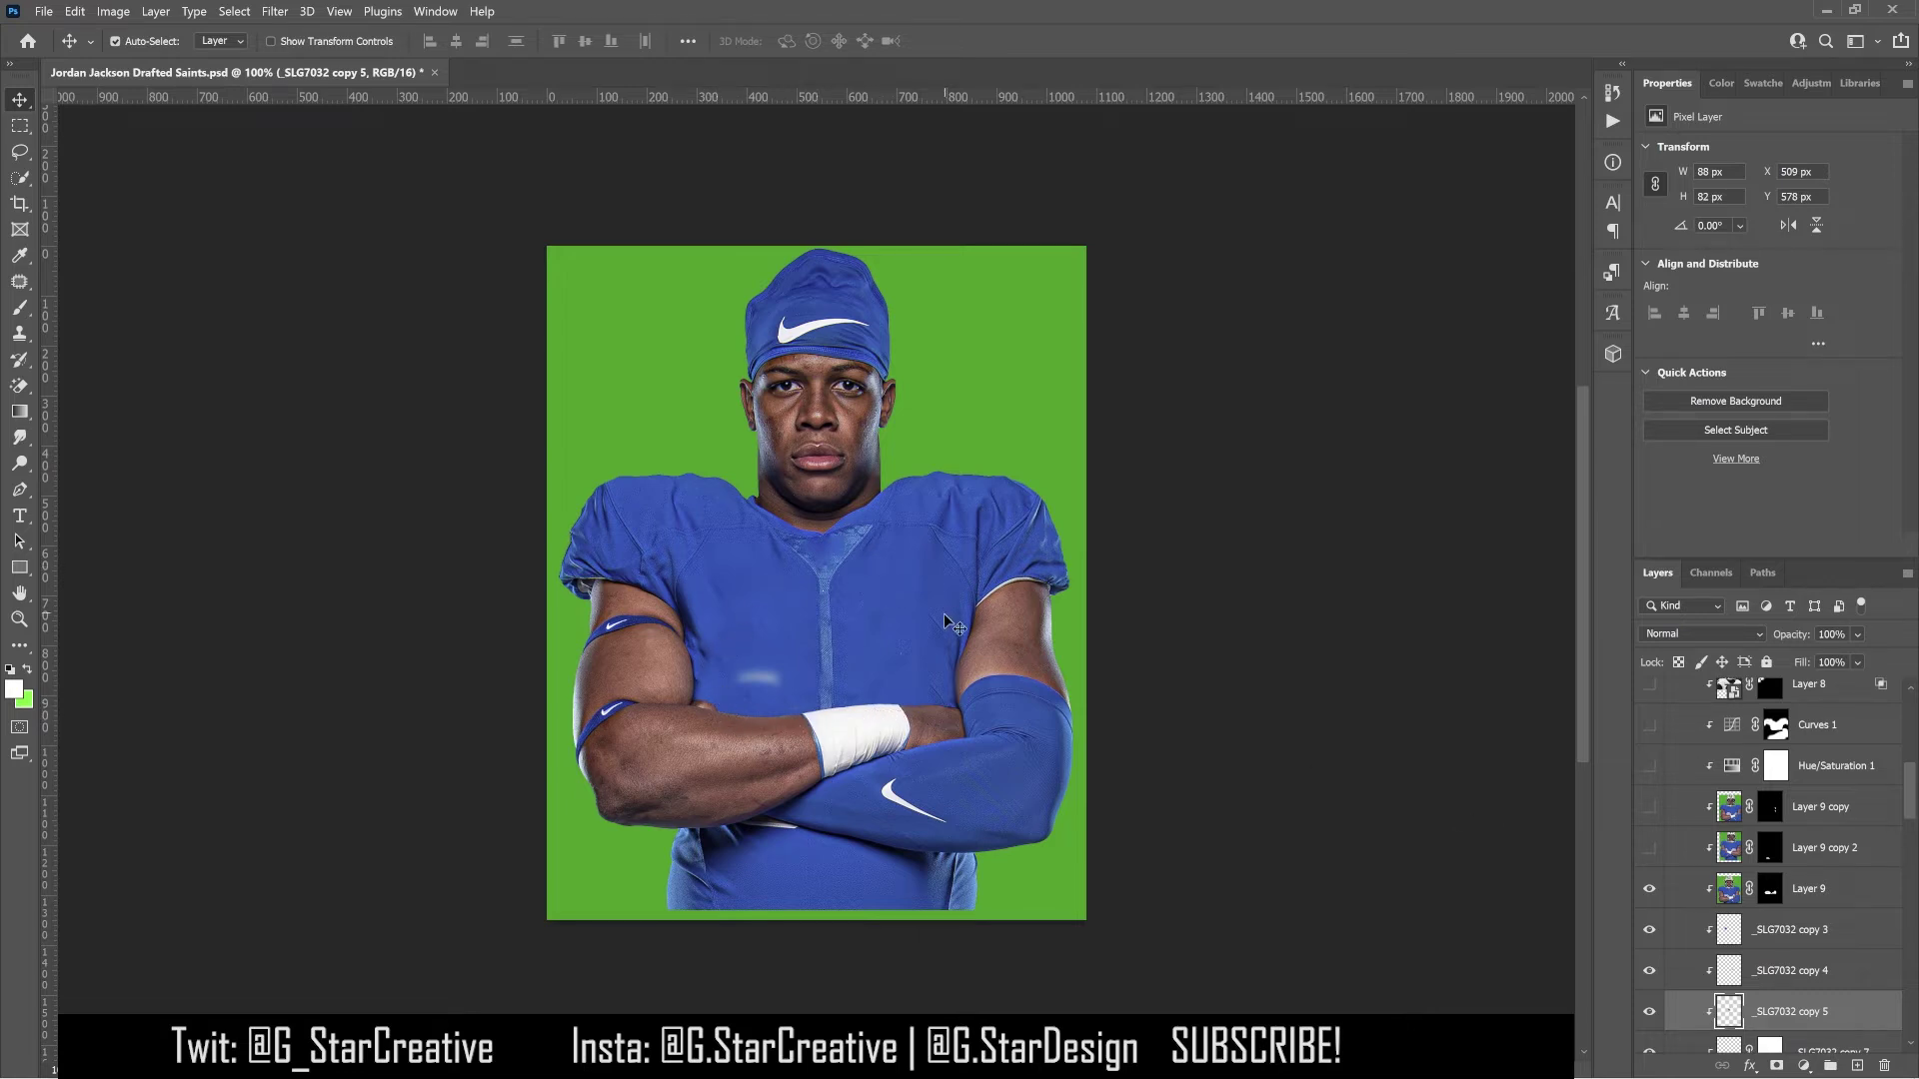
{"action": "left_click", "coordinate": [1650, 847]}
{"action": "scroll", "coordinate": [1676, 849], "scroll_direction": "up", "scroll_amount": 1}
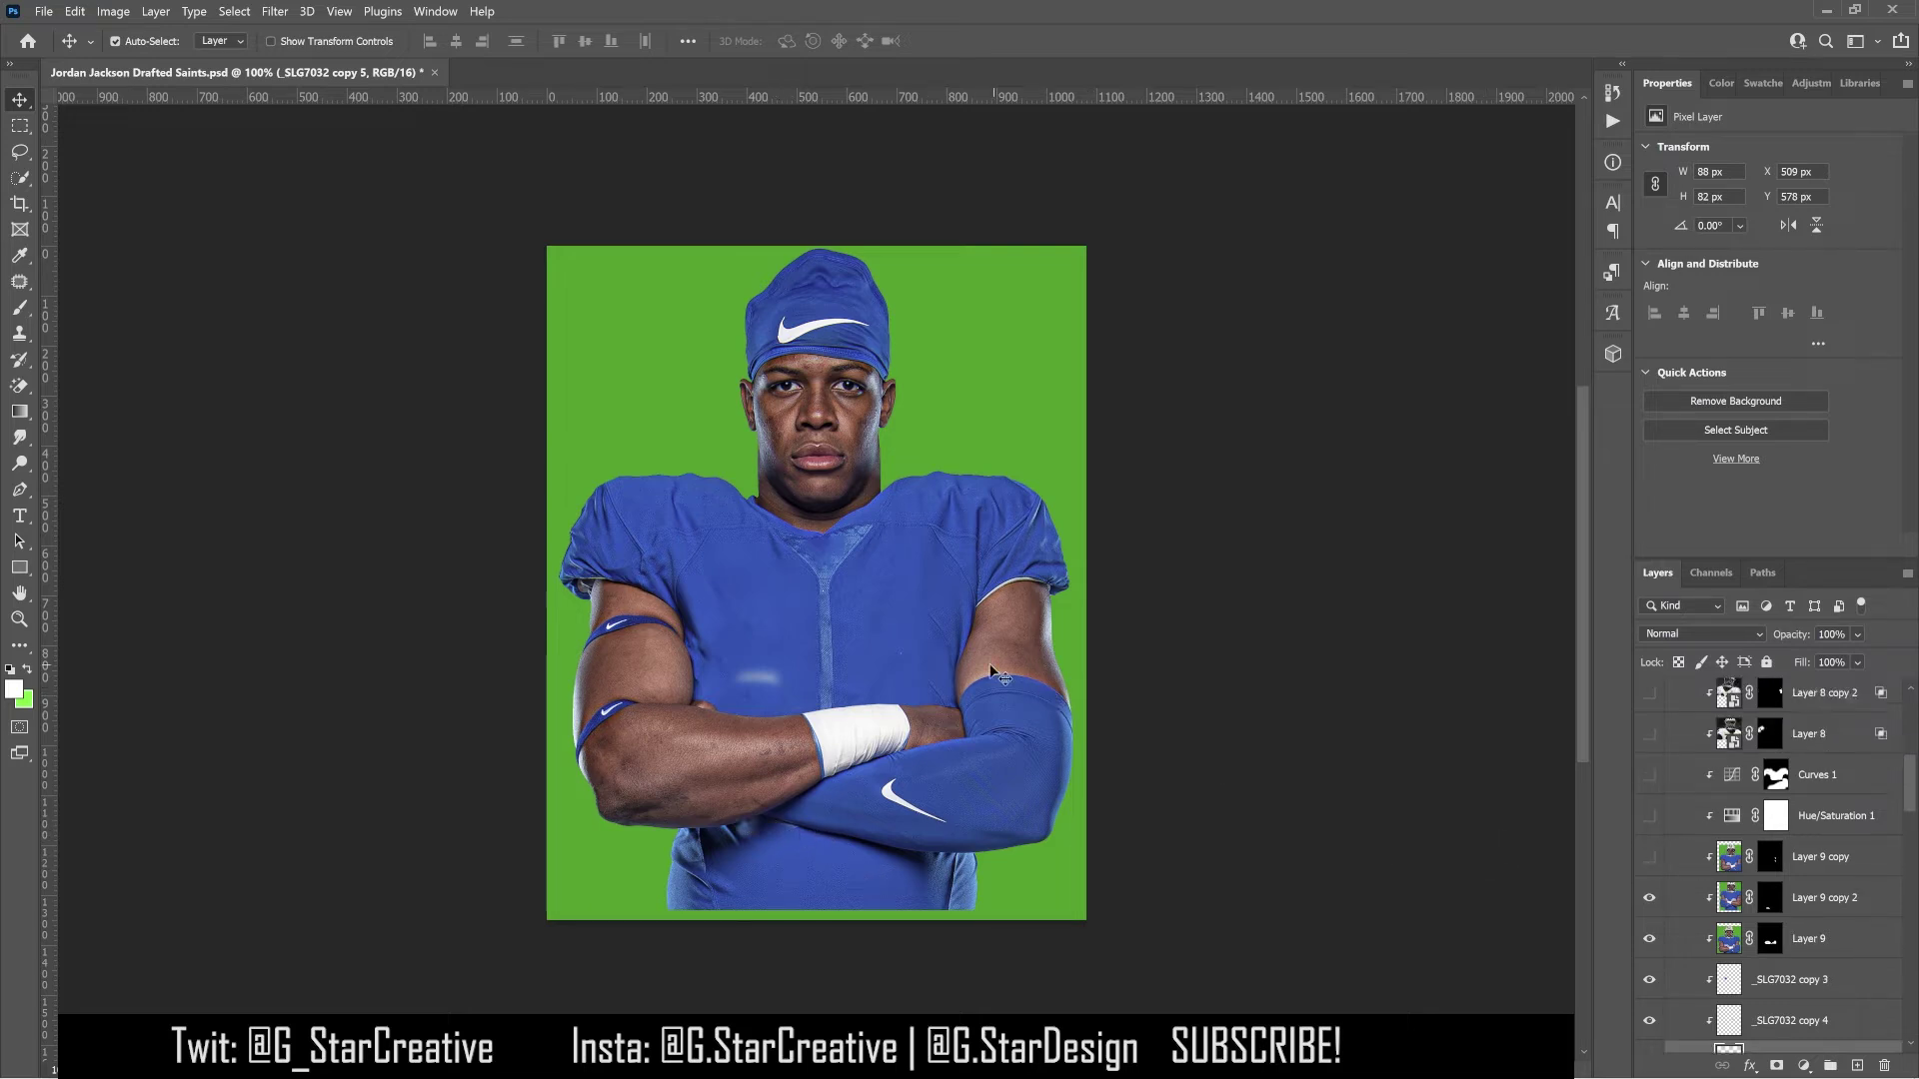
{"action": "left_click", "coordinate": [1650, 857]}
Show the Hue/Saturation 1 and Curves 1 adjustments to turn the blue uniform white, selecting each adjustment layer
{"action": "scroll", "coordinate": [1652, 925], "scroll_direction": "up", "scroll_amount": 2}
{"action": "left_click", "coordinate": [1649, 916]}
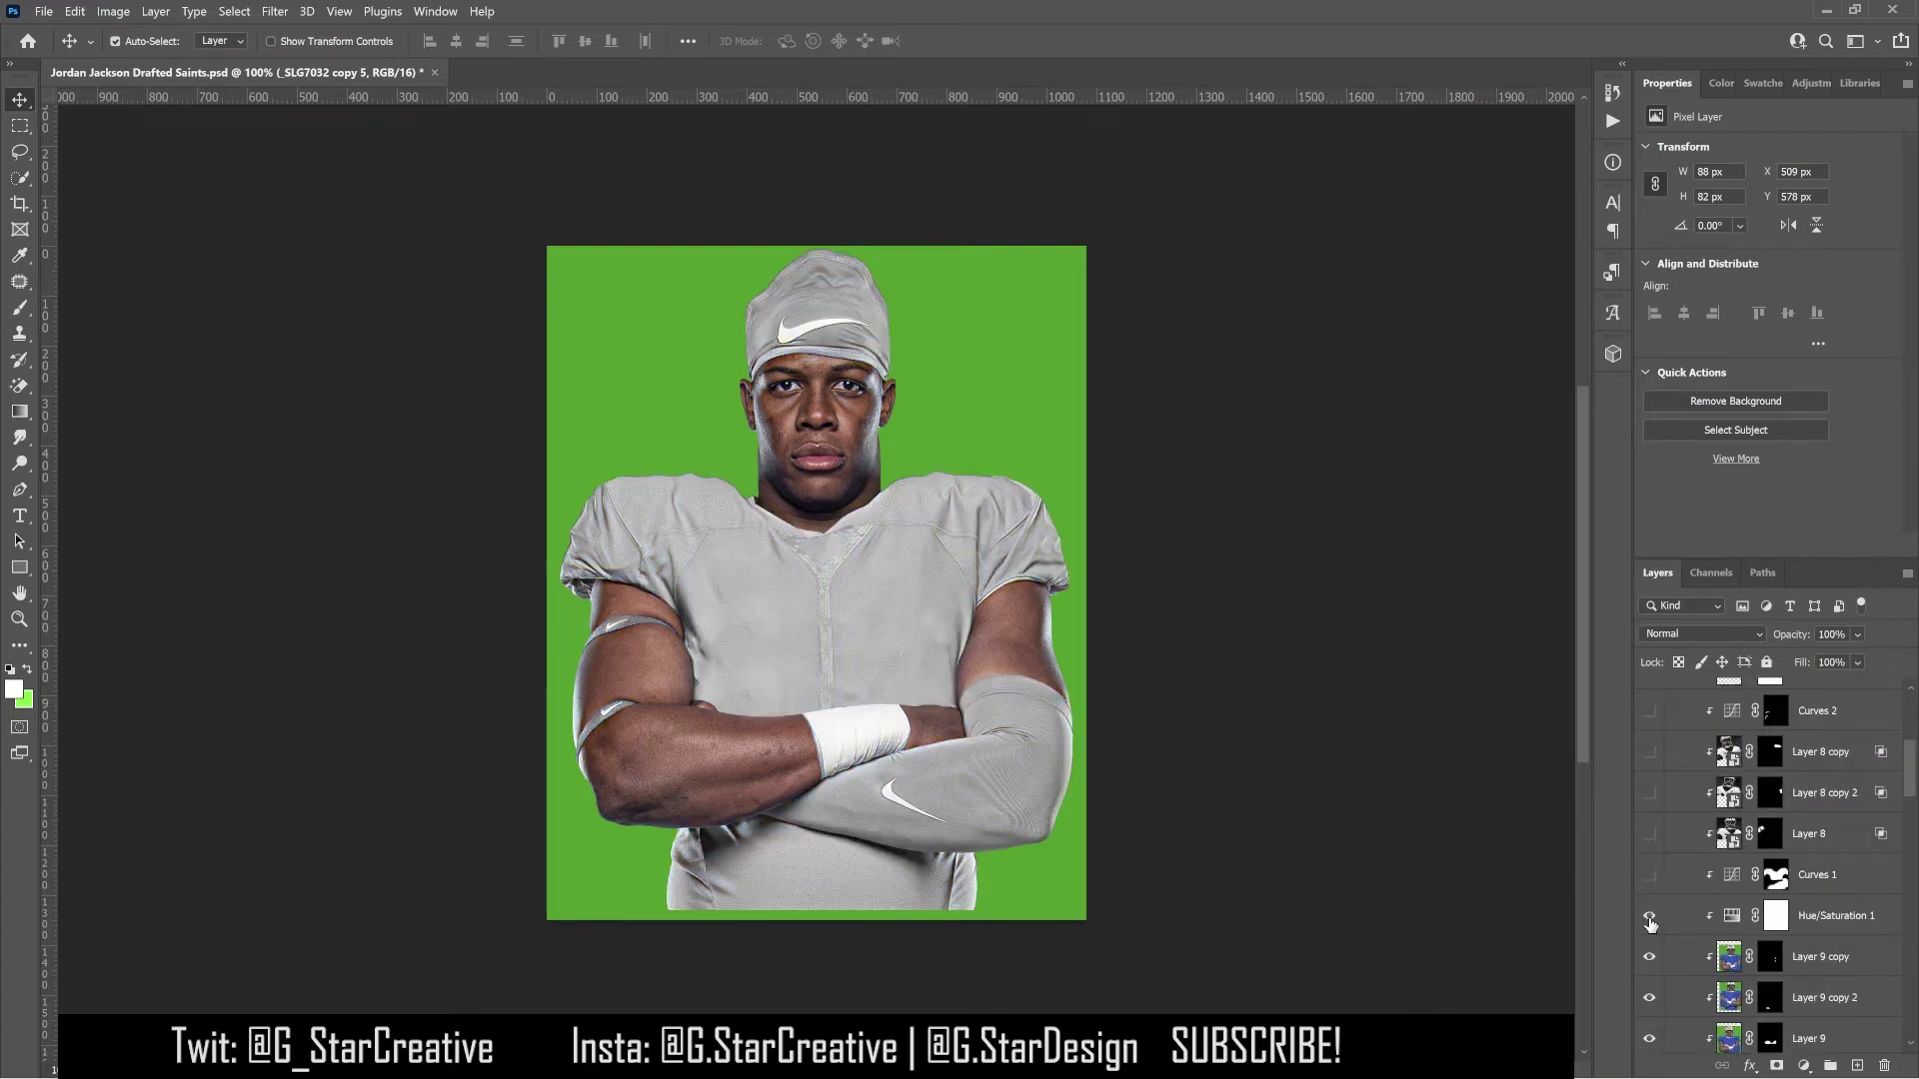
{"action": "left_click", "coordinate": [1672, 922]}
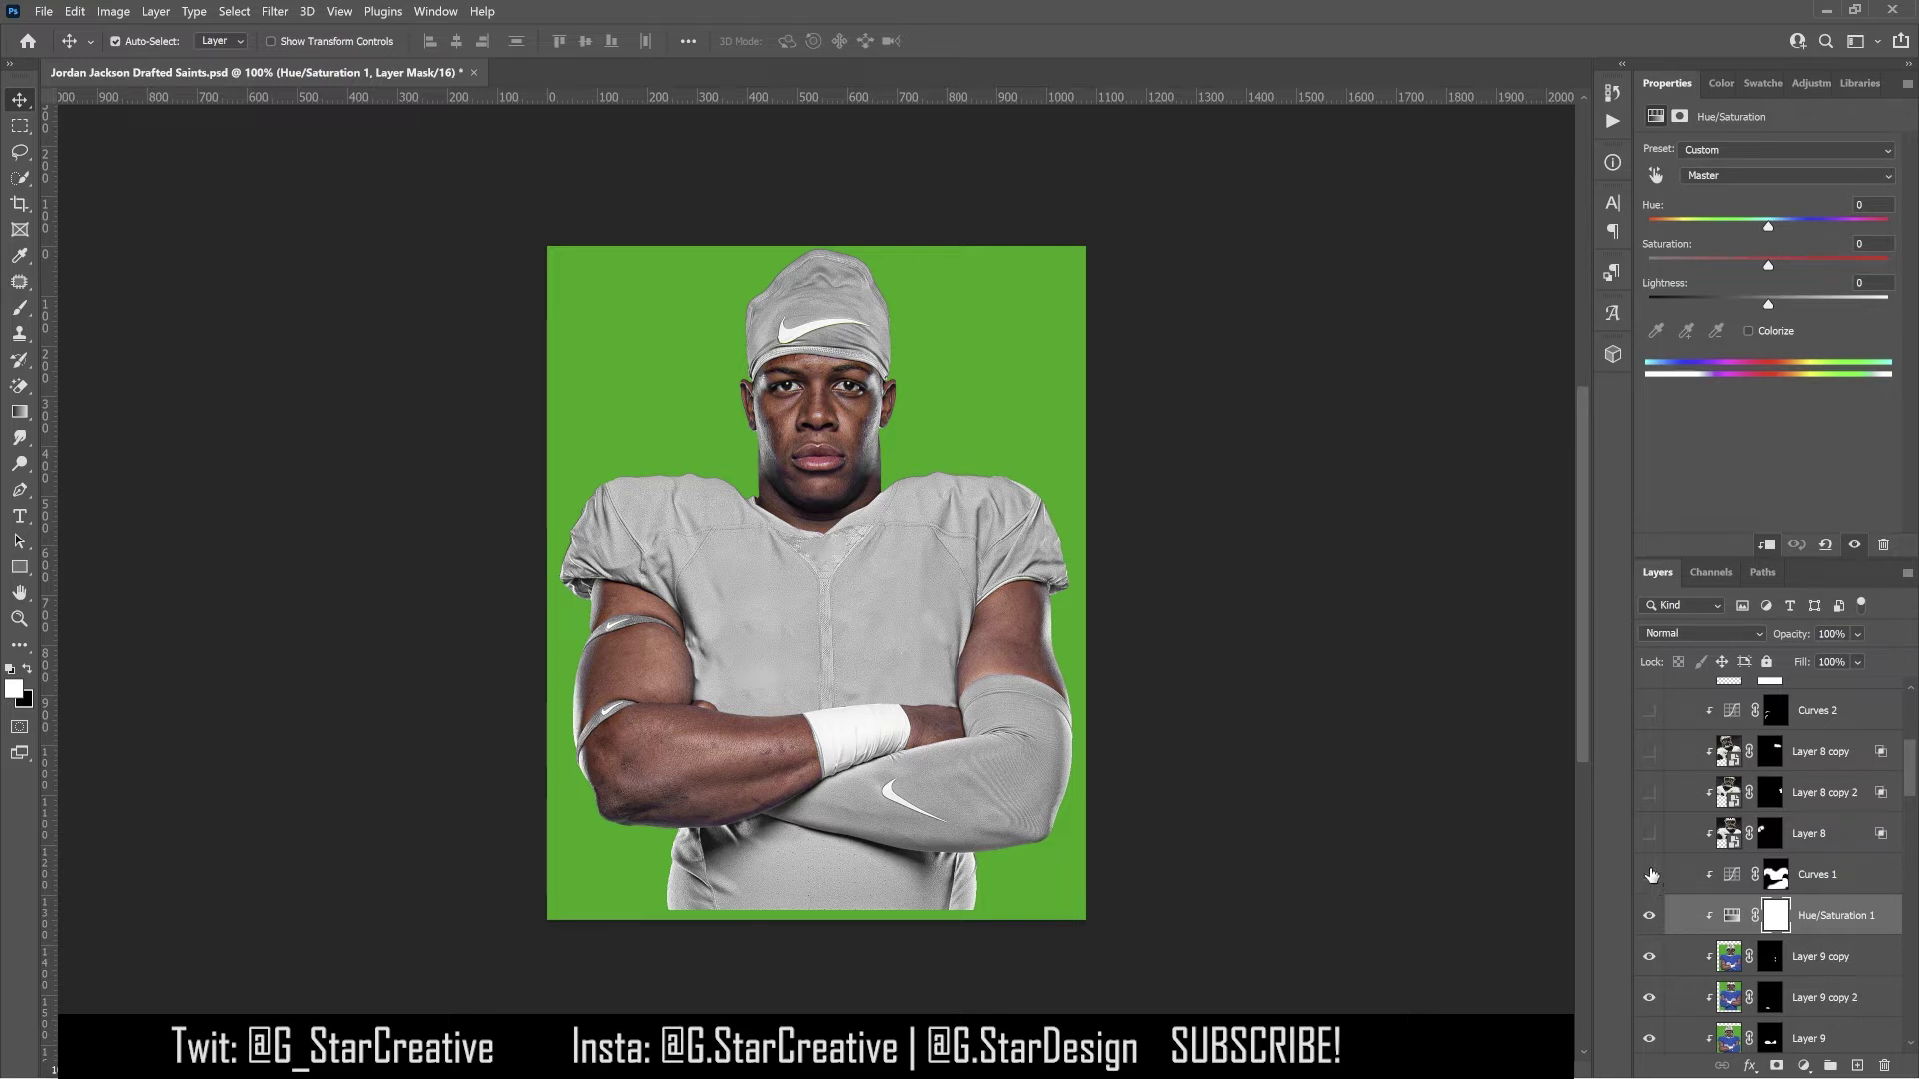
{"action": "left_click", "coordinate": [1649, 874]}
{"action": "left_click", "coordinate": [1686, 879]}
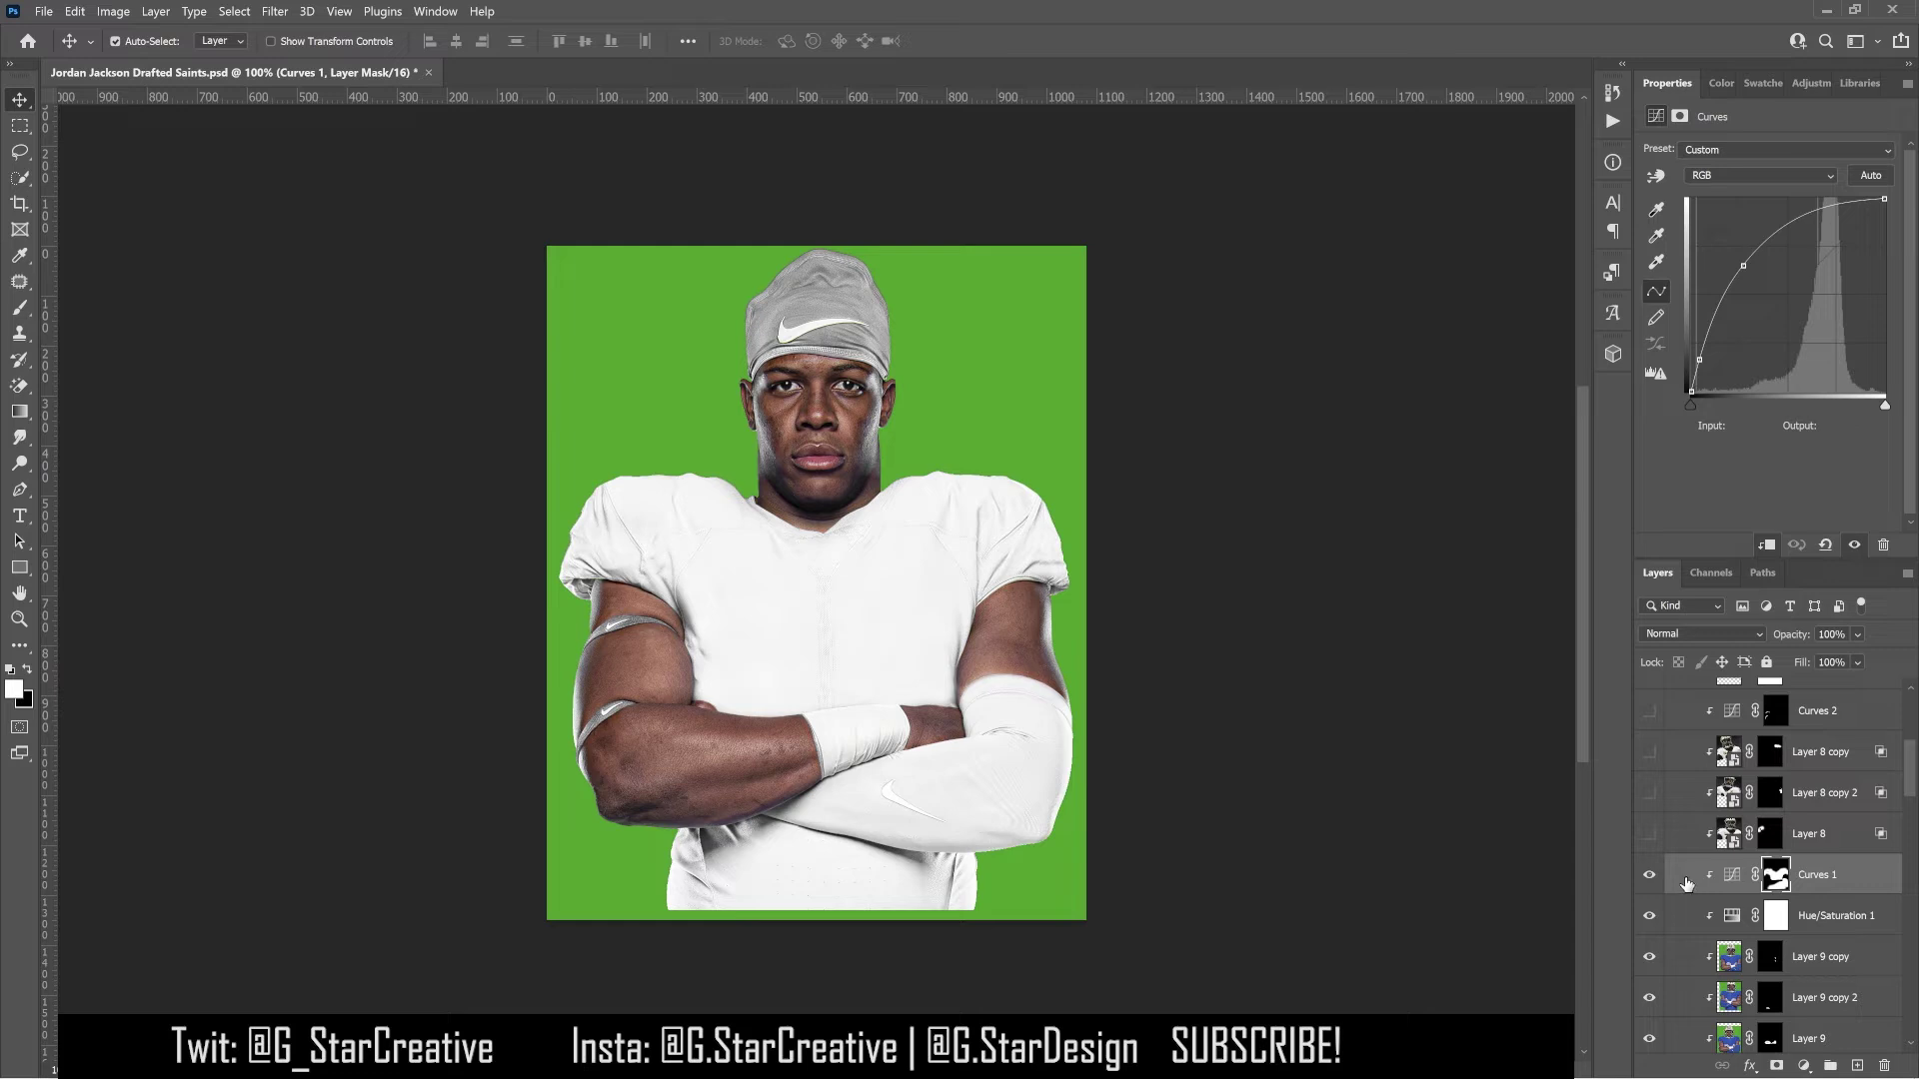
Preview the Curves 1 adjustment with its layer mask disabled and restore the mask
{"action": "right_click", "coordinate": [1774, 876]}
{"action": "left_click", "coordinate": [1769, 884]}
{"action": "left_click", "coordinate": [1774, 879], "text": "shift"}
Show Layer 8, disable its layer mask to reveal the full source photo, and re-enable the mask
{"action": "scroll", "coordinate": [1773, 879], "scroll_direction": "up", "scroll_amount": 1}
{"action": "left_click", "coordinate": [1648, 884]}
{"action": "right_click", "coordinate": [1771, 886]}
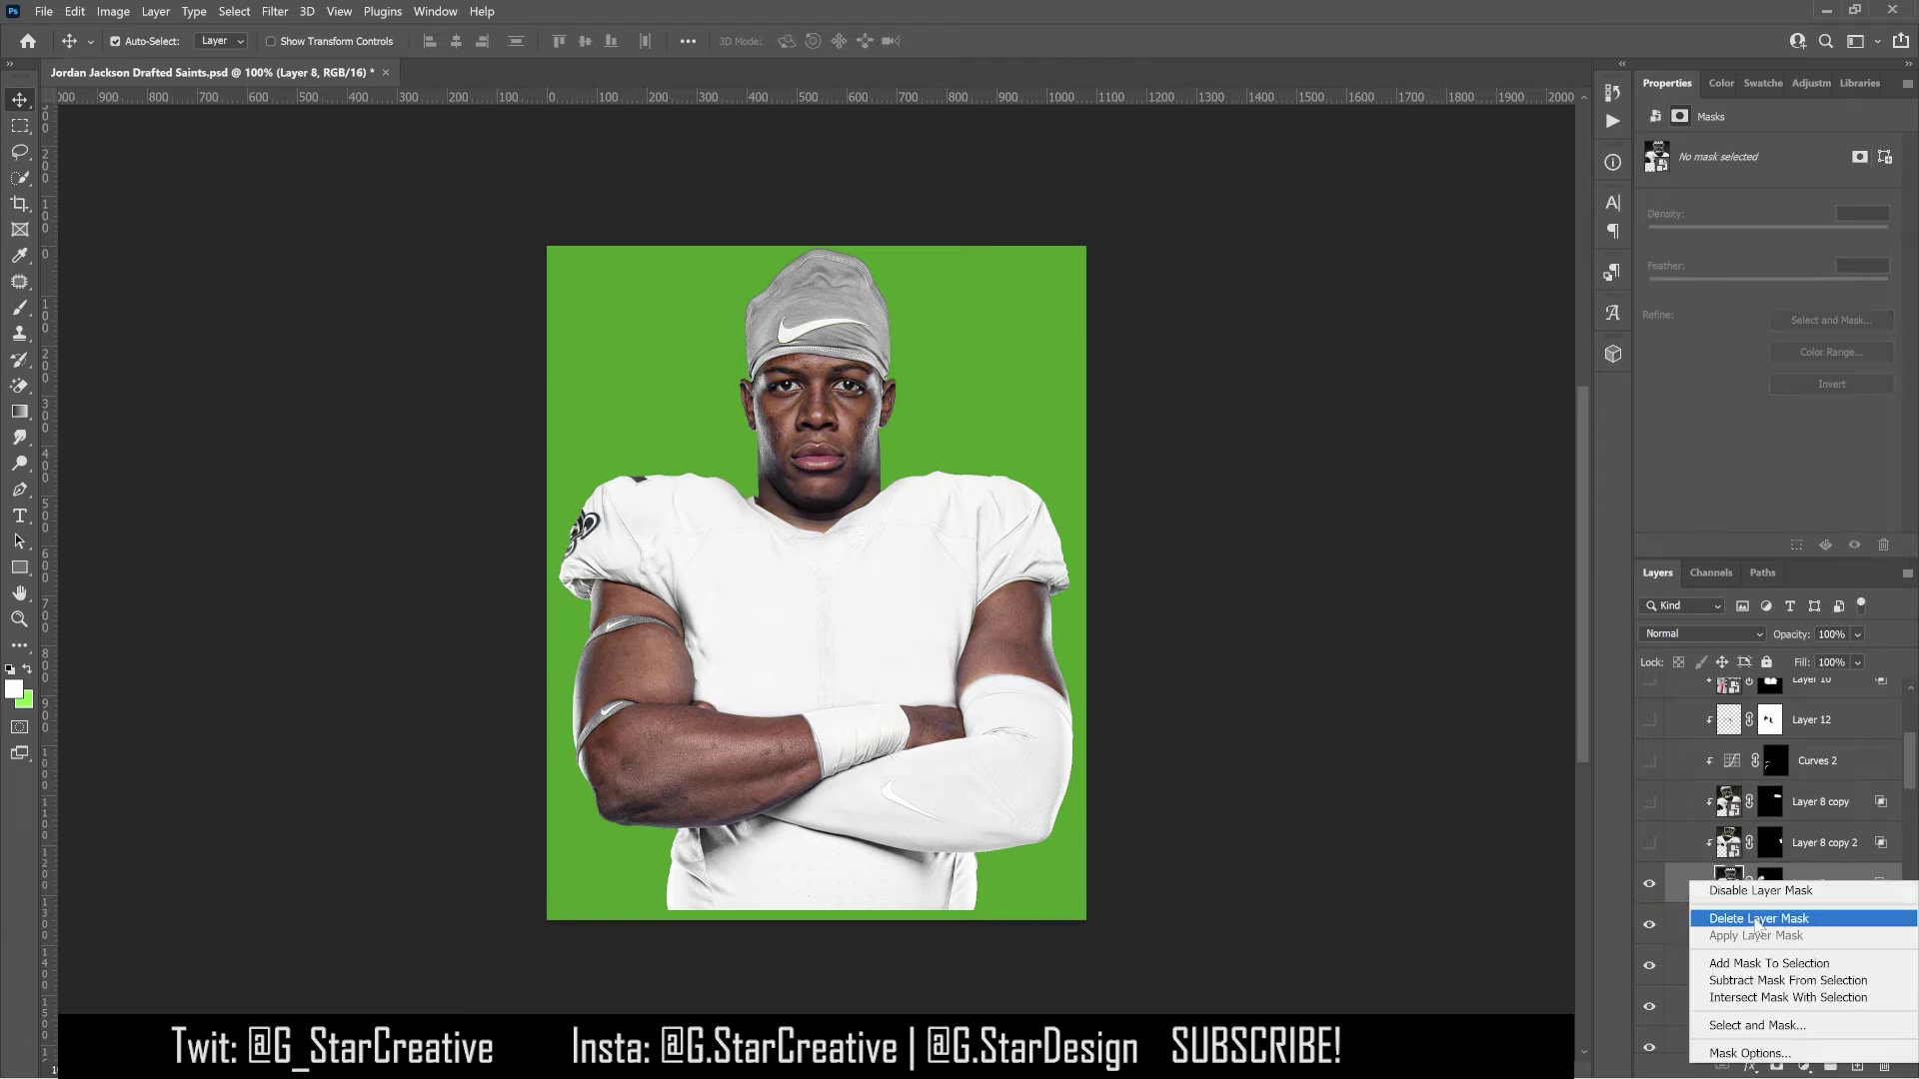
{"action": "left_click", "coordinate": [1761, 904]}
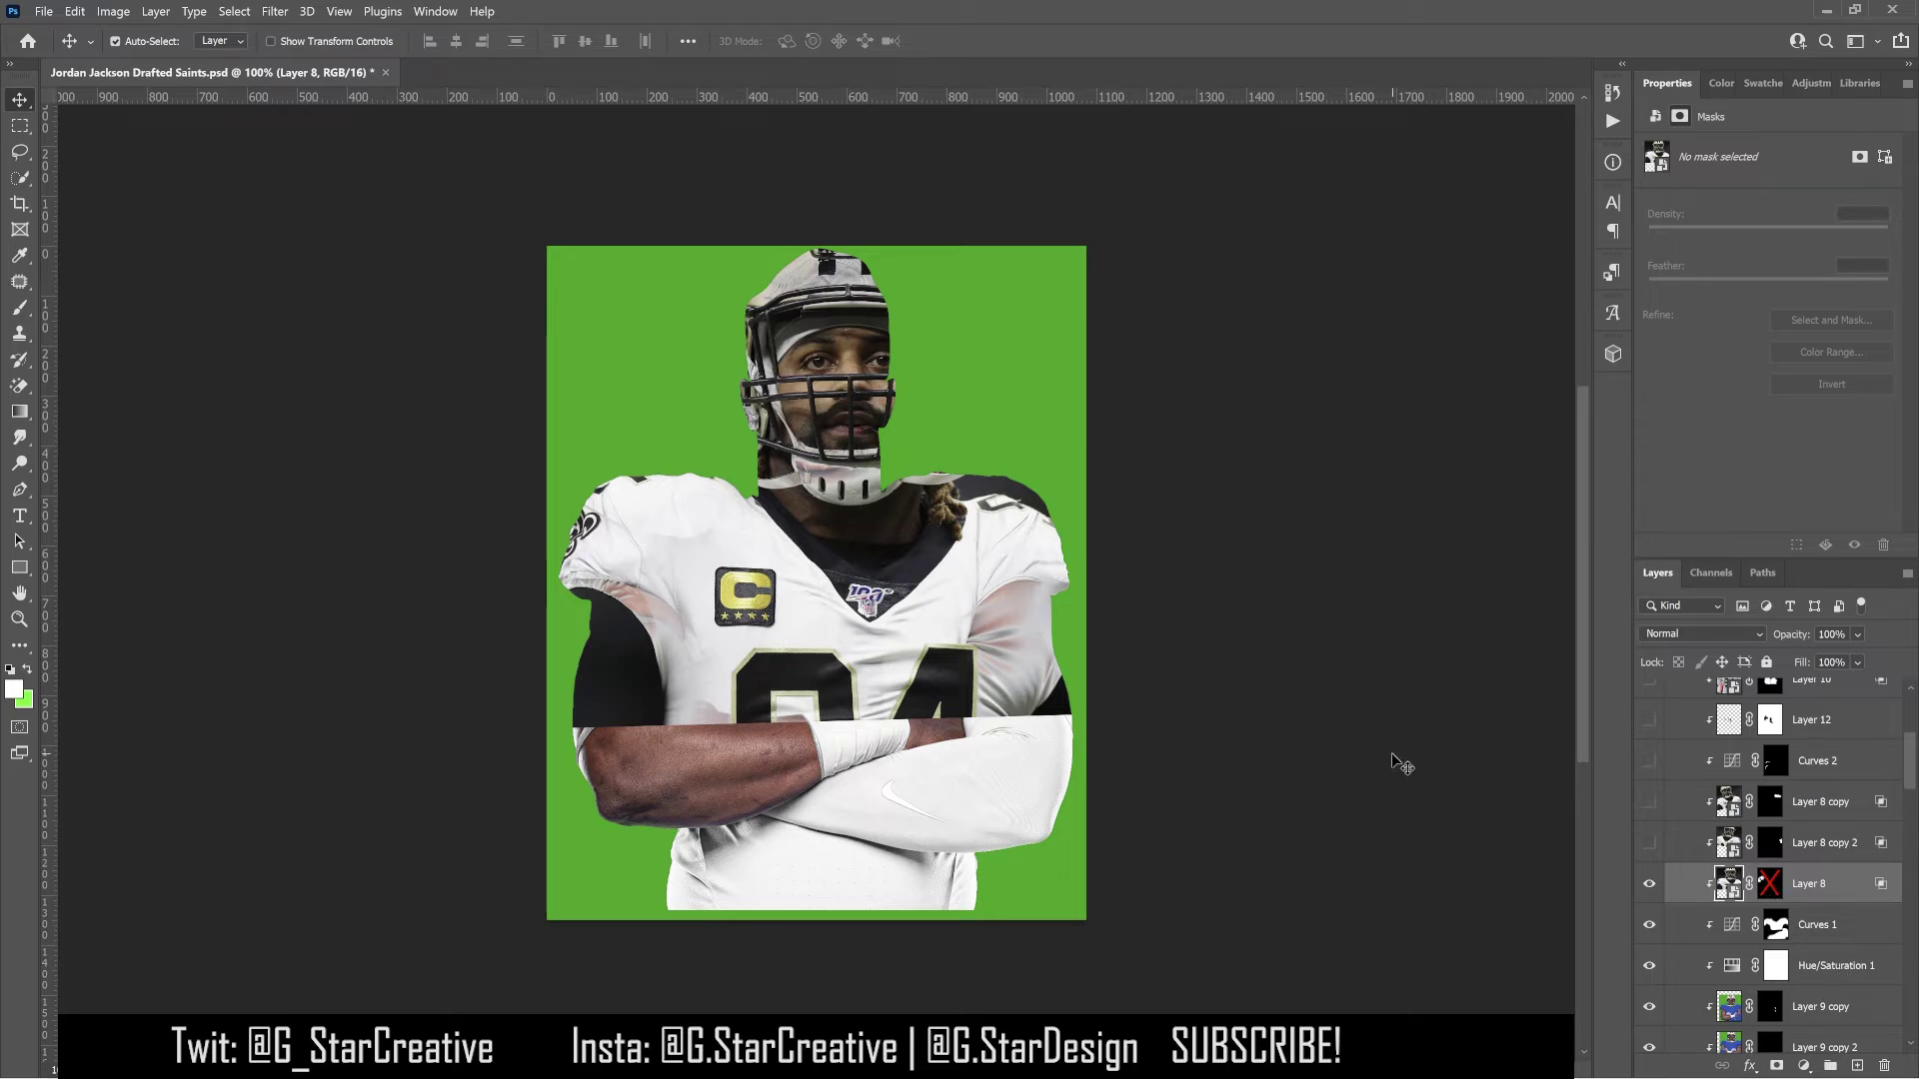
{"action": "left_click", "coordinate": [1768, 885], "text": "shift"}
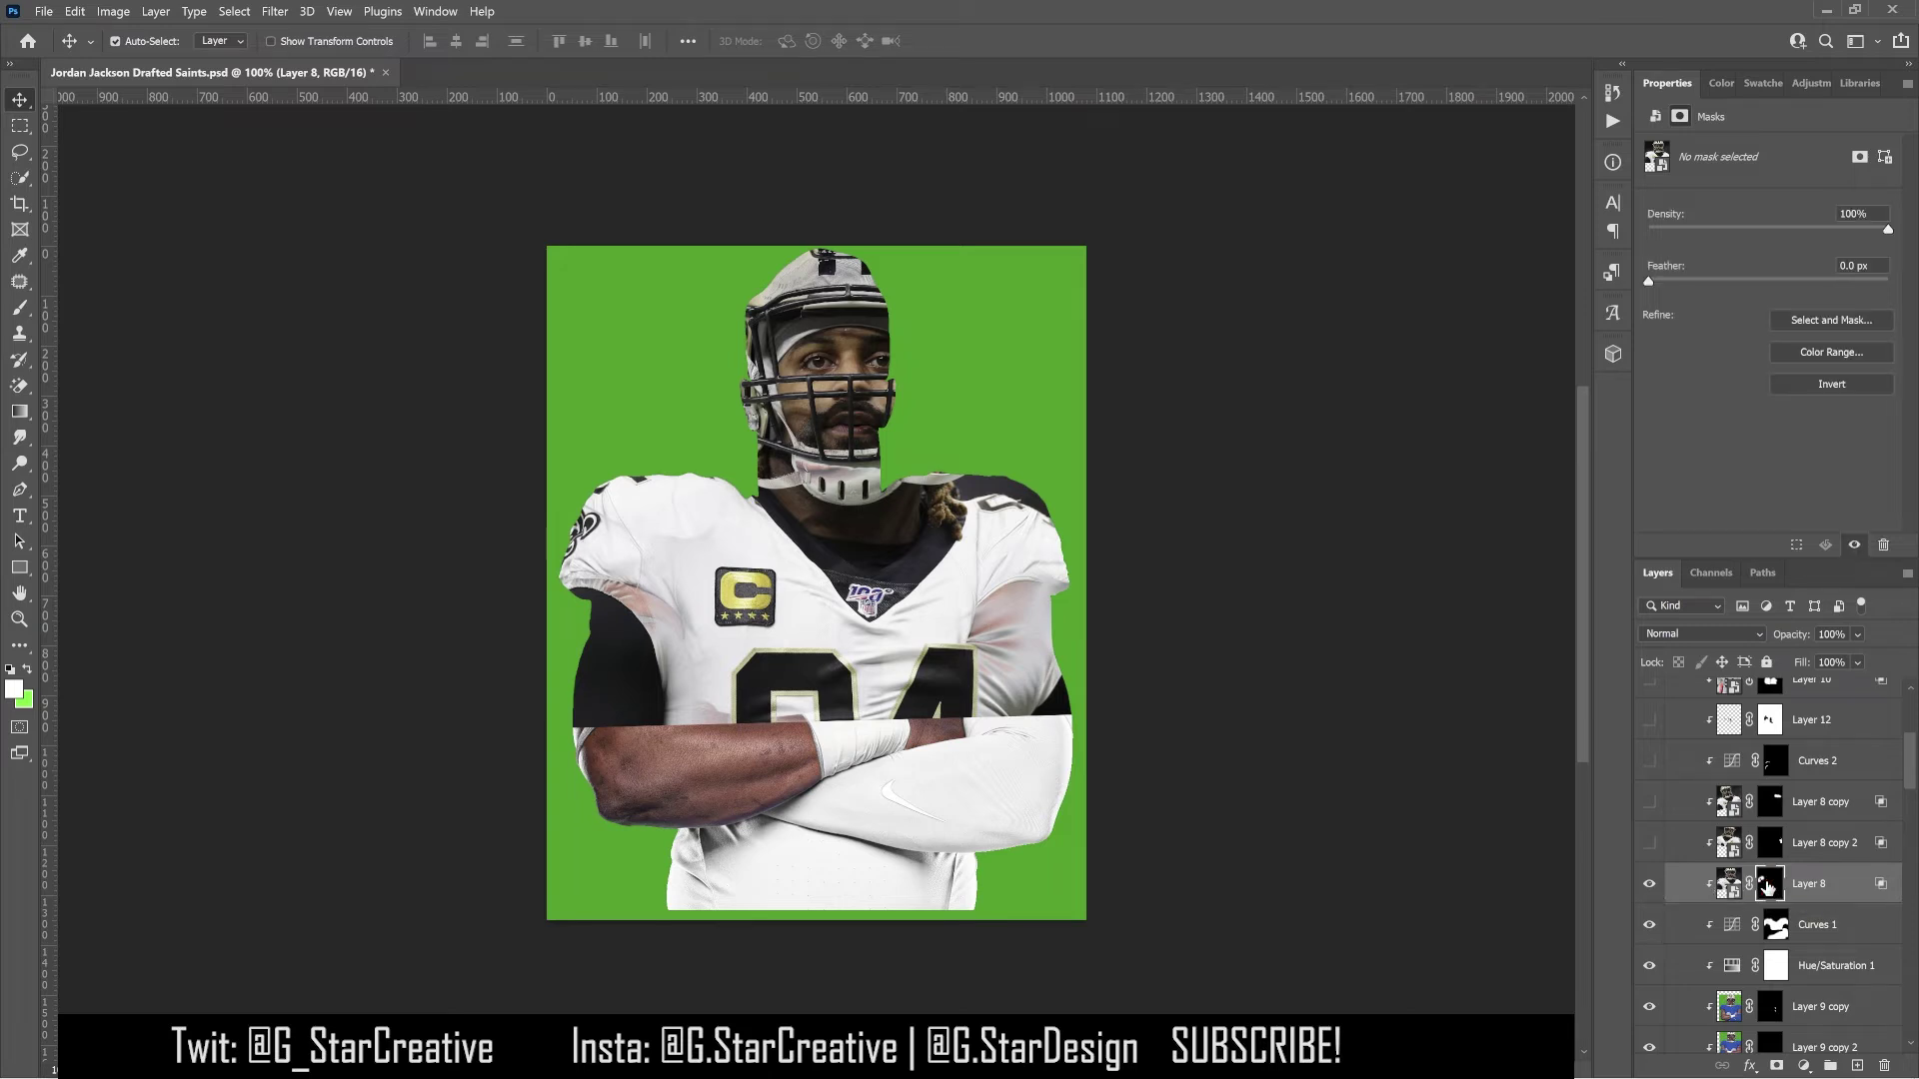
Show Layer 8 copy 2 and Layer 8 copy to add the remaining sleeve logo and shoulder details
{"action": "left_click", "coordinate": [1649, 844]}
{"action": "left_click", "coordinate": [1673, 852]}
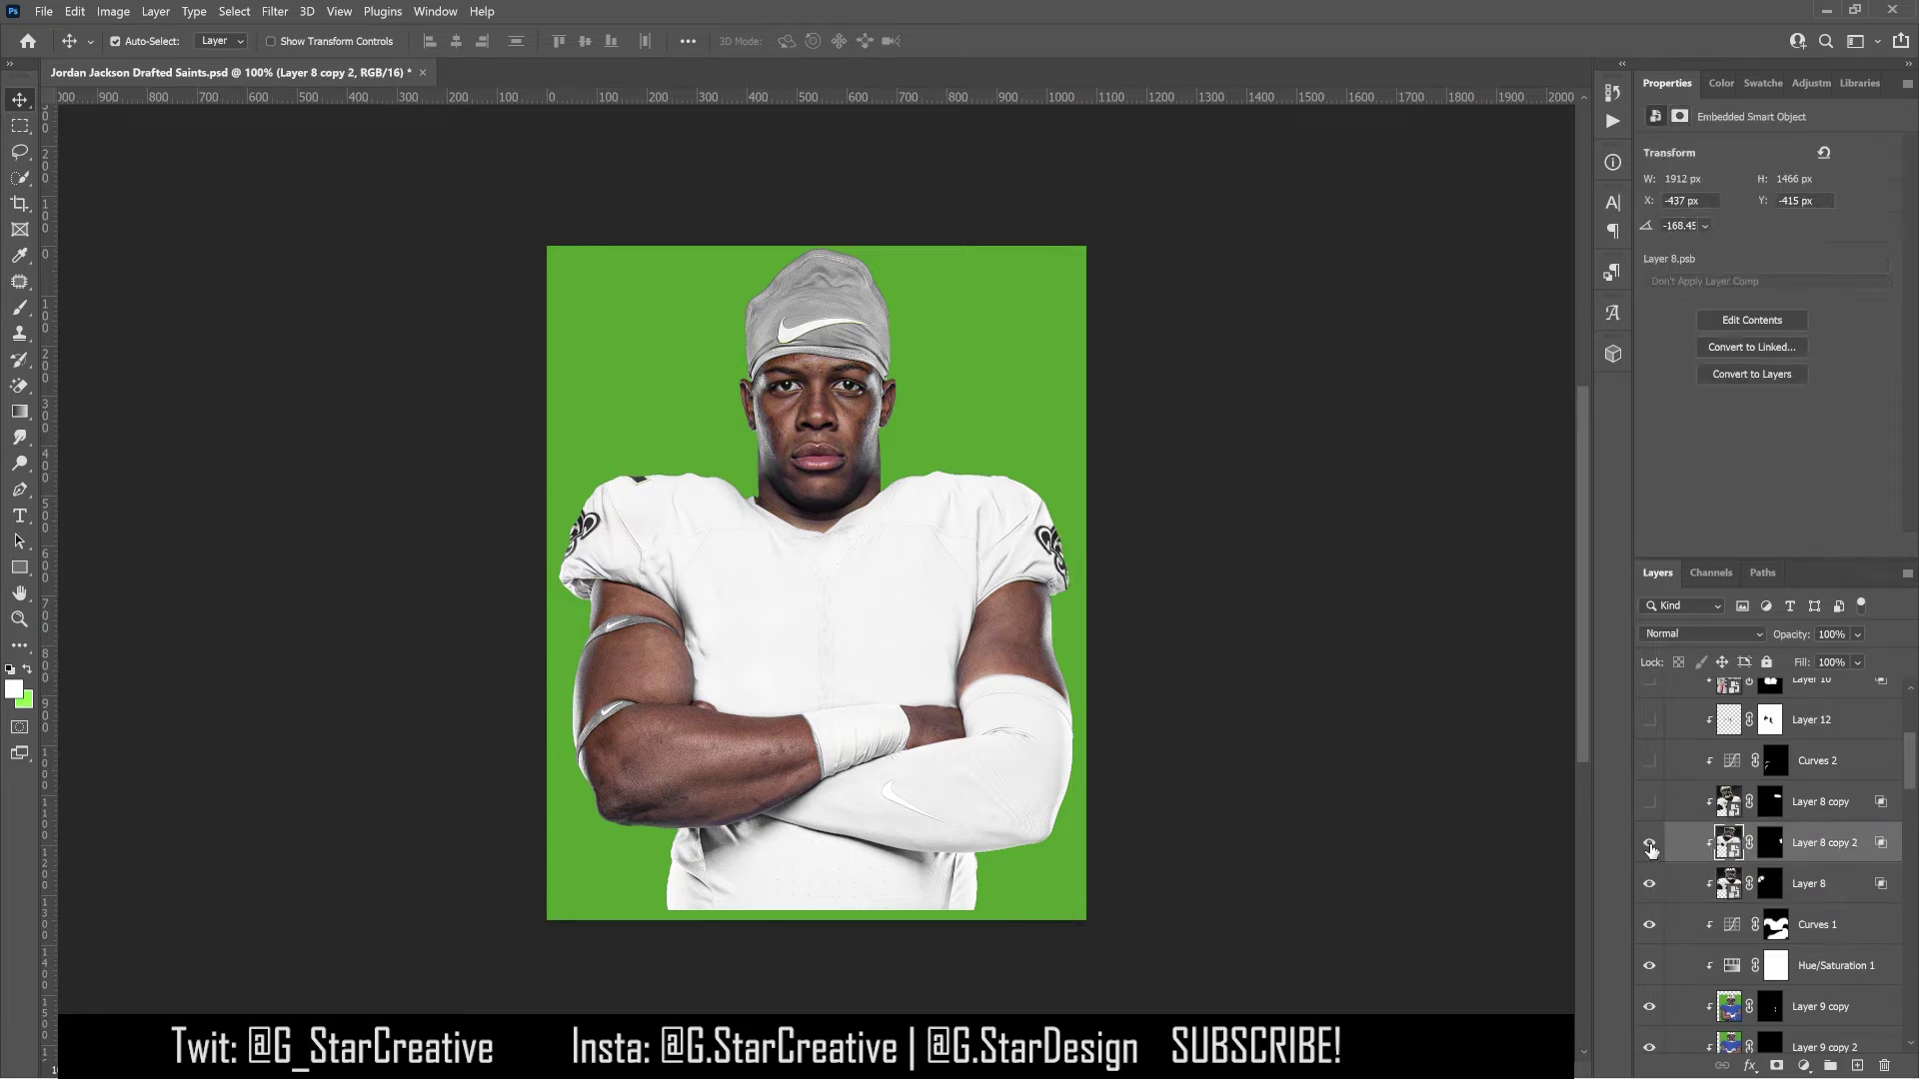
{"action": "left_click", "coordinate": [1650, 803]}
{"action": "scroll", "coordinate": [1688, 813], "scroll_direction": "up", "scroll_amount": 1}
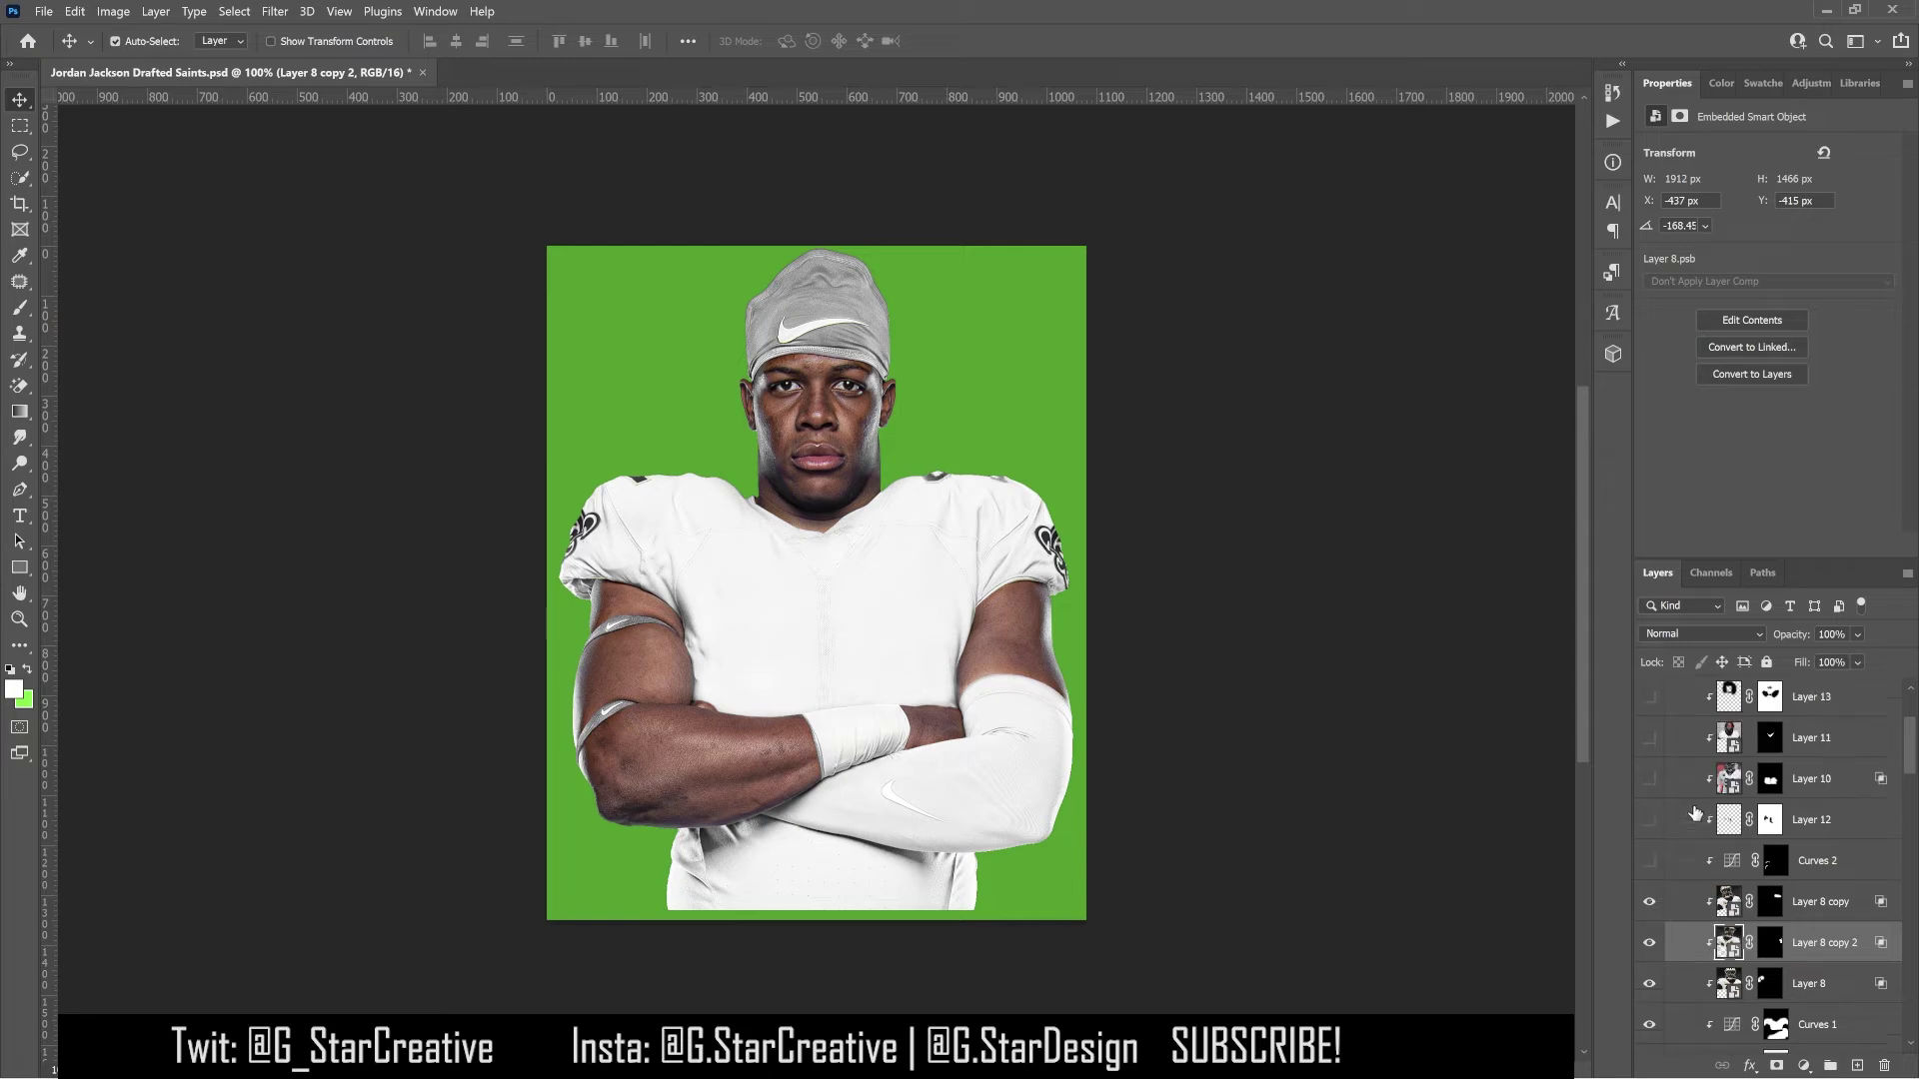
Show the Curves 2 adjustment that darkens the arm bands and the Layer 12 shading on the chest
{"action": "key", "text": "ctrl+backslash"}
{"action": "left_click", "coordinate": [1650, 863]}
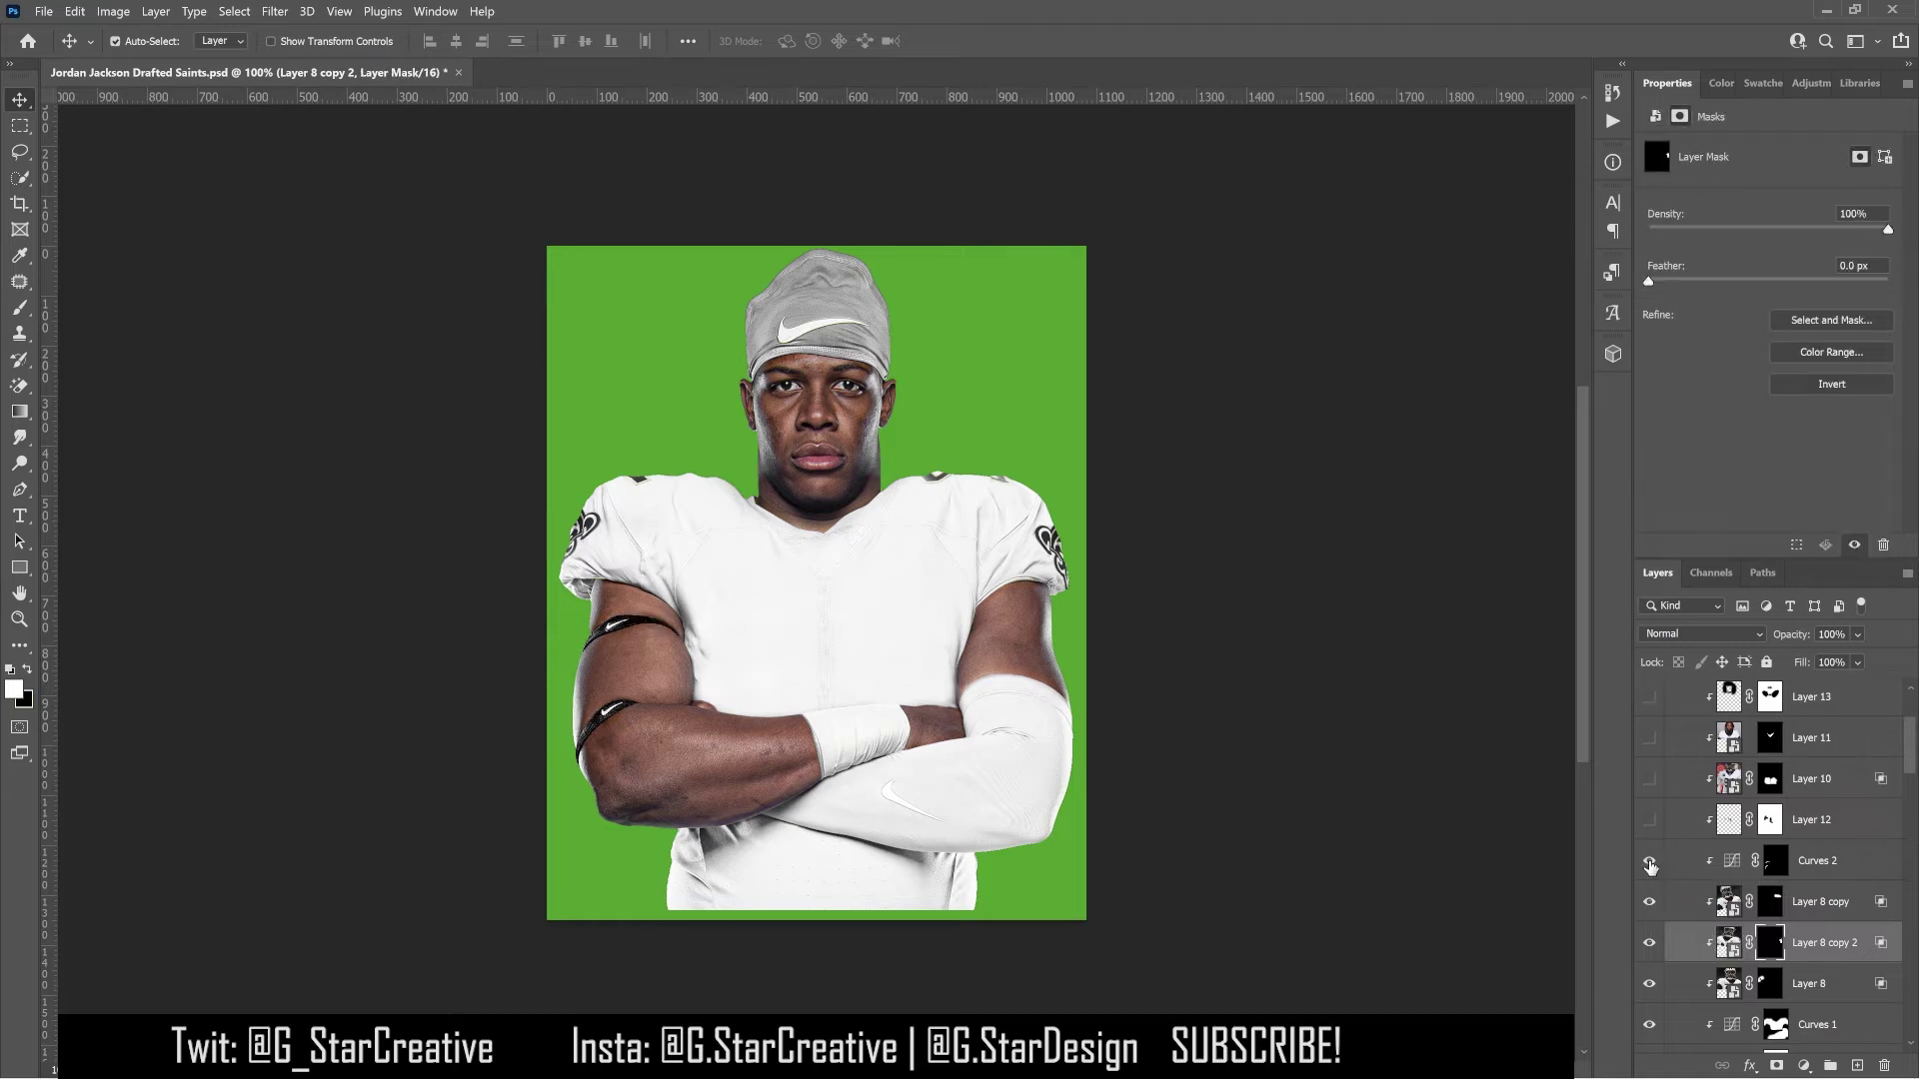
{"action": "left_click", "coordinate": [1678, 866]}
{"action": "scroll", "coordinate": [1685, 868], "scroll_direction": "up", "scroll_amount": 1}
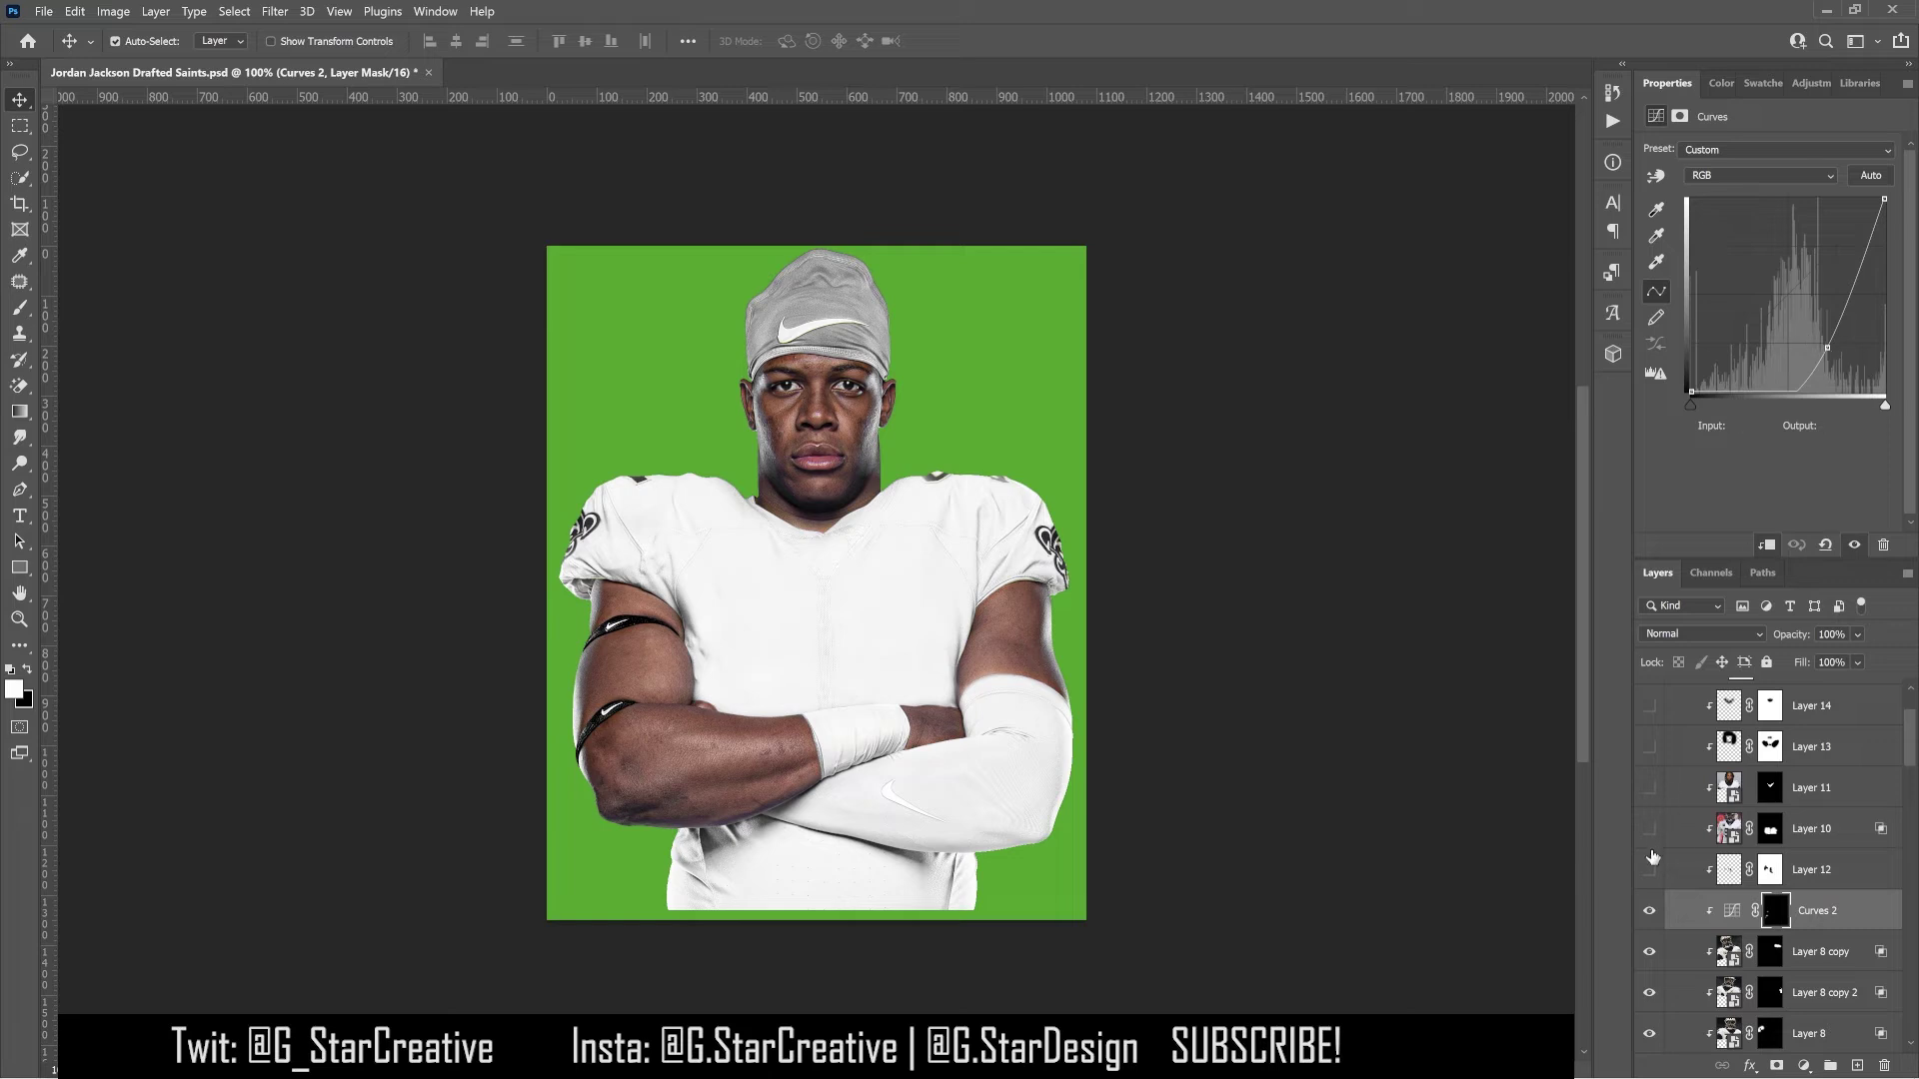
{"action": "left_click", "coordinate": [1650, 869]}
{"action": "left_click", "coordinate": [1687, 877]}
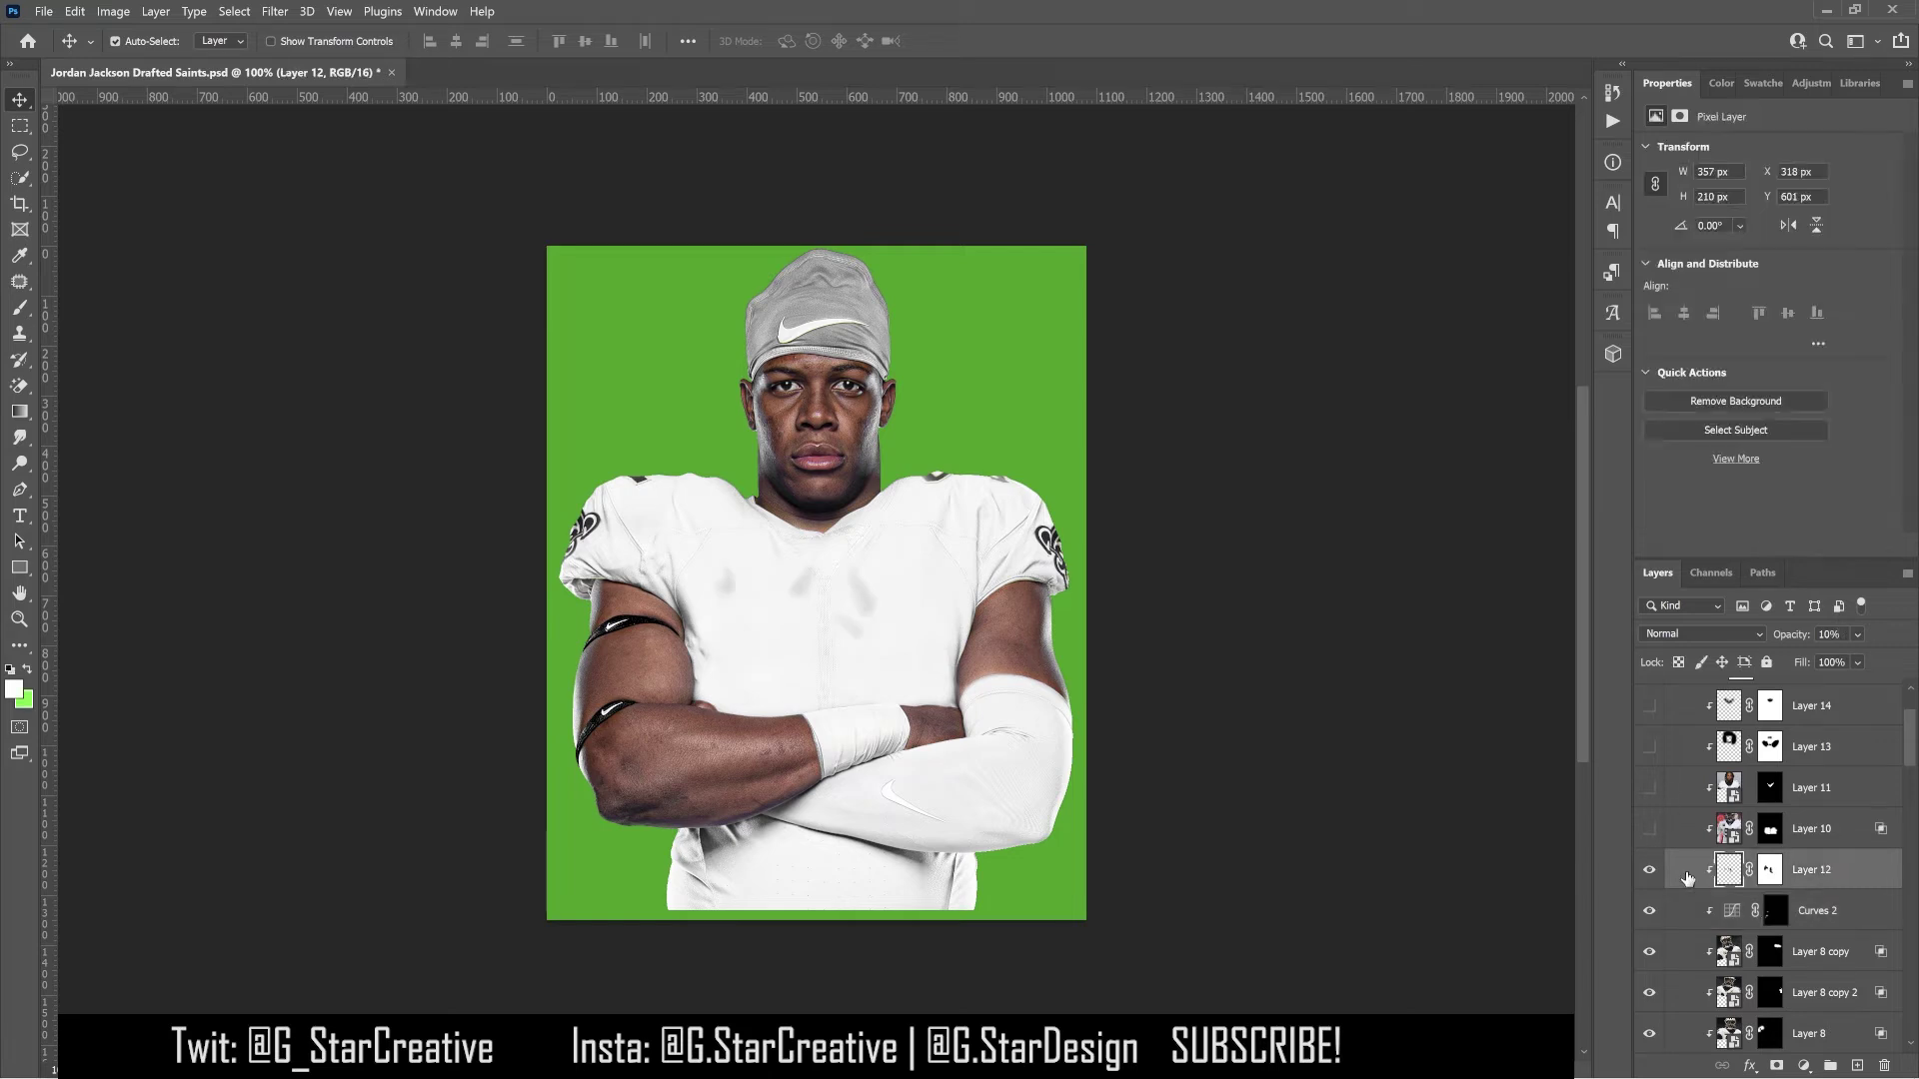
Show Layer 10 with the 94 jersey numbers and disable its layer mask
{"action": "left_click", "coordinate": [1650, 829]}
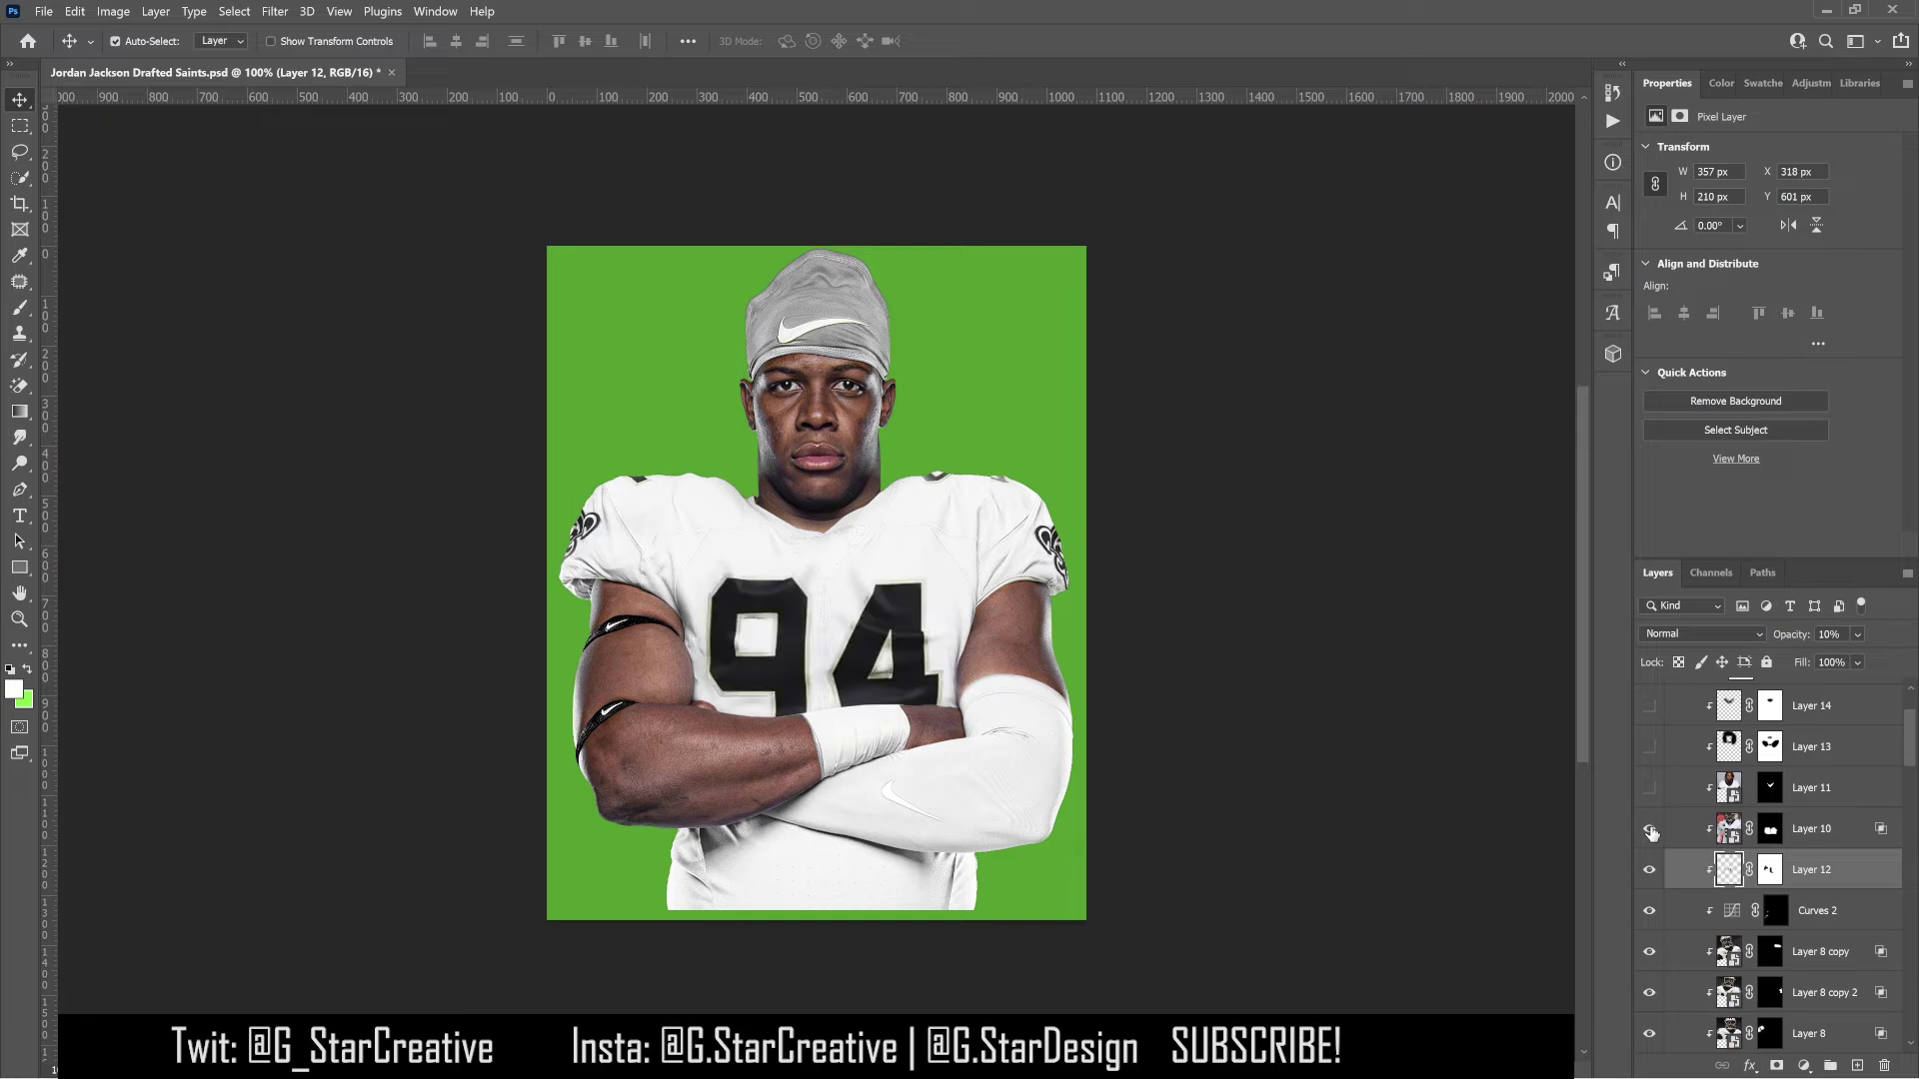
{"action": "right_click", "coordinate": [1770, 829]}
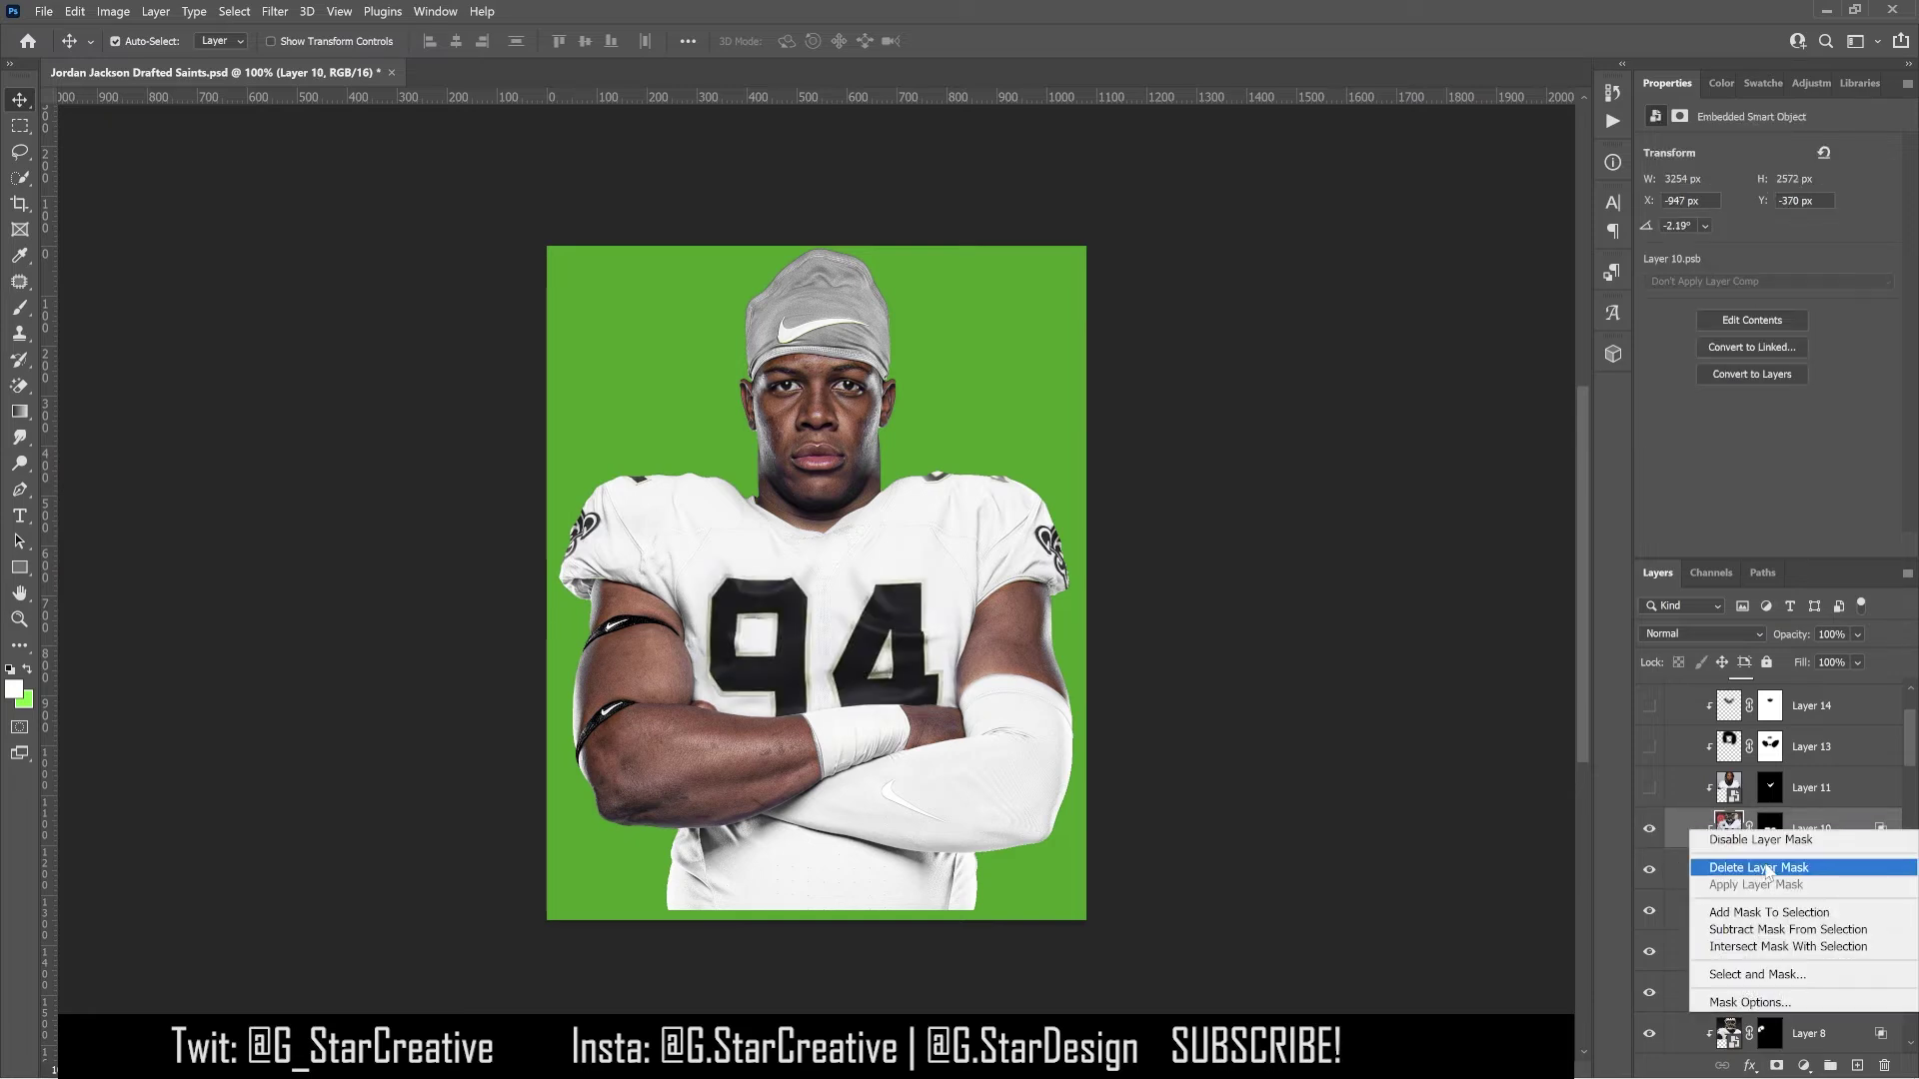
{"action": "left_click", "coordinate": [1744, 841]}
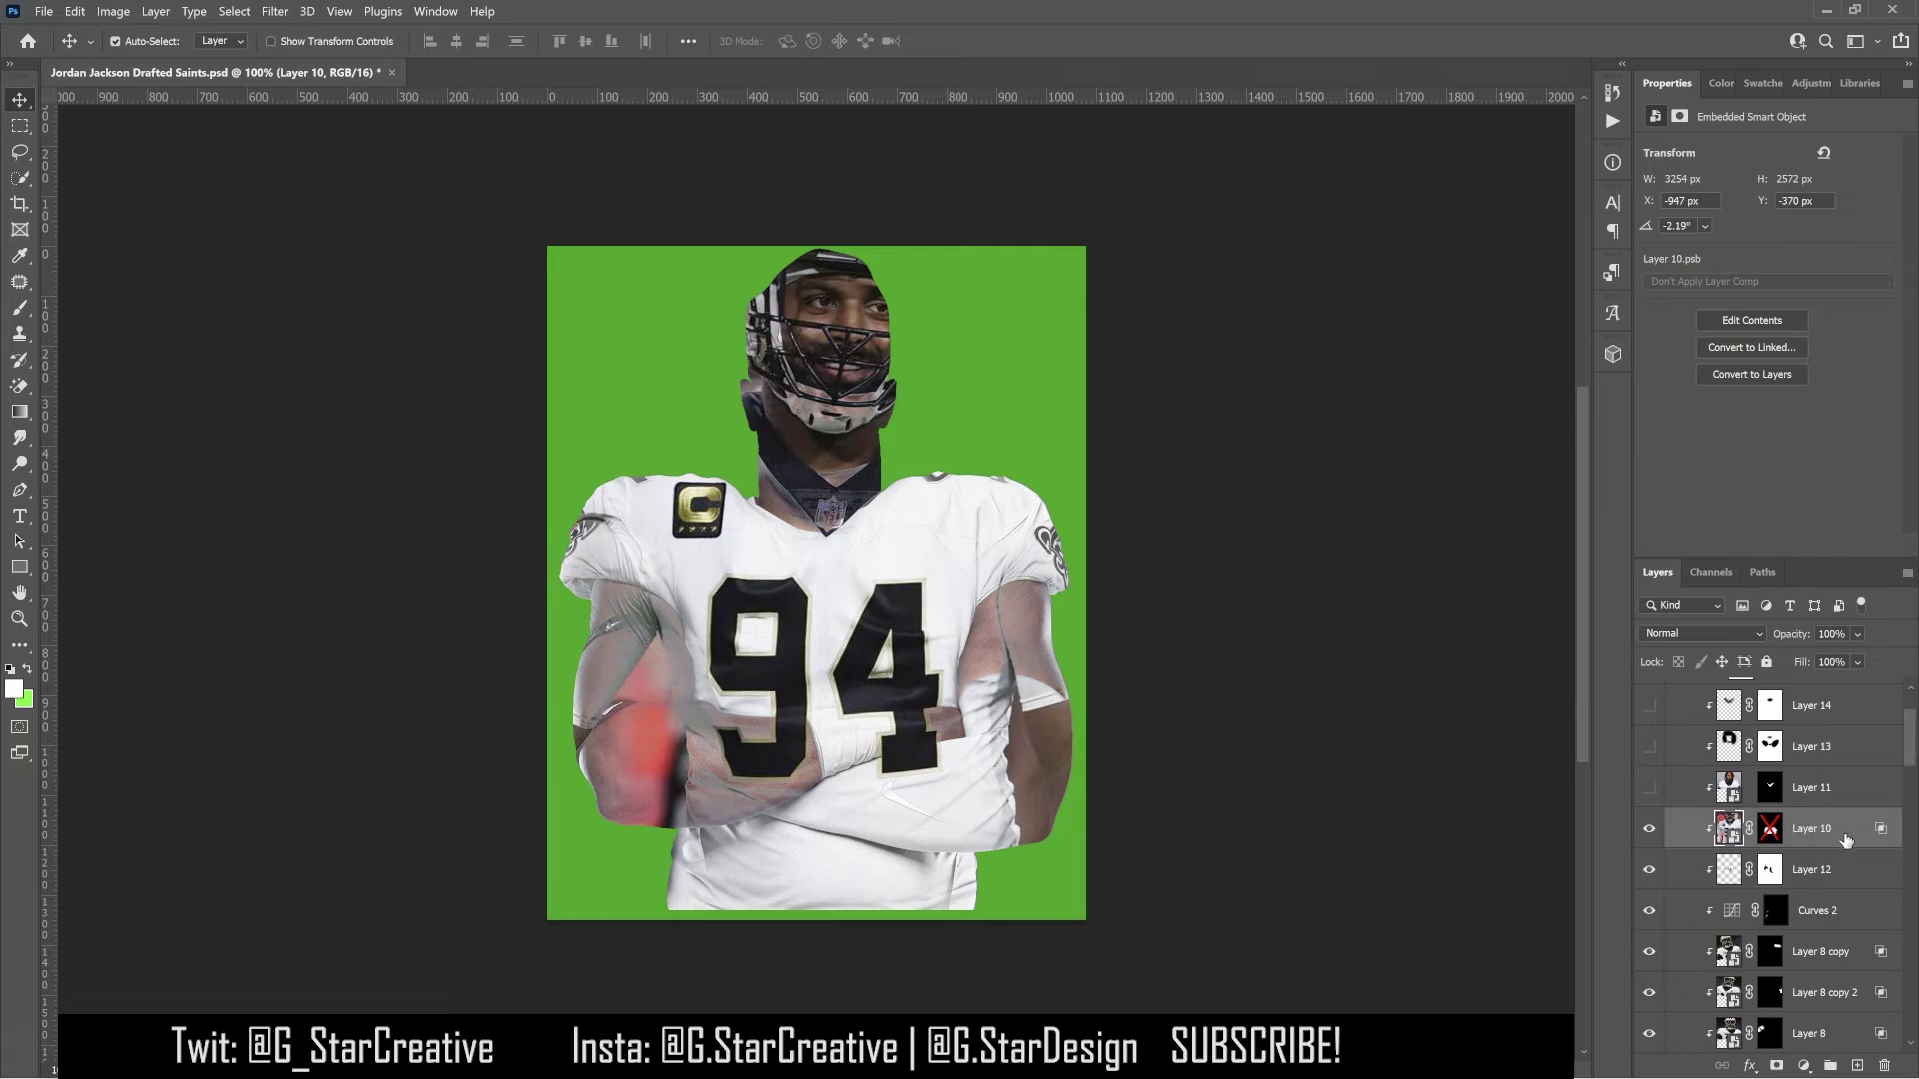
Adjust Layer 10's split Blend If highlight slider for This Layer and re-enable the layer mask
{"action": "double_click", "coordinate": [1875, 844]}
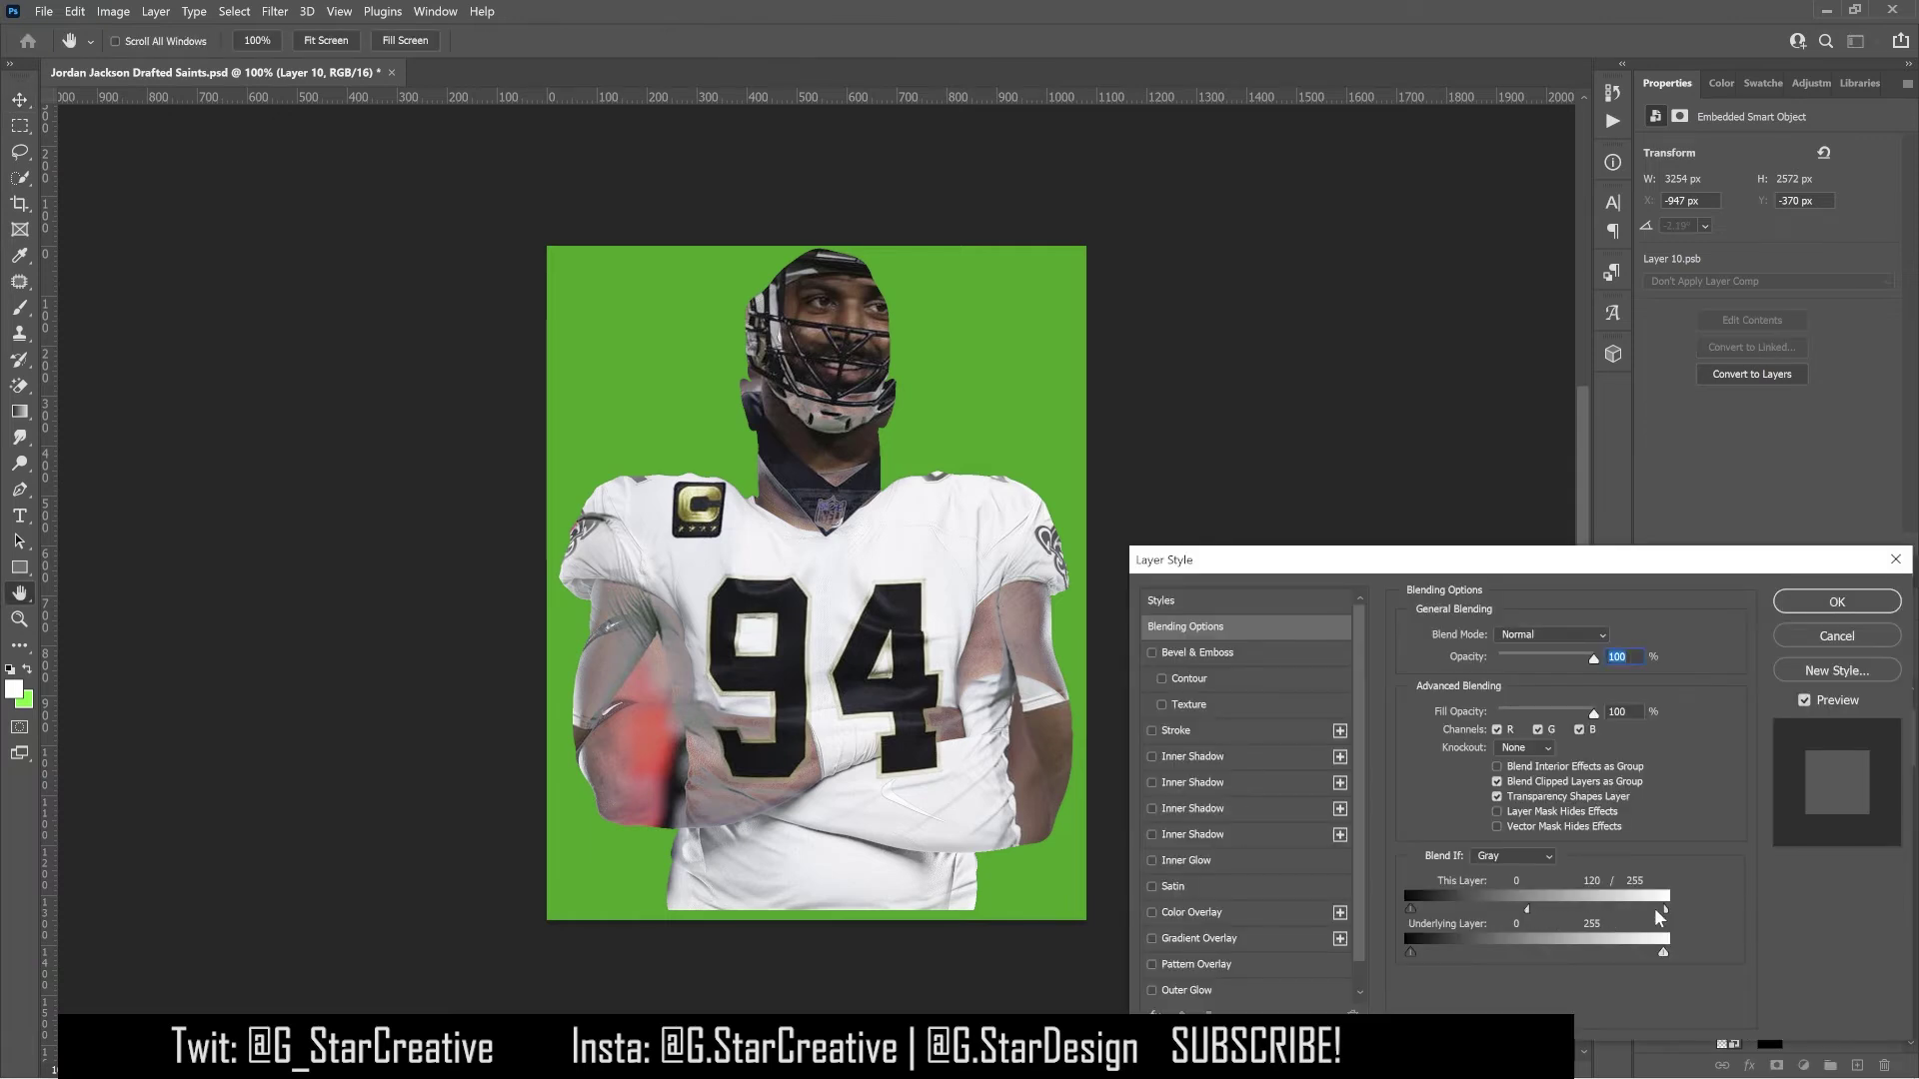
{"action": "key", "text": "alt"}
{"action": "left_click_drag", "start_coordinate": [1526, 913], "coordinate": [1579, 929]}
{"action": "left_click", "coordinate": [1813, 603]}
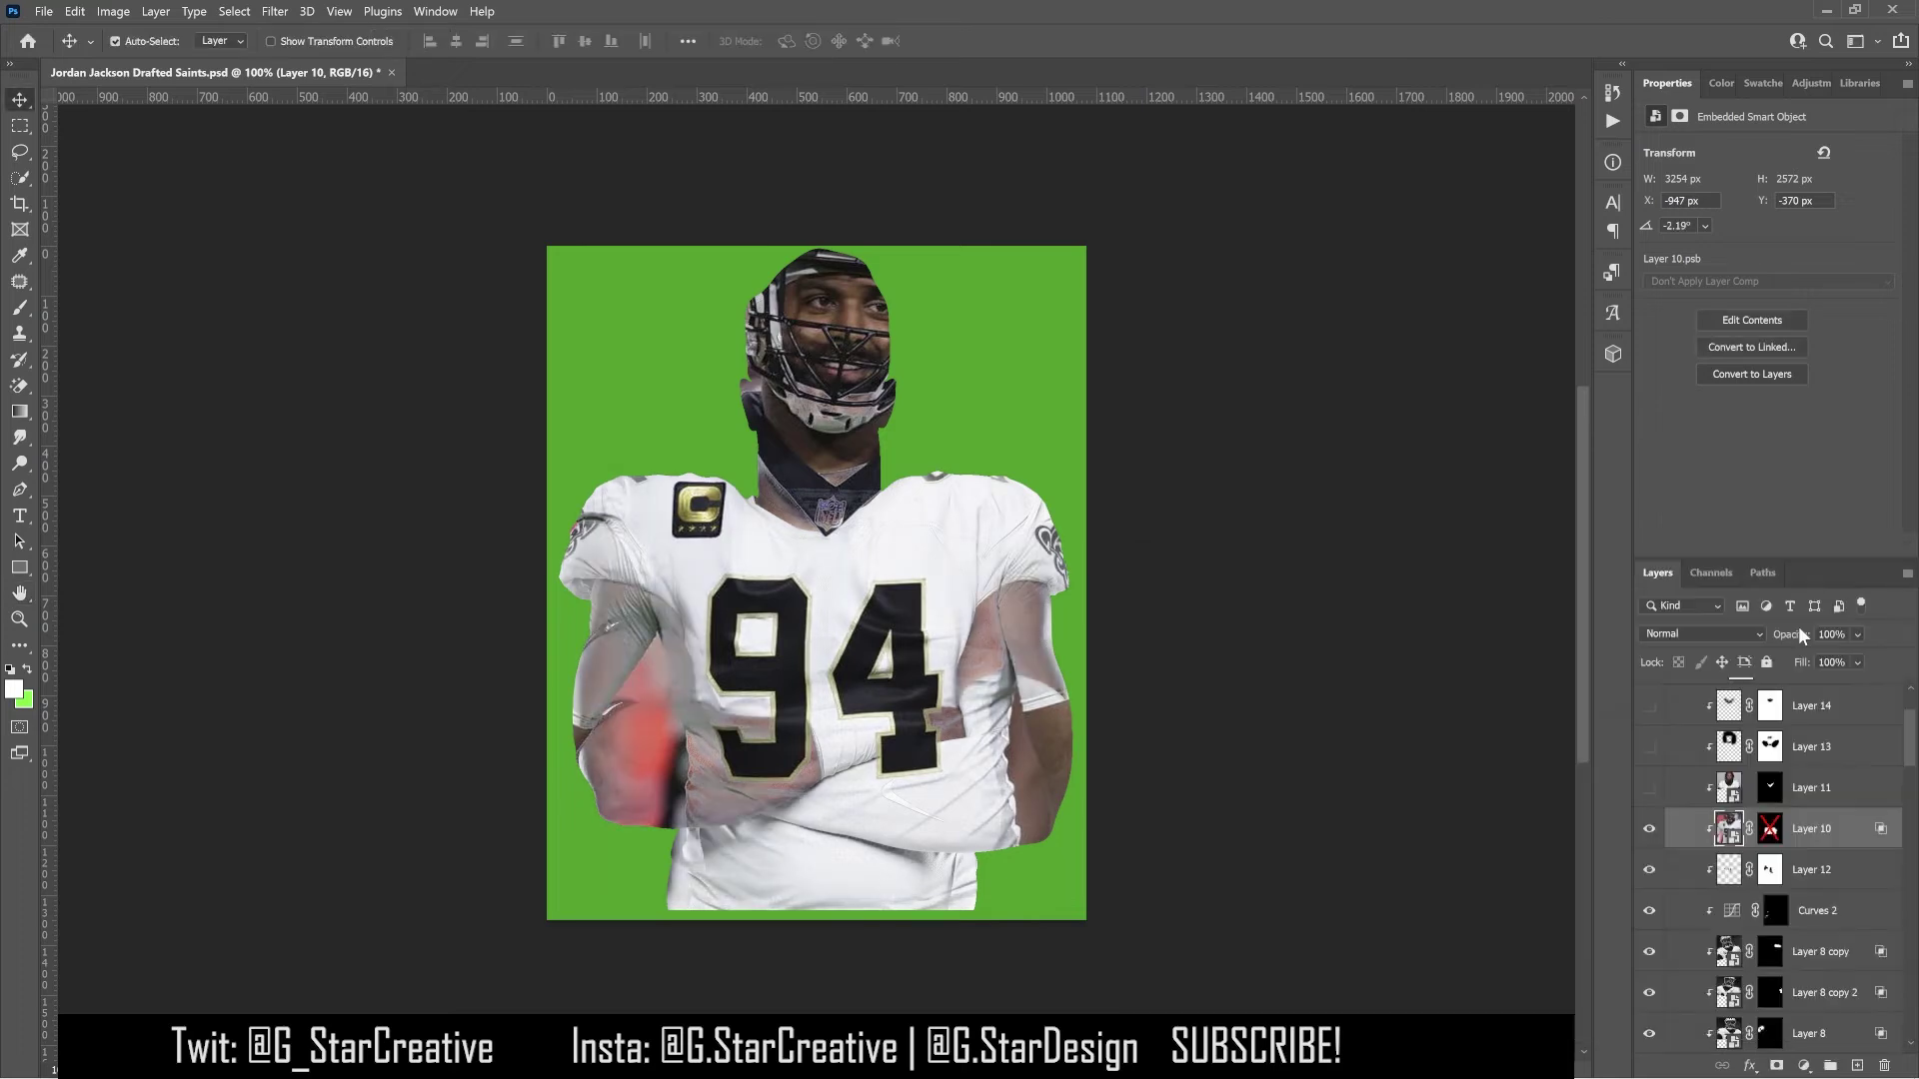
{"action": "left_click", "coordinate": [1769, 832], "text": "shift"}
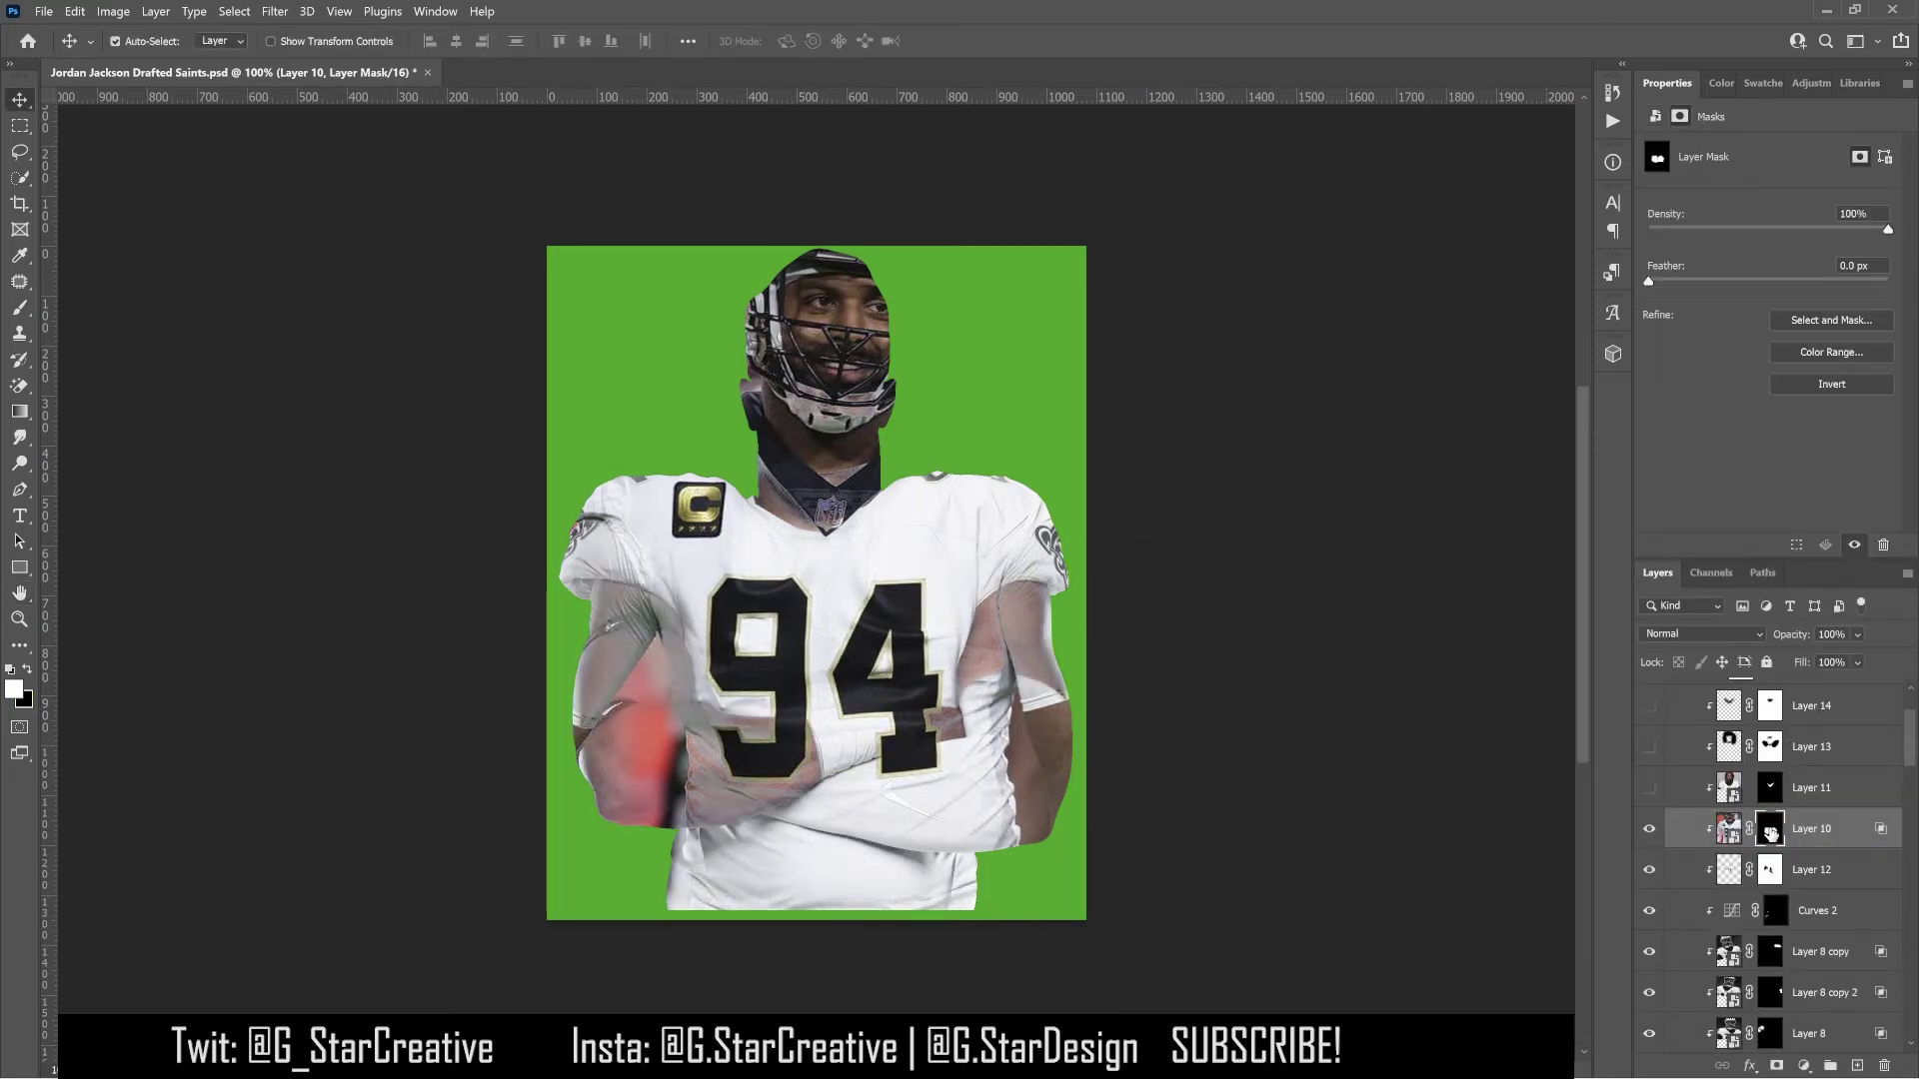
{"action": "left_click", "coordinate": [1648, 871]}
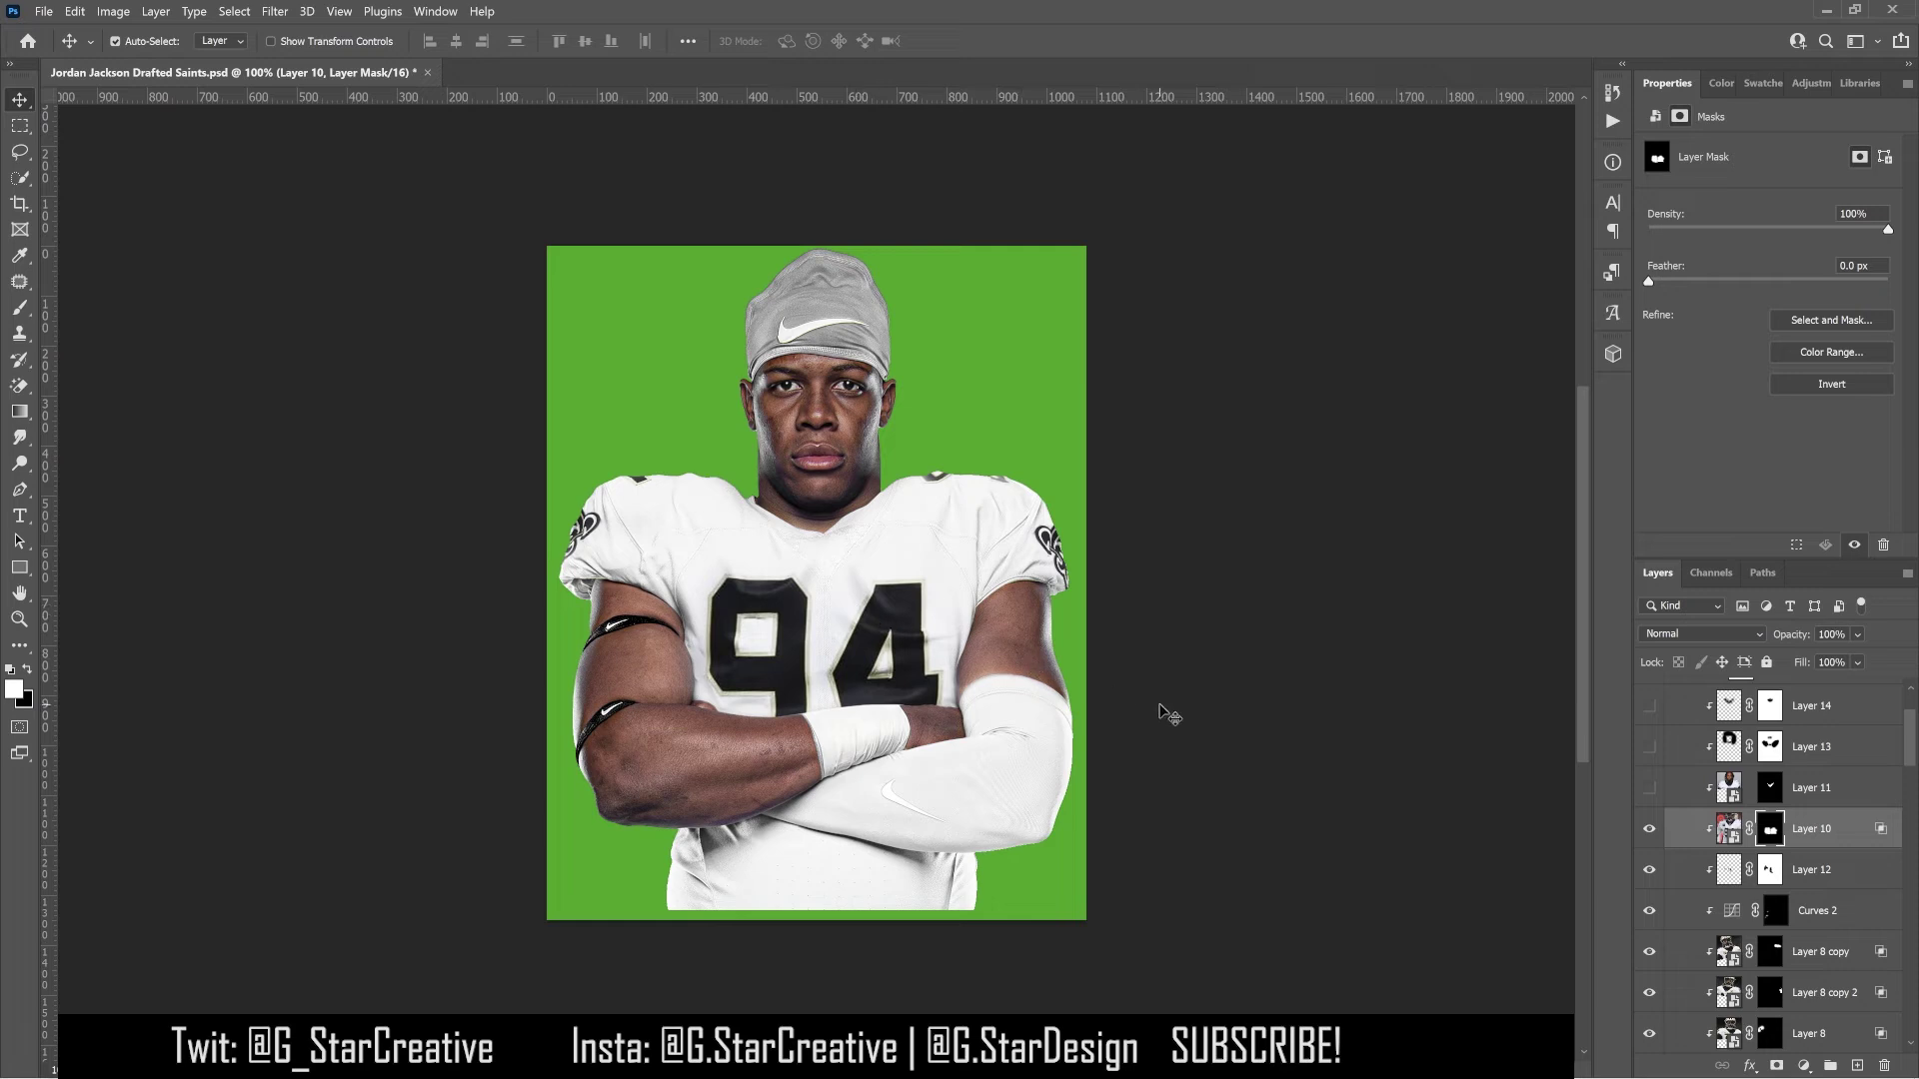
Show Layer 11 with the black collar, preview its source photo with the mask disabled, and restore the mask
{"action": "left_click", "coordinate": [1650, 789]}
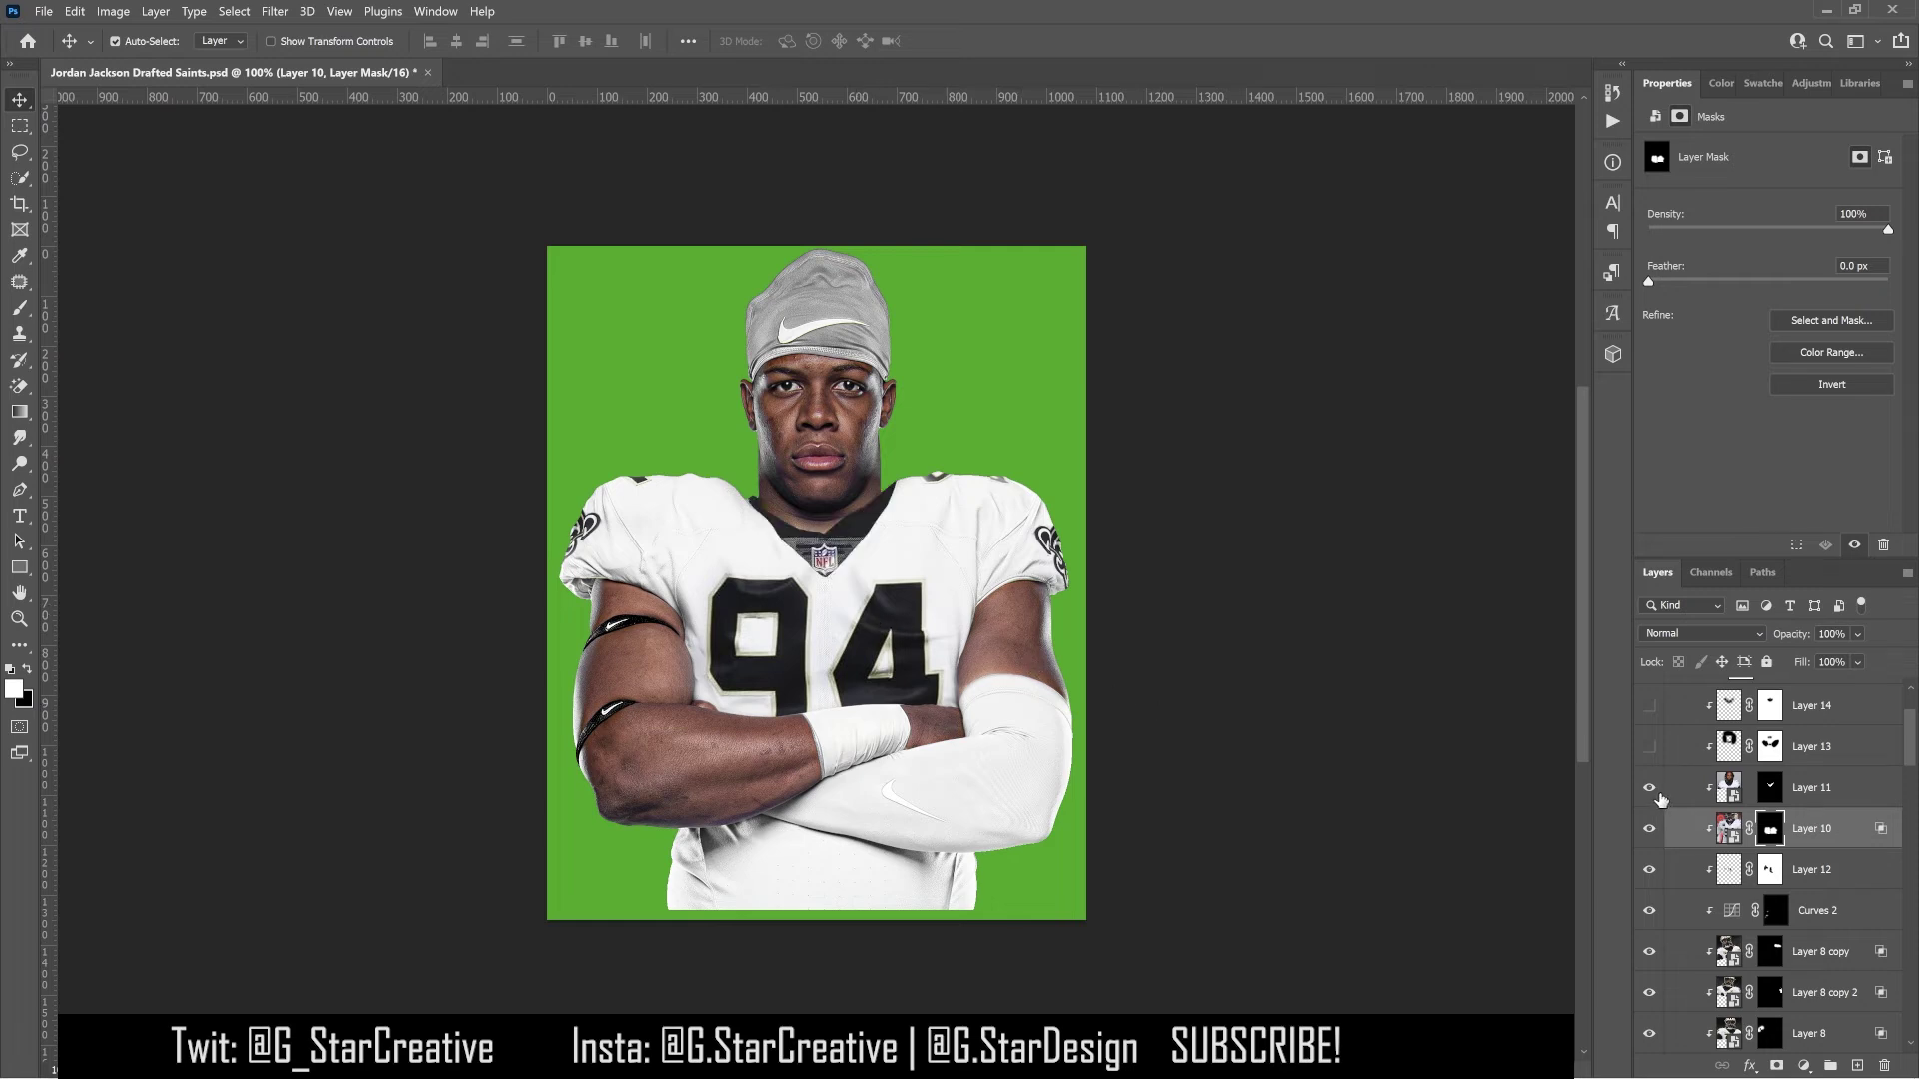
{"action": "left_click", "coordinate": [1691, 797]}
{"action": "right_click", "coordinate": [1769, 789]}
{"action": "left_click", "coordinate": [1766, 802]}
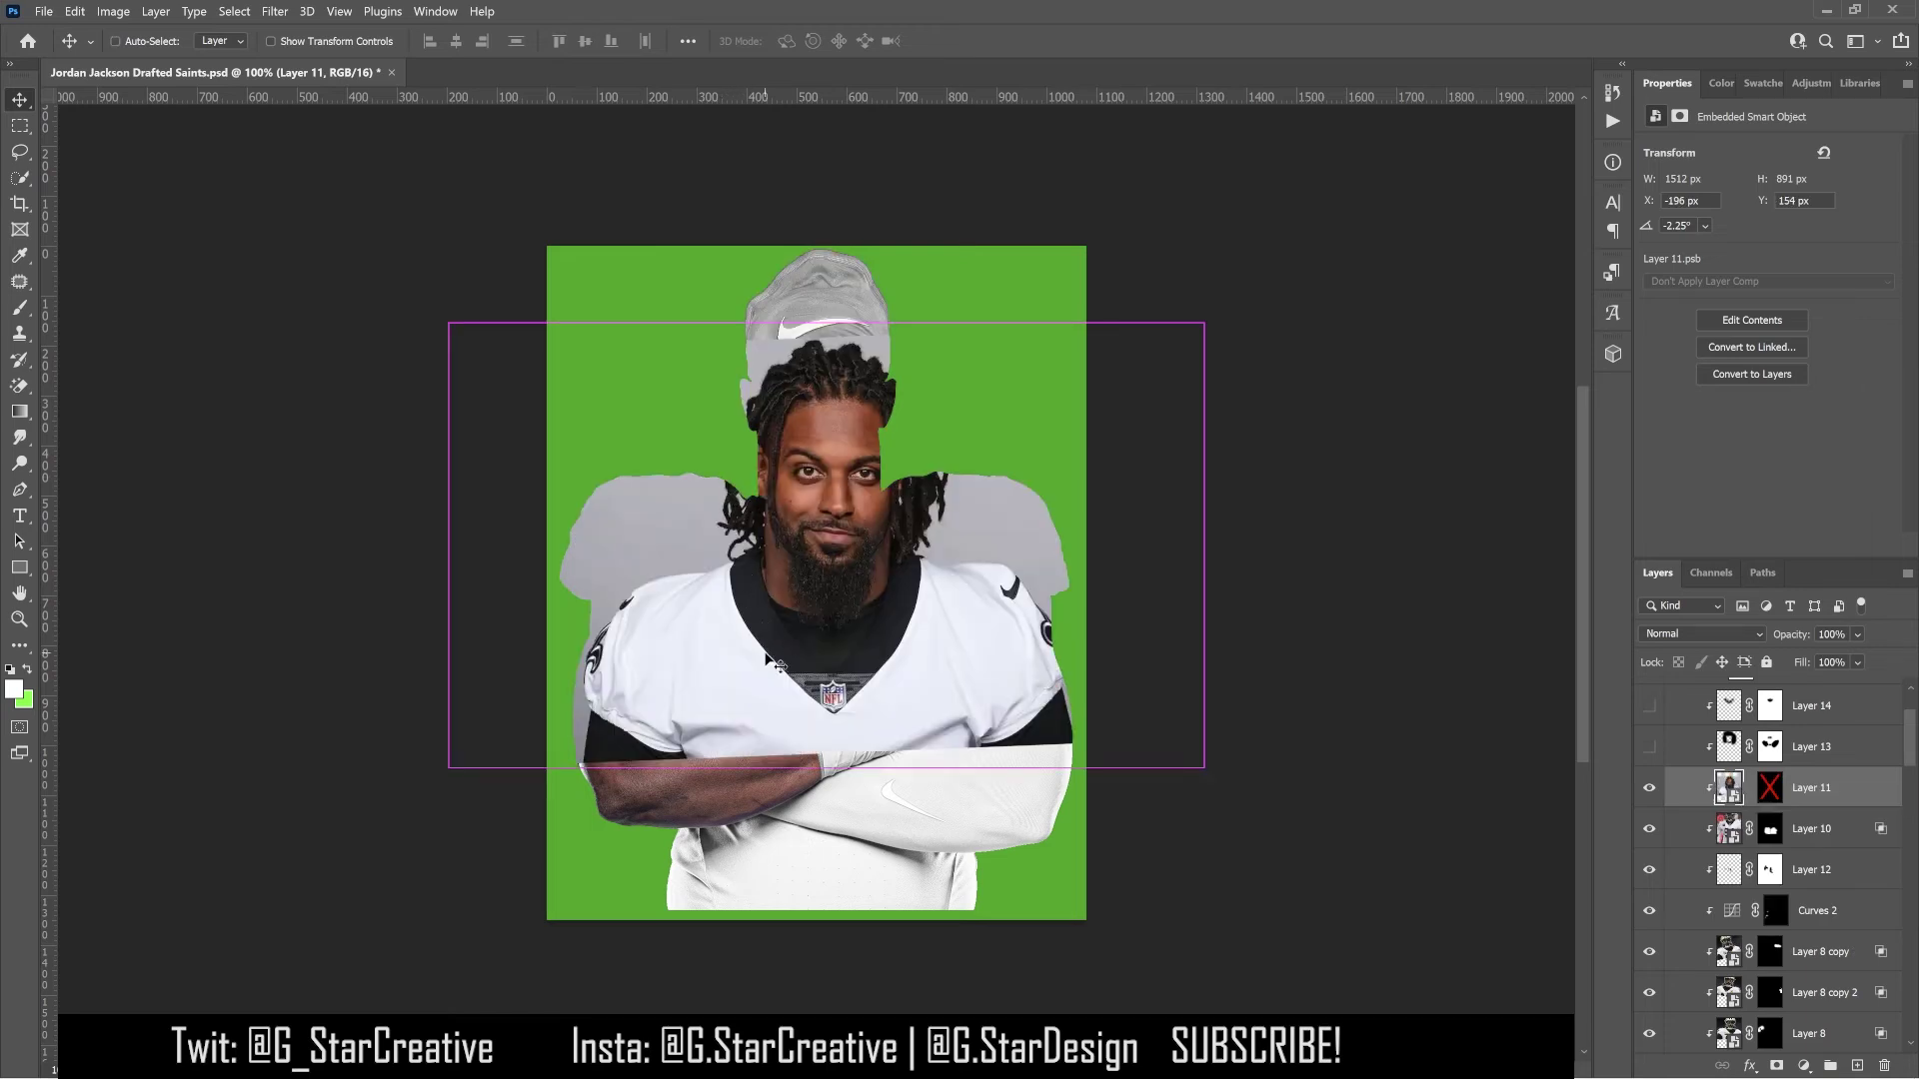
{"action": "key", "text": "ctrl+z"}
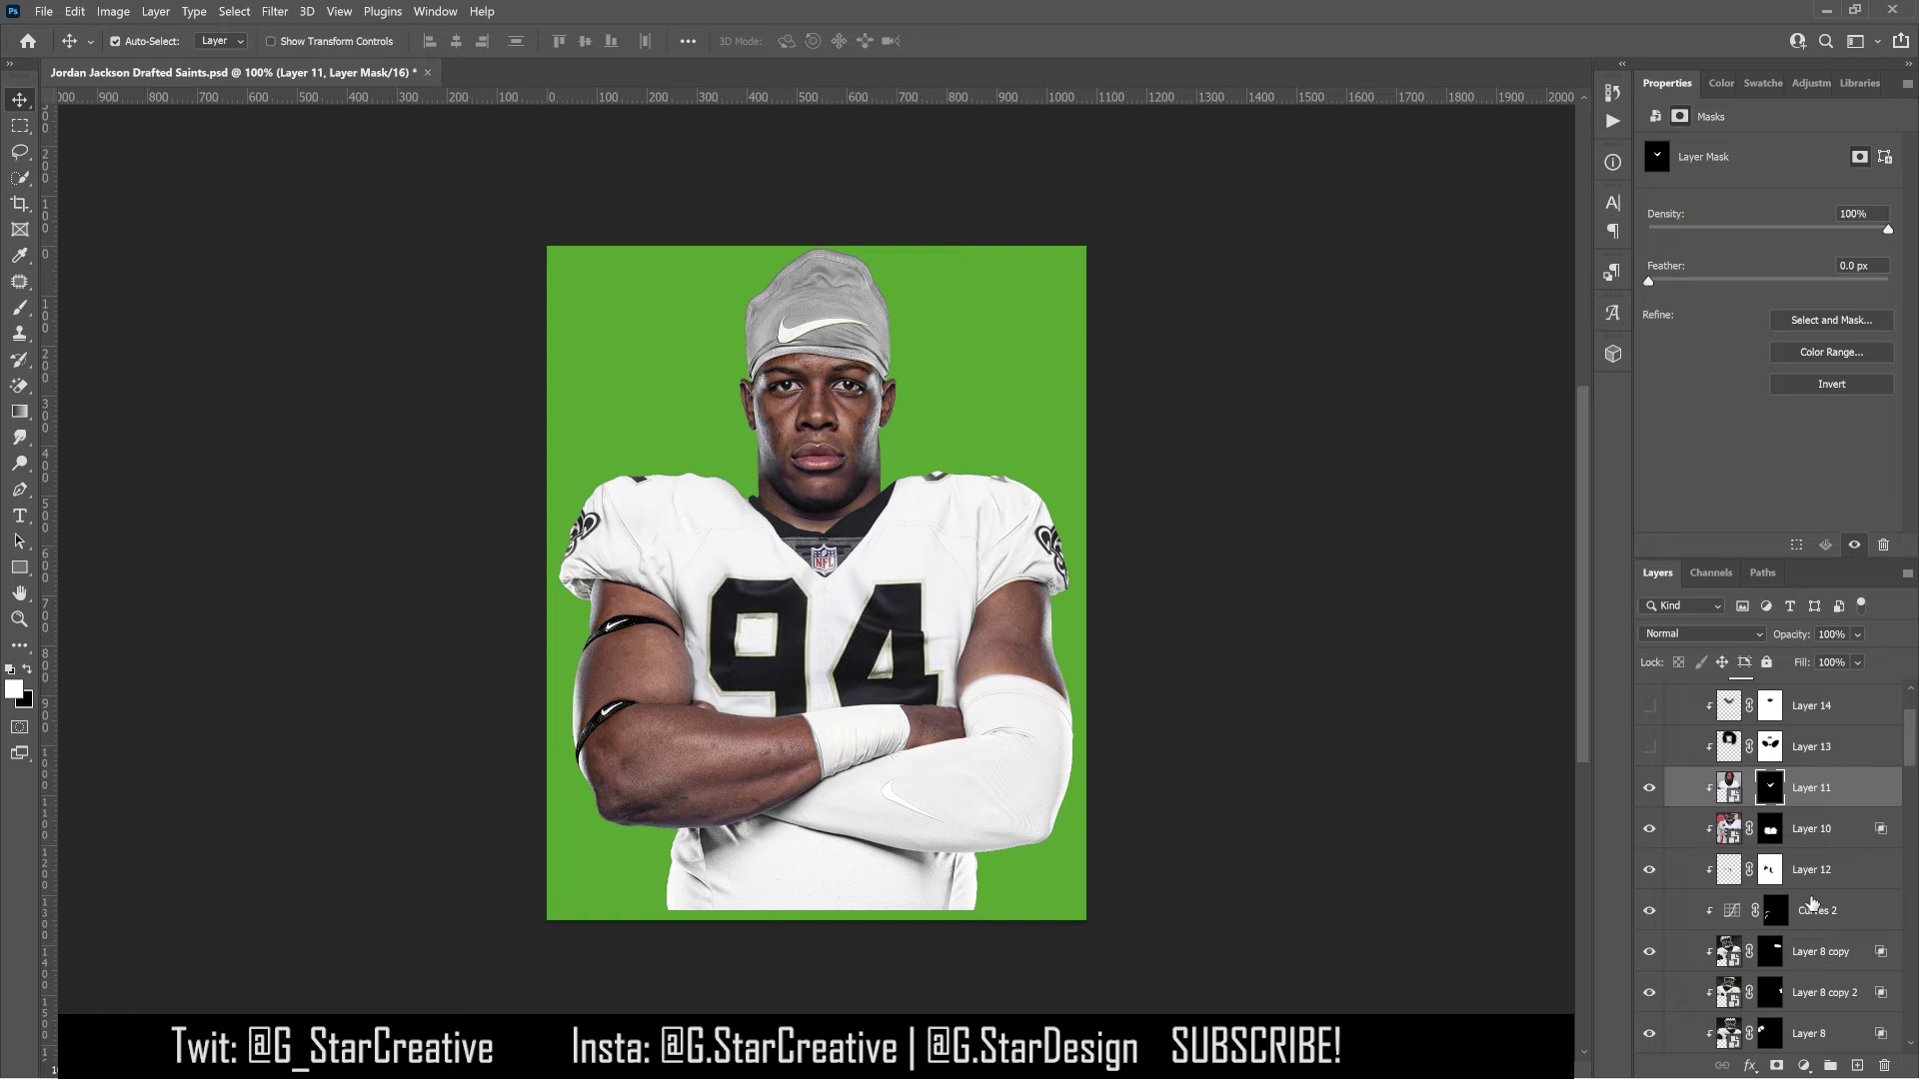
{"action": "scroll", "coordinate": [1812, 904], "scroll_direction": "up", "scroll_amount": 3}
{"action": "left_click", "coordinate": [1649, 846]}
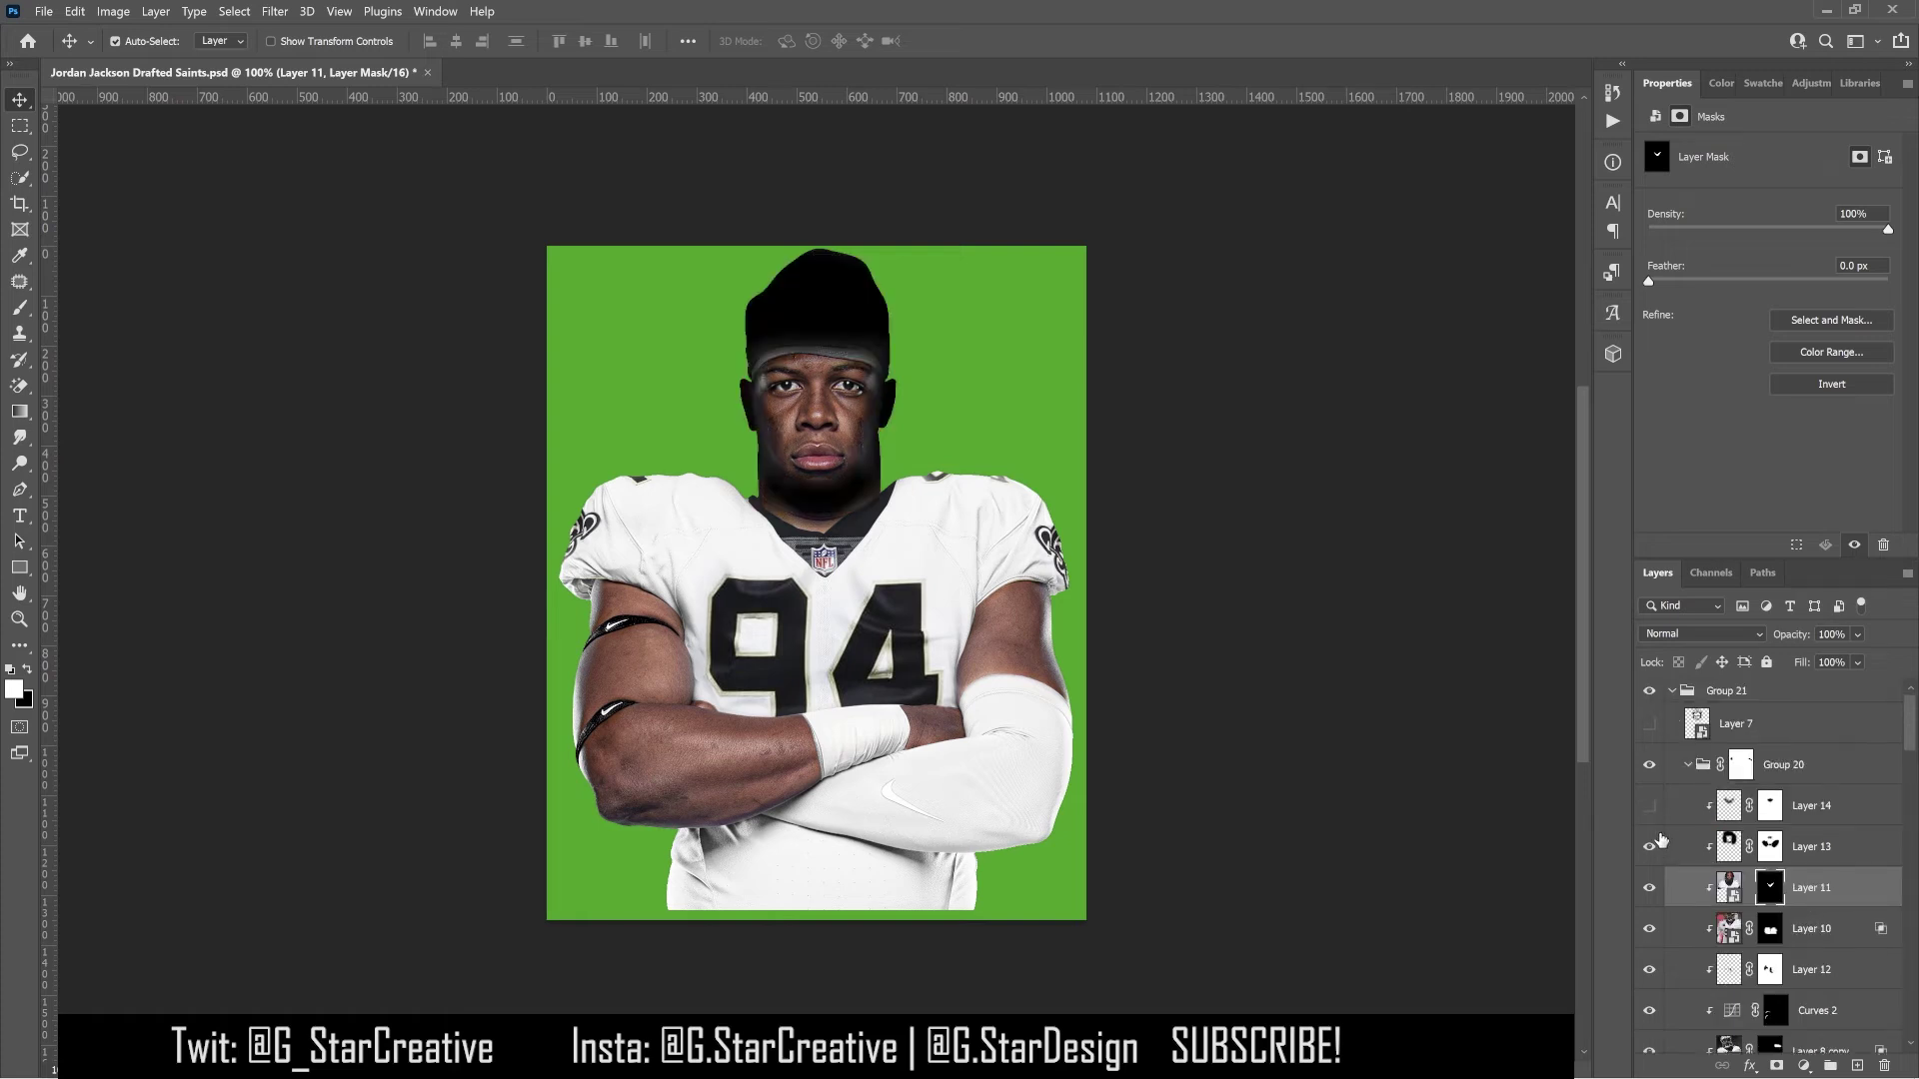
{"action": "left_click", "coordinate": [1649, 810]}
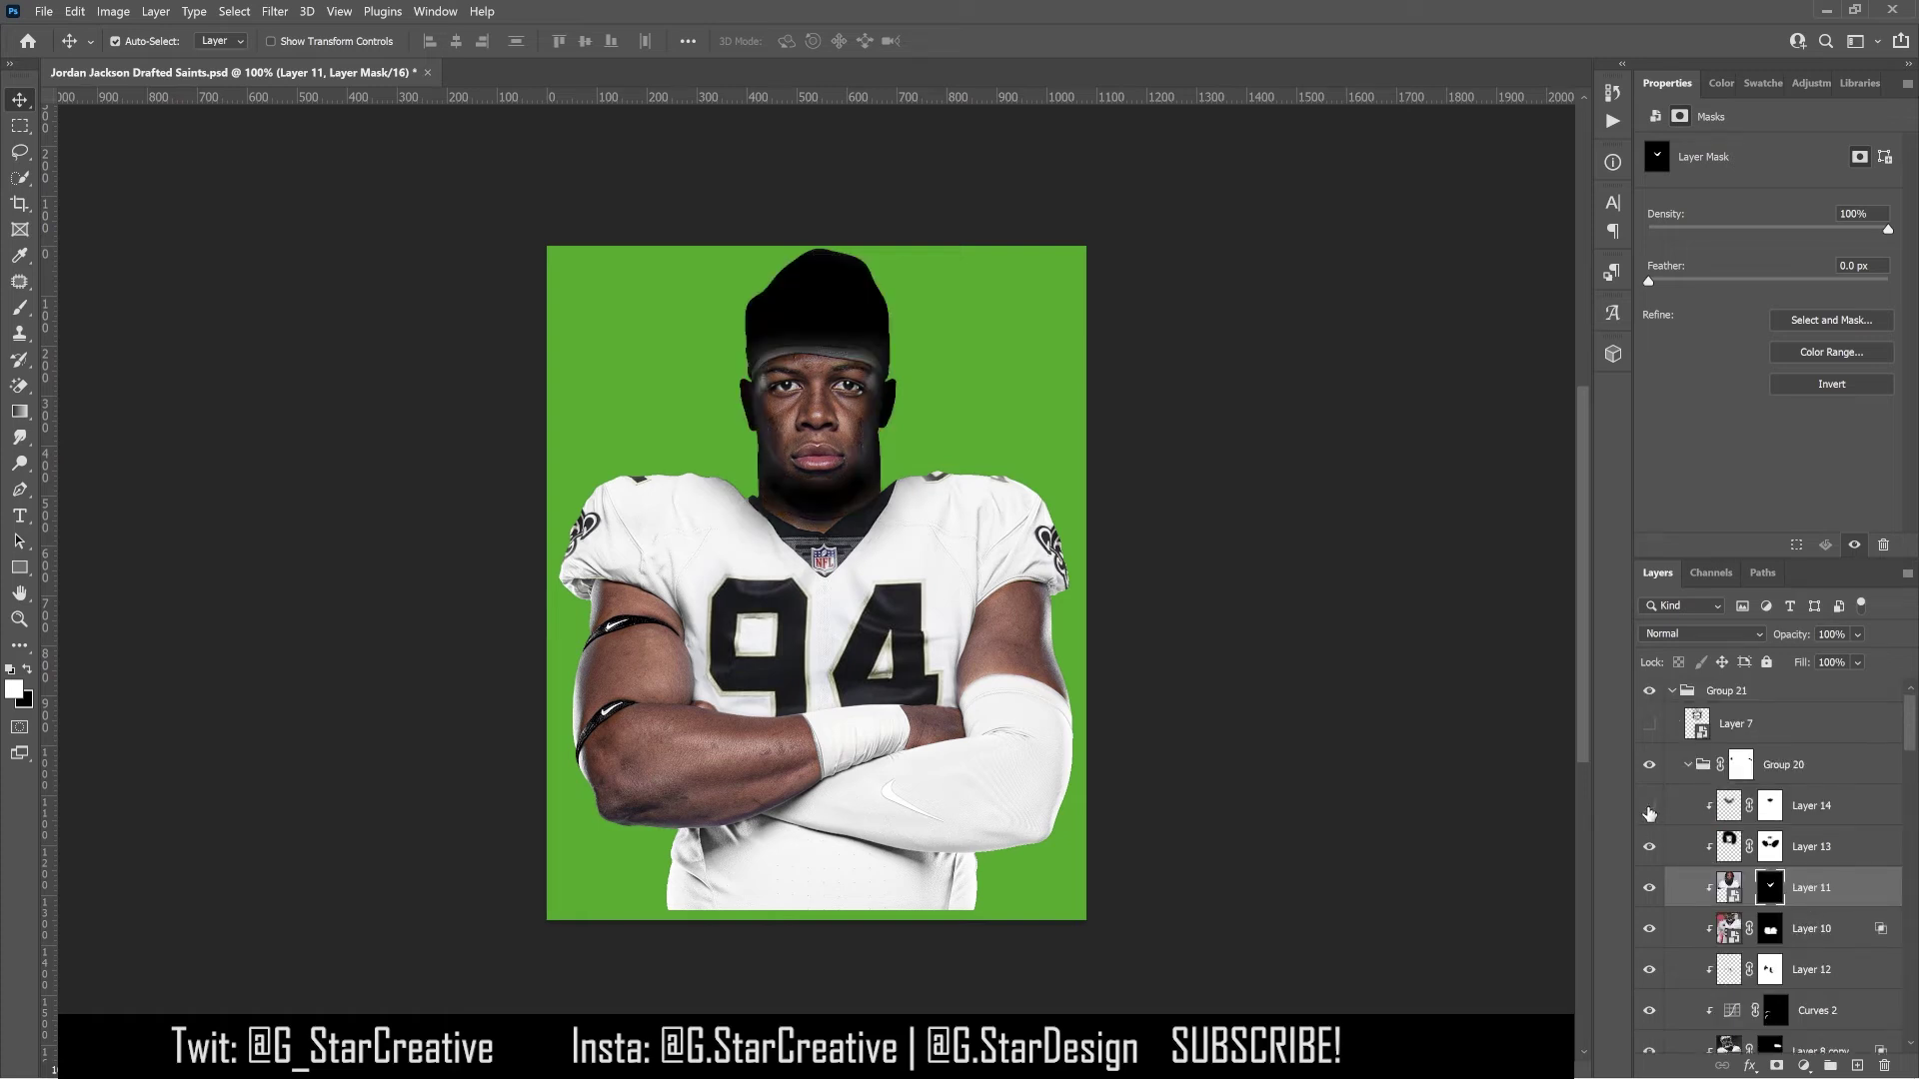
{"action": "left_click", "coordinate": [1649, 810]}
{"action": "left_click", "coordinate": [1649, 846]}
Show the helmet on Layer 7 and the head shading on Layer 14 and Layer 13
{"action": "left_click", "coordinate": [1651, 730]}
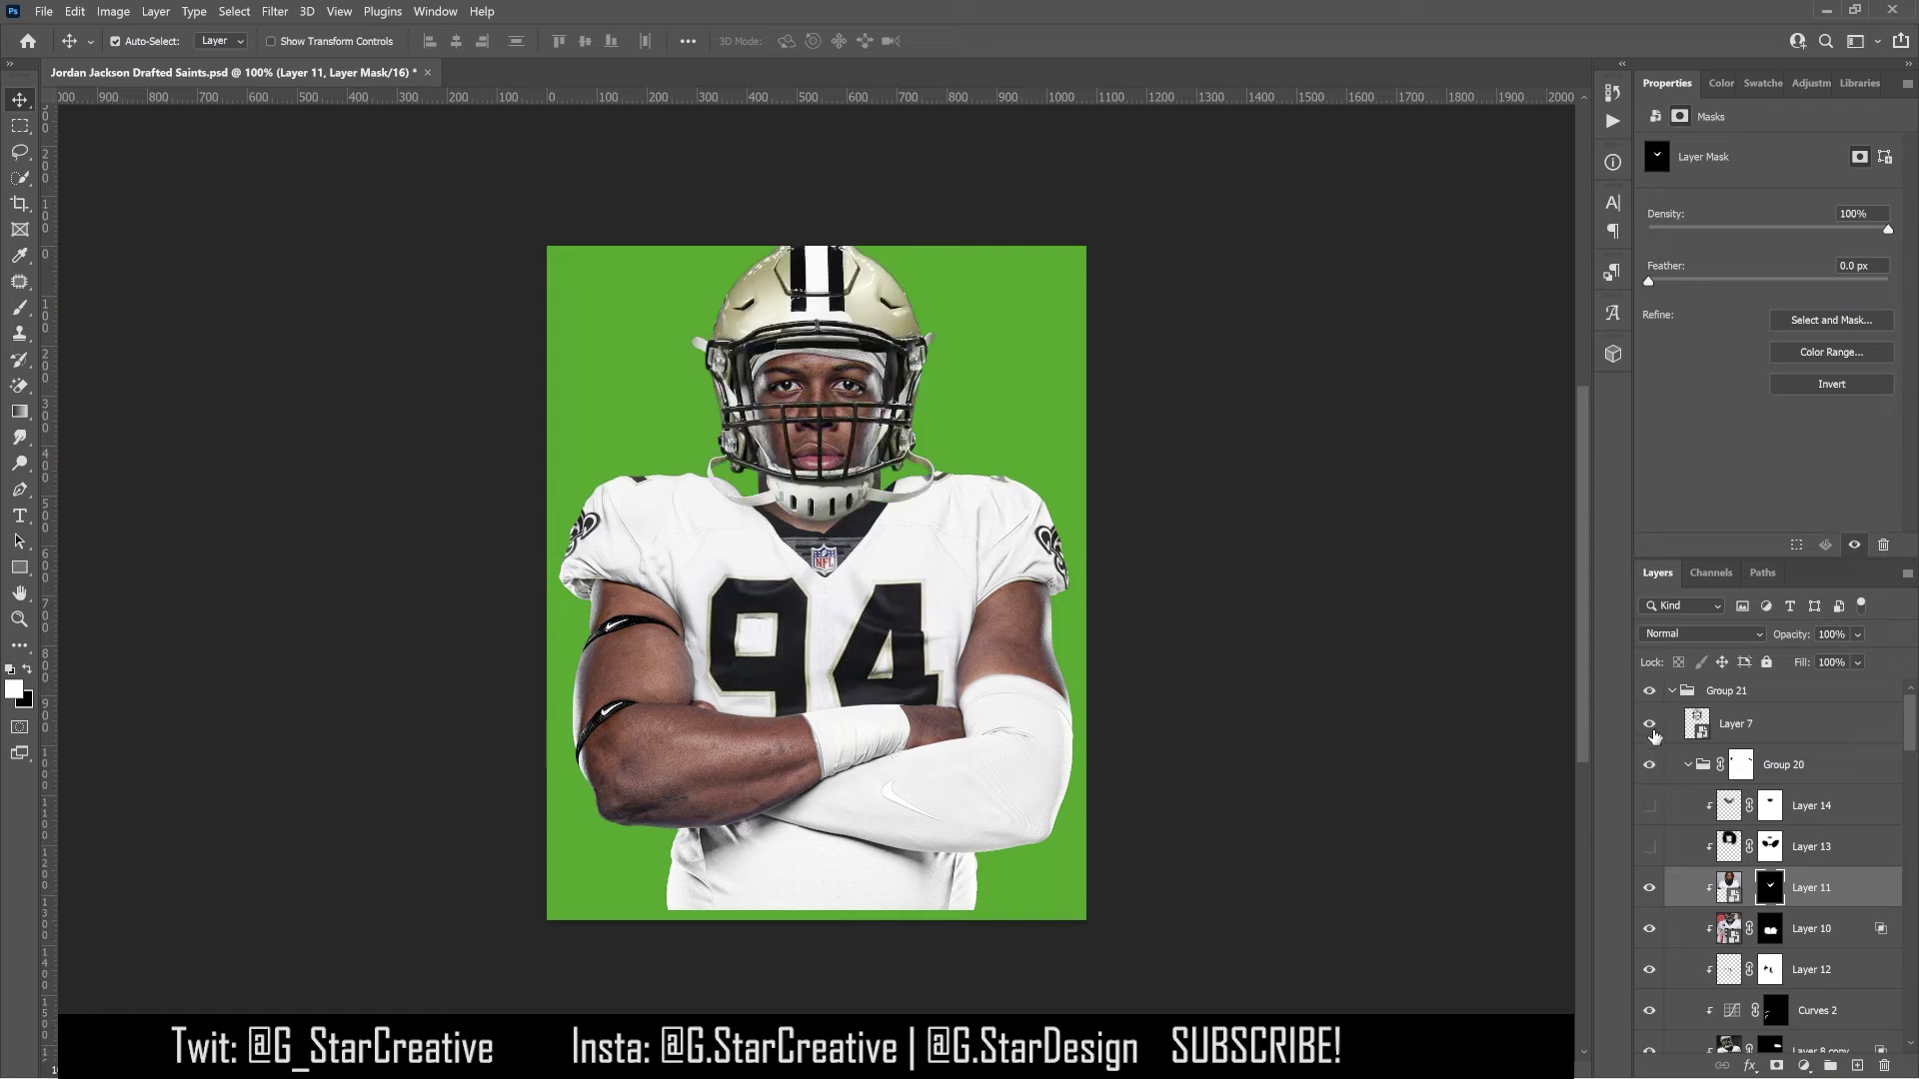
{"action": "left_click", "coordinate": [1788, 730]}
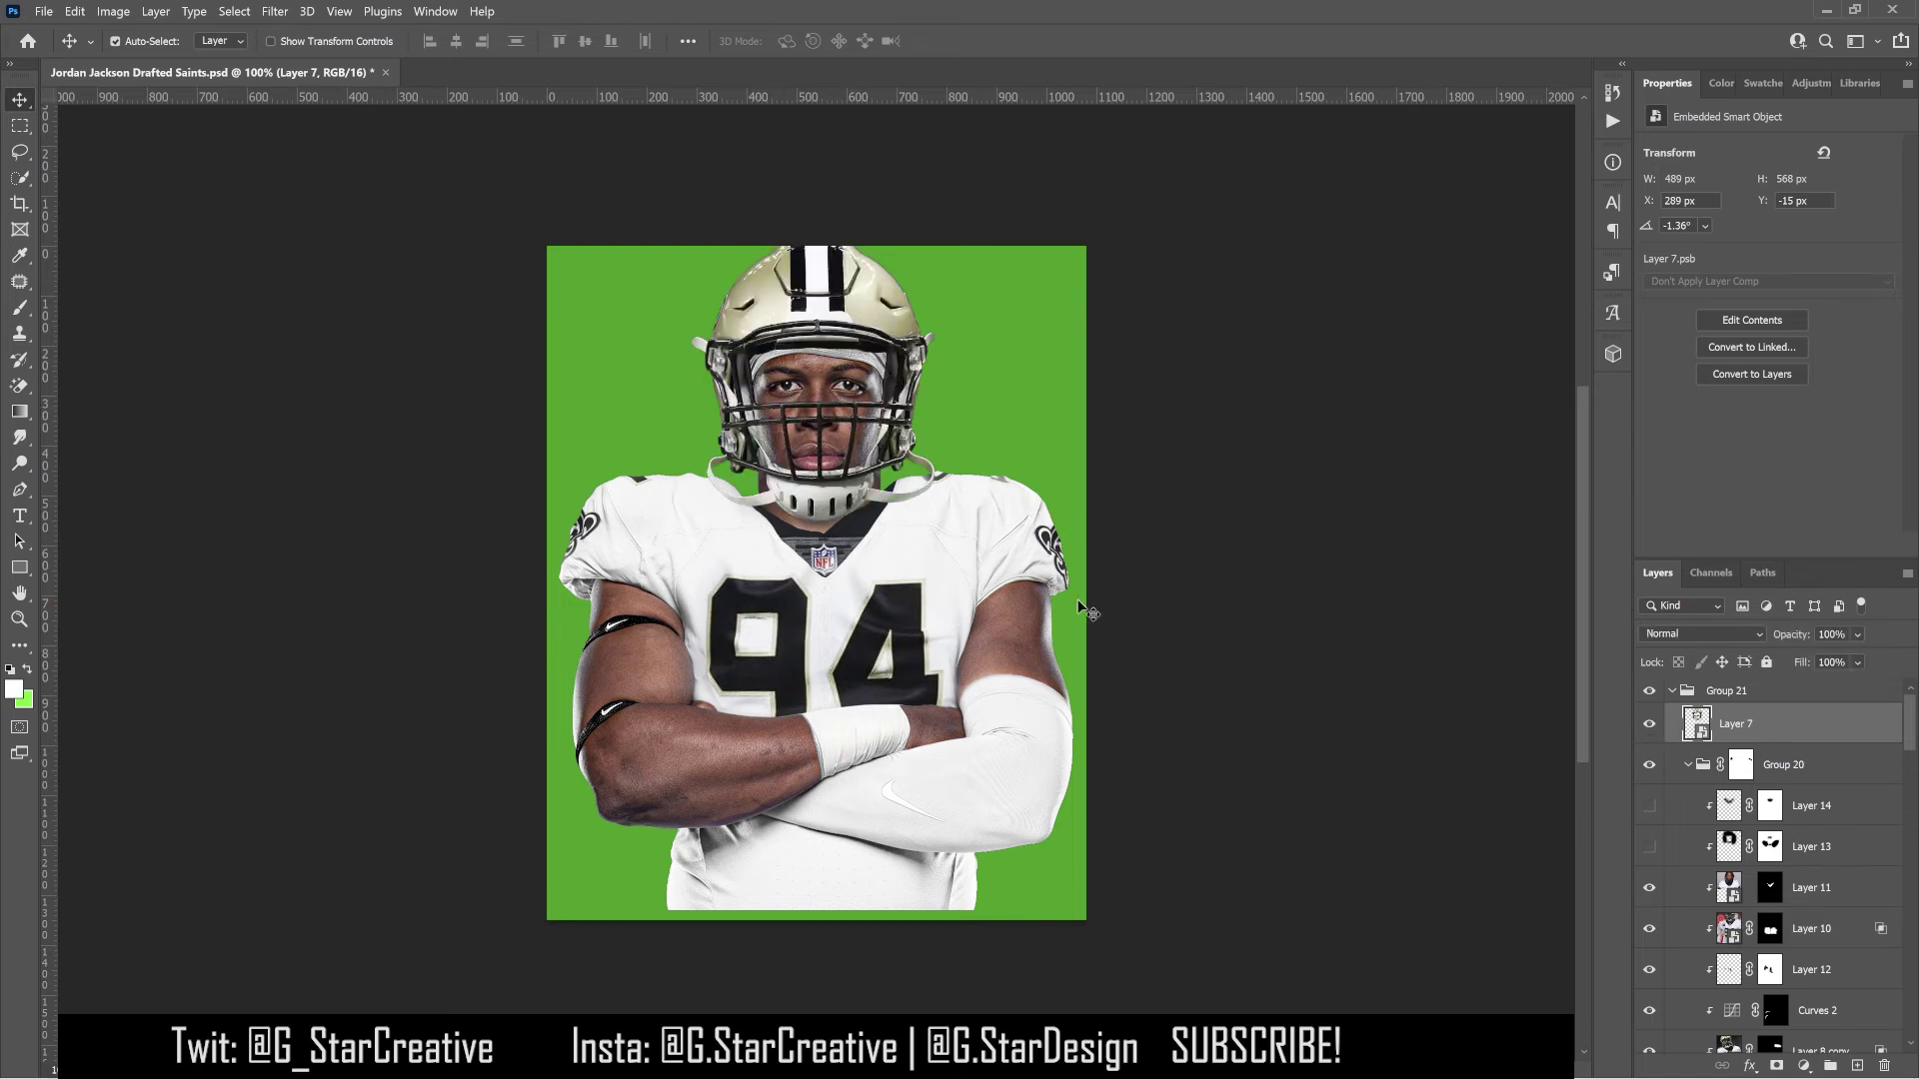
{"action": "left_click", "coordinate": [1649, 806]}
{"action": "left_click", "coordinate": [1650, 846]}
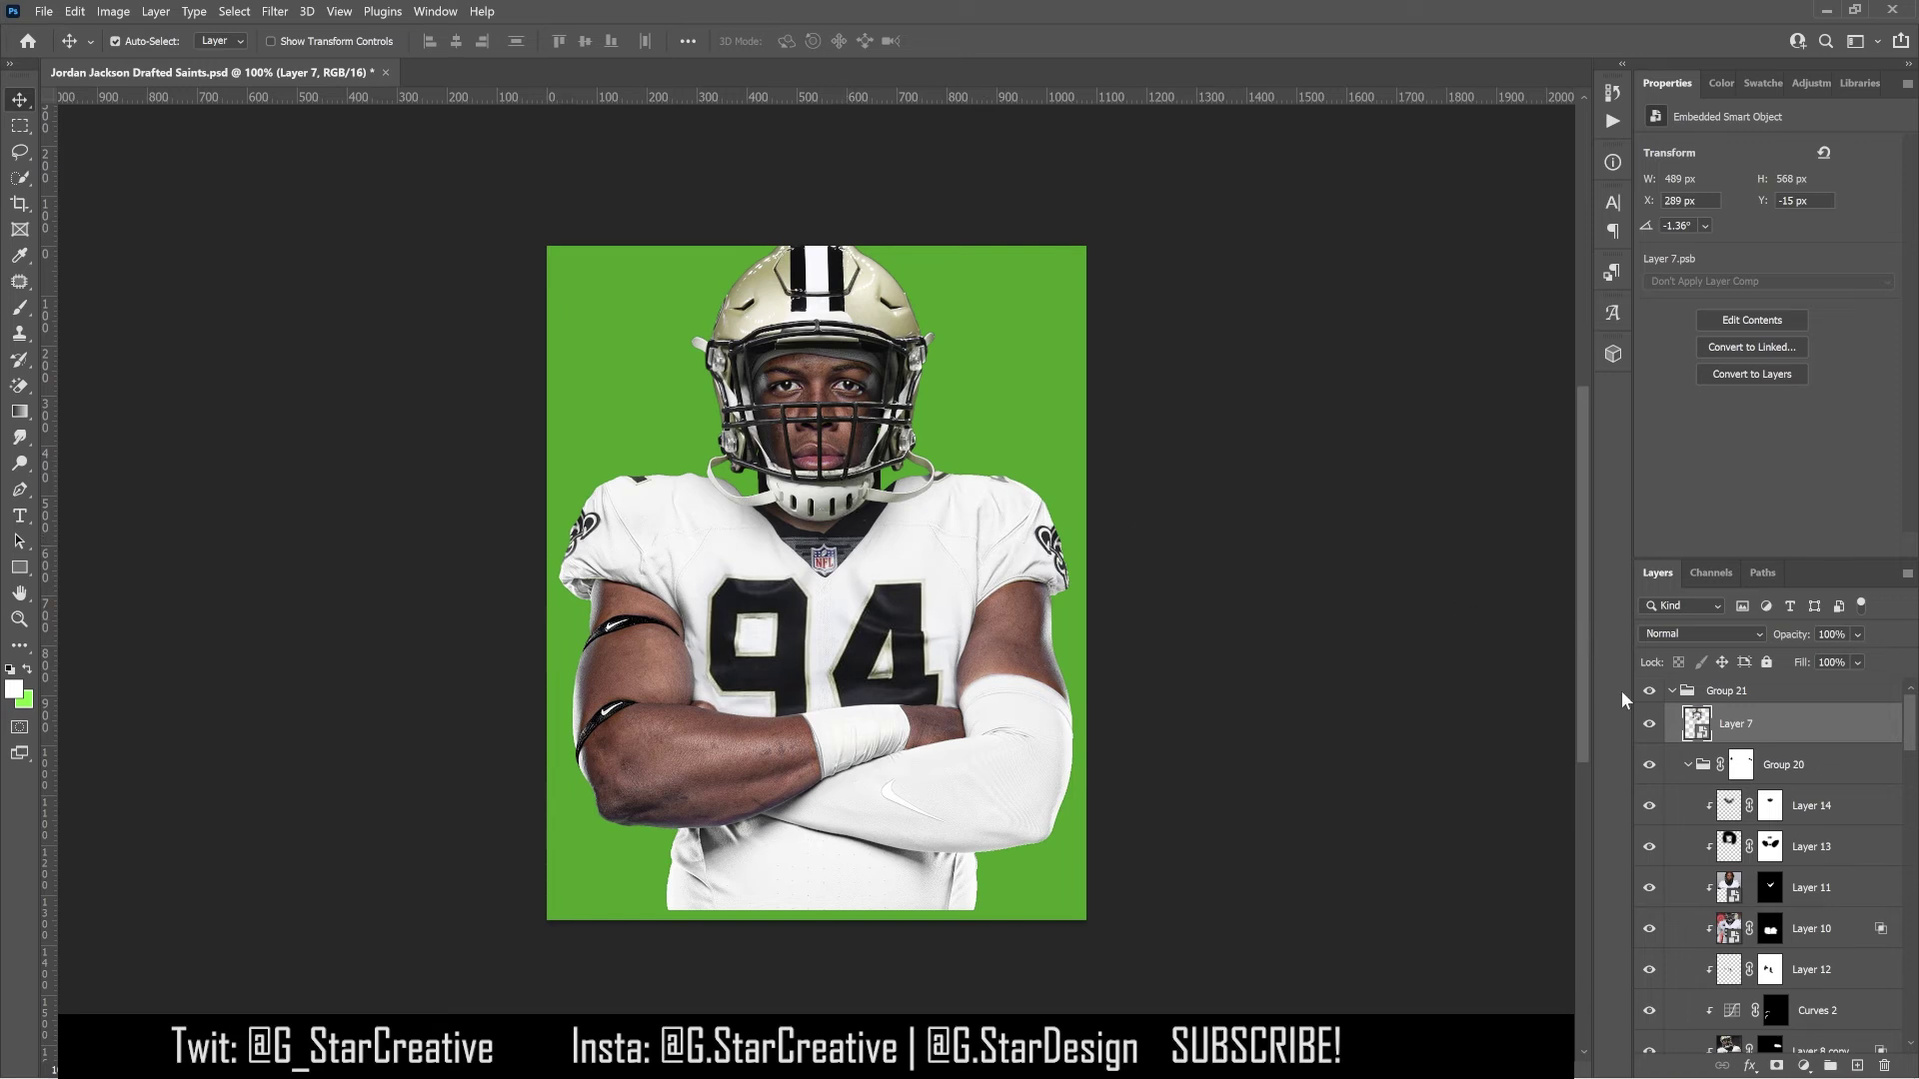
{"action": "left_click", "coordinate": [1648, 727]}
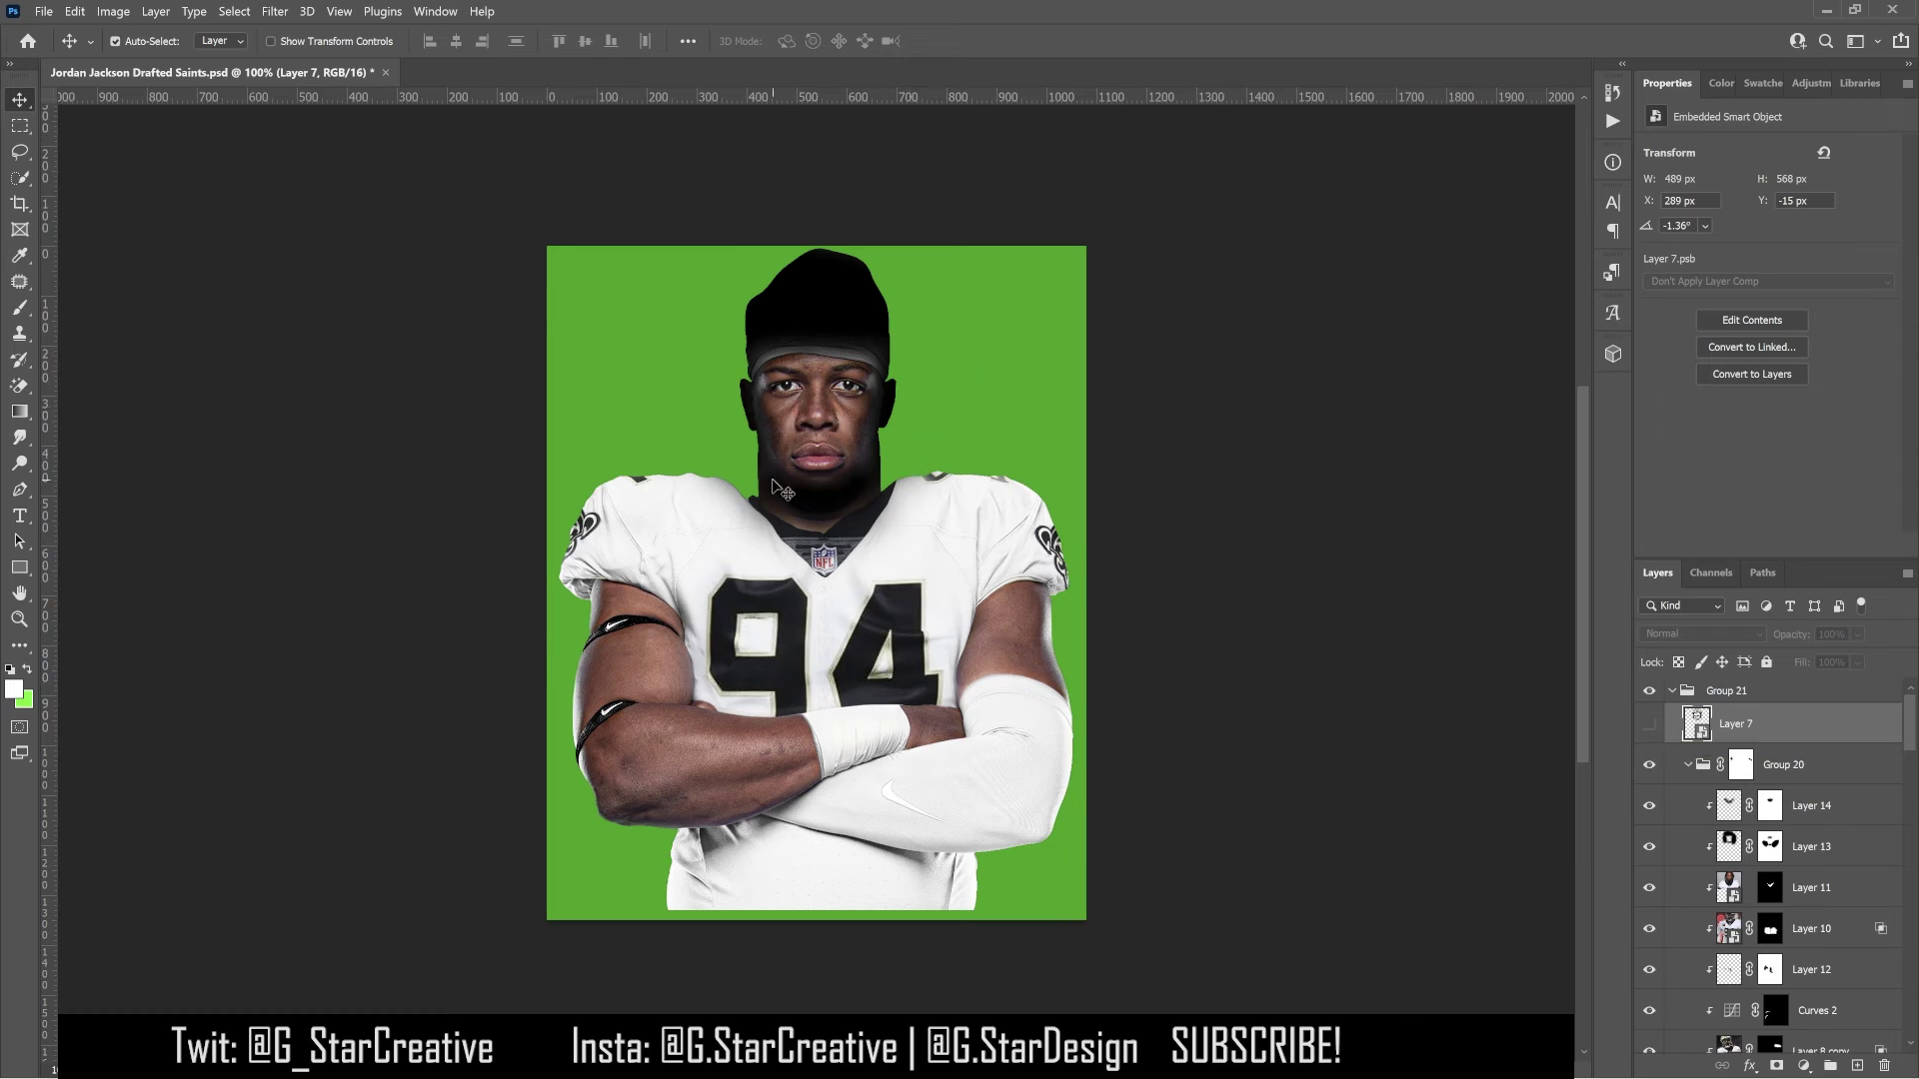
{"action": "left_click", "coordinate": [1648, 727]}
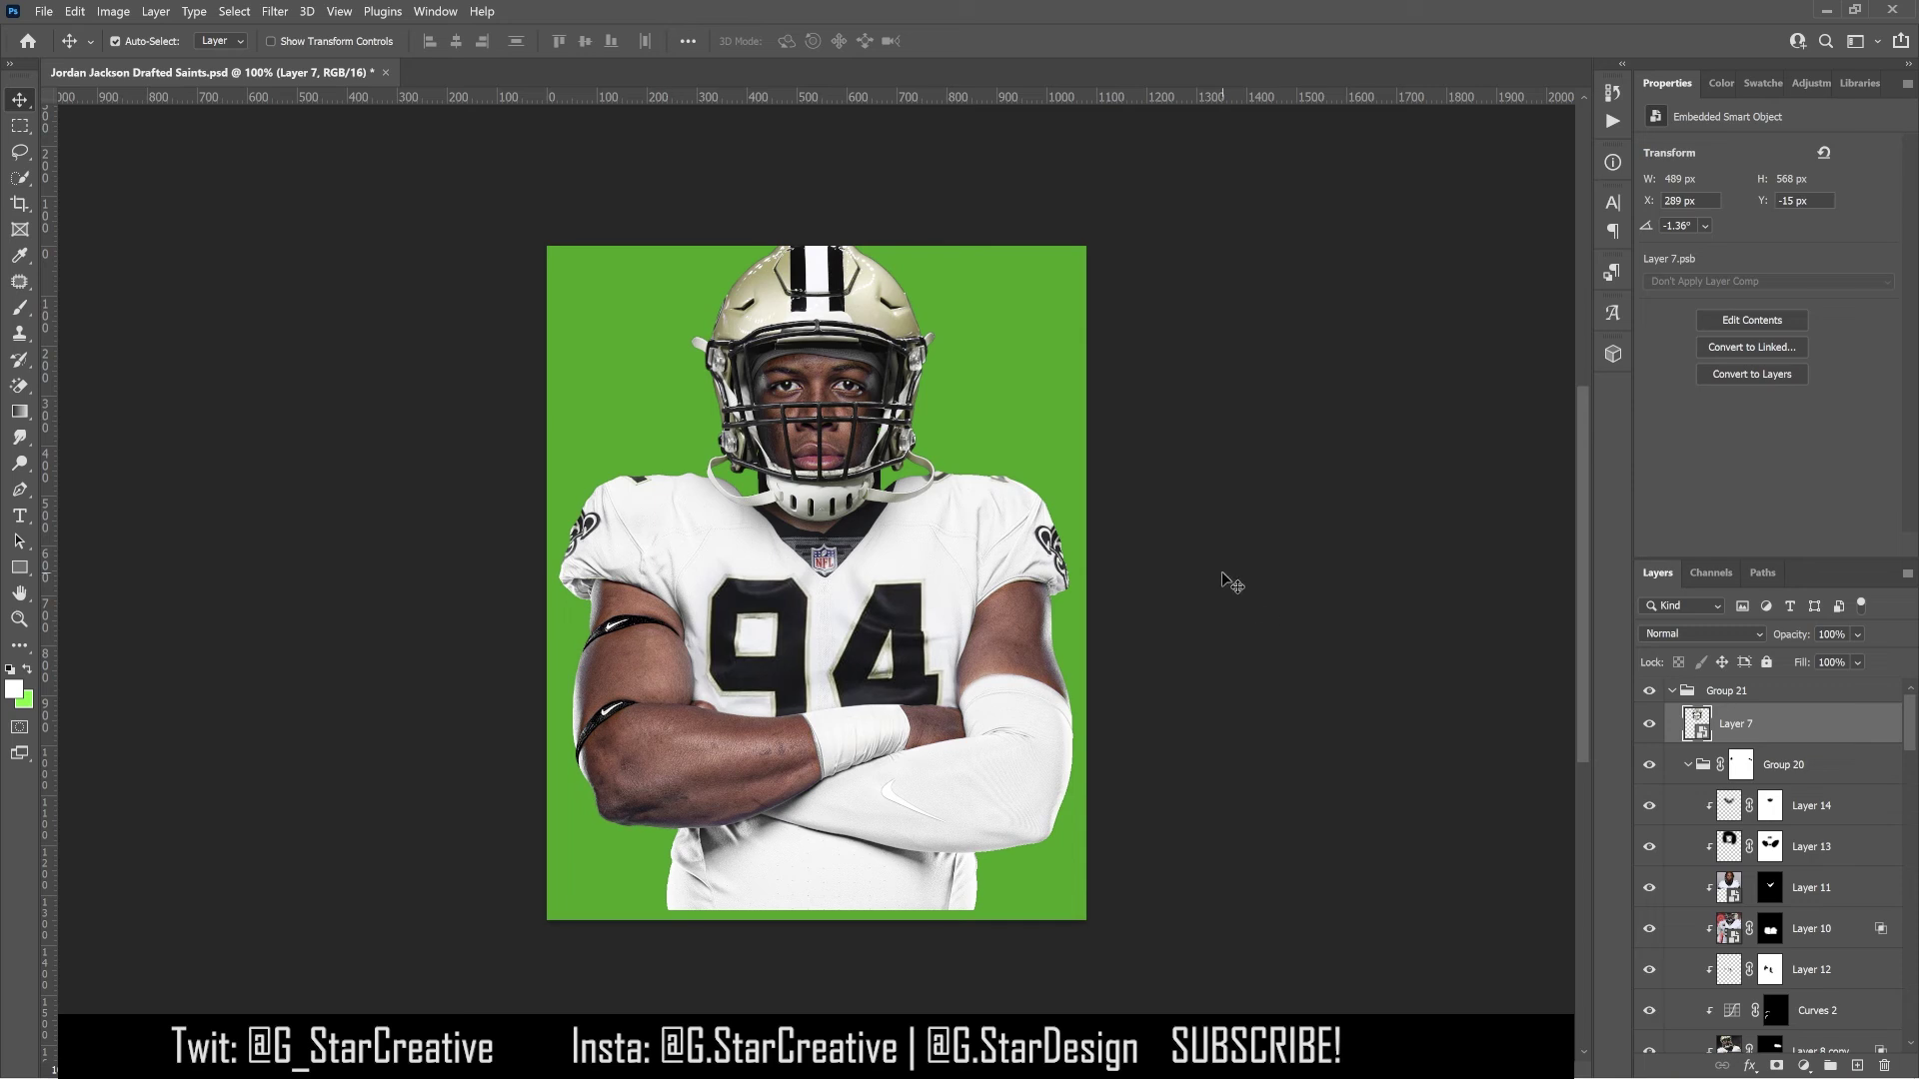
Collapse Group 21 and hide it together with the green Color Fill 5 and the visible layers below
{"action": "left_click", "coordinate": [1687, 691]}
{"action": "left_click", "coordinate": [1672, 691]}
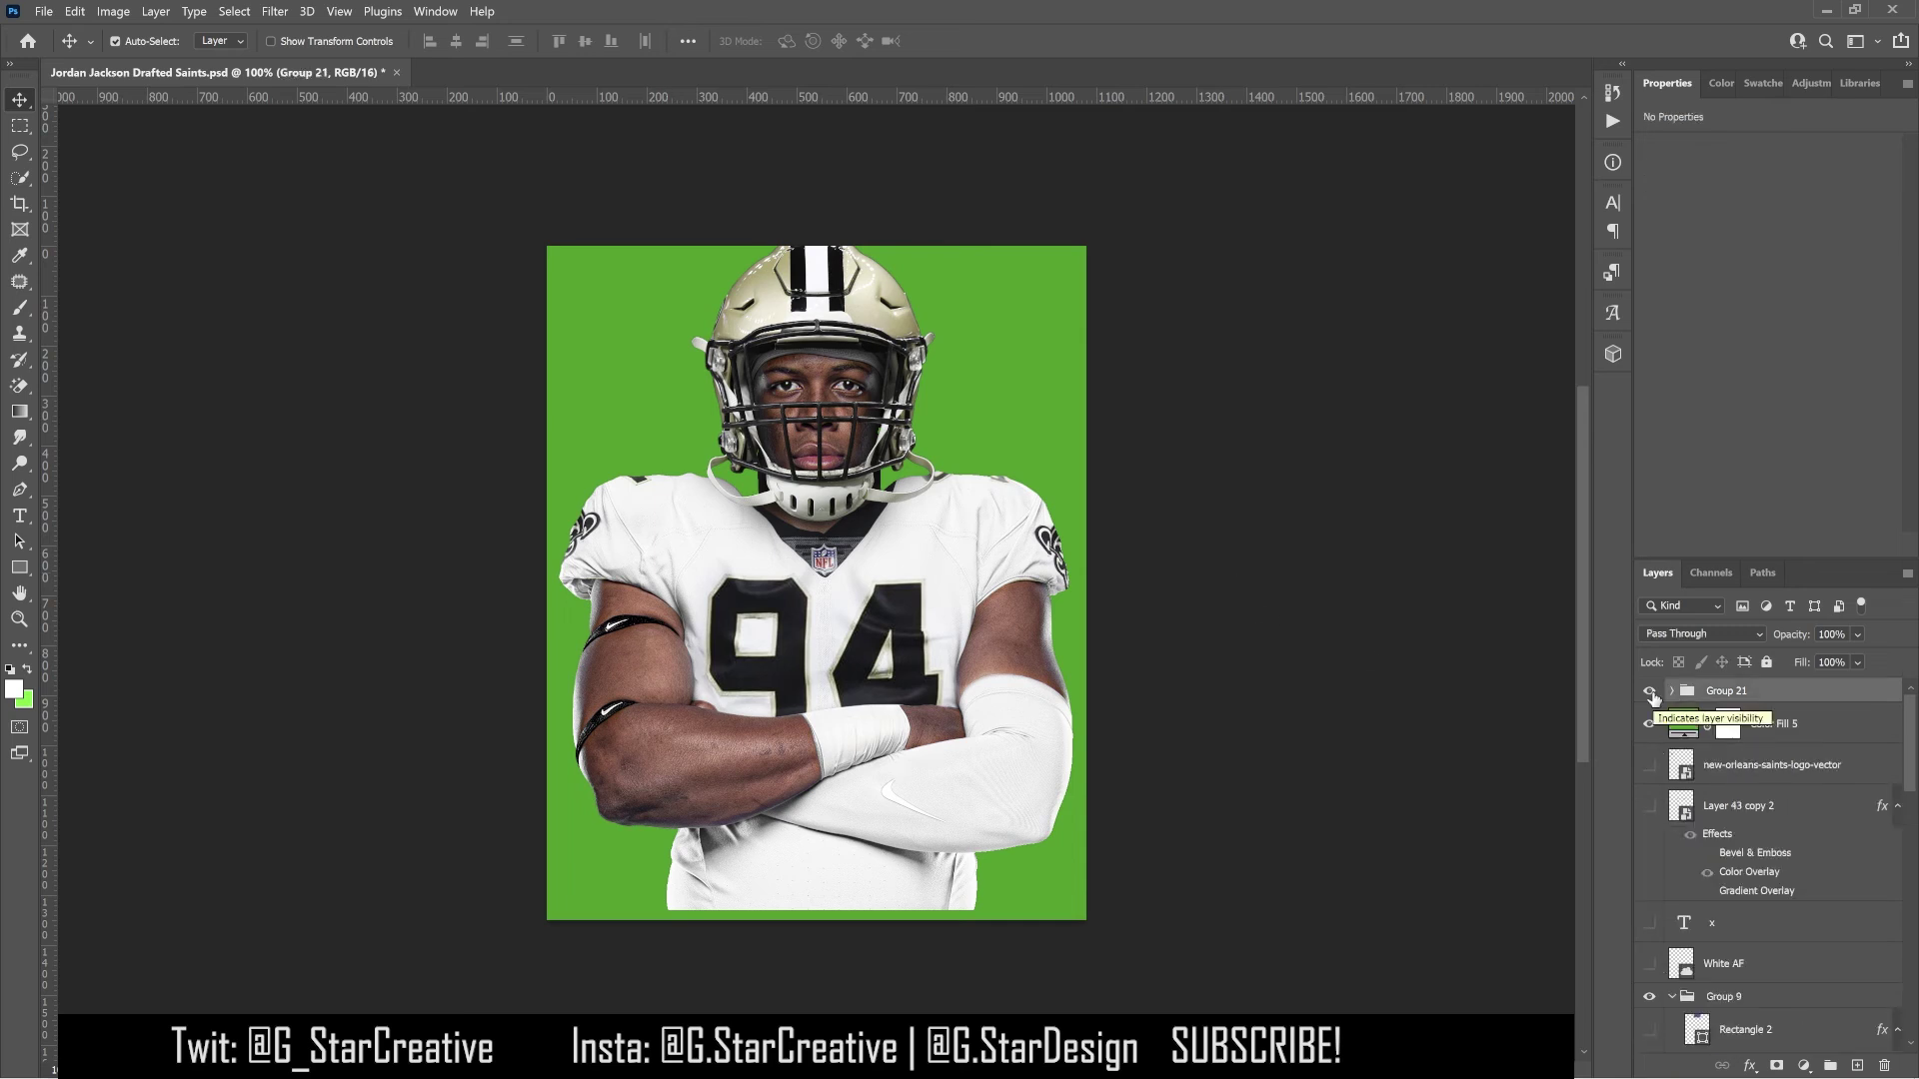
{"action": "left_click_drag", "start_coordinate": [1652, 697], "coordinate": [1650, 958]}
Show the PAPER TEXTURE and LINES layers over the blue background and select LINES
{"action": "left_click", "coordinate": [1650, 957]}
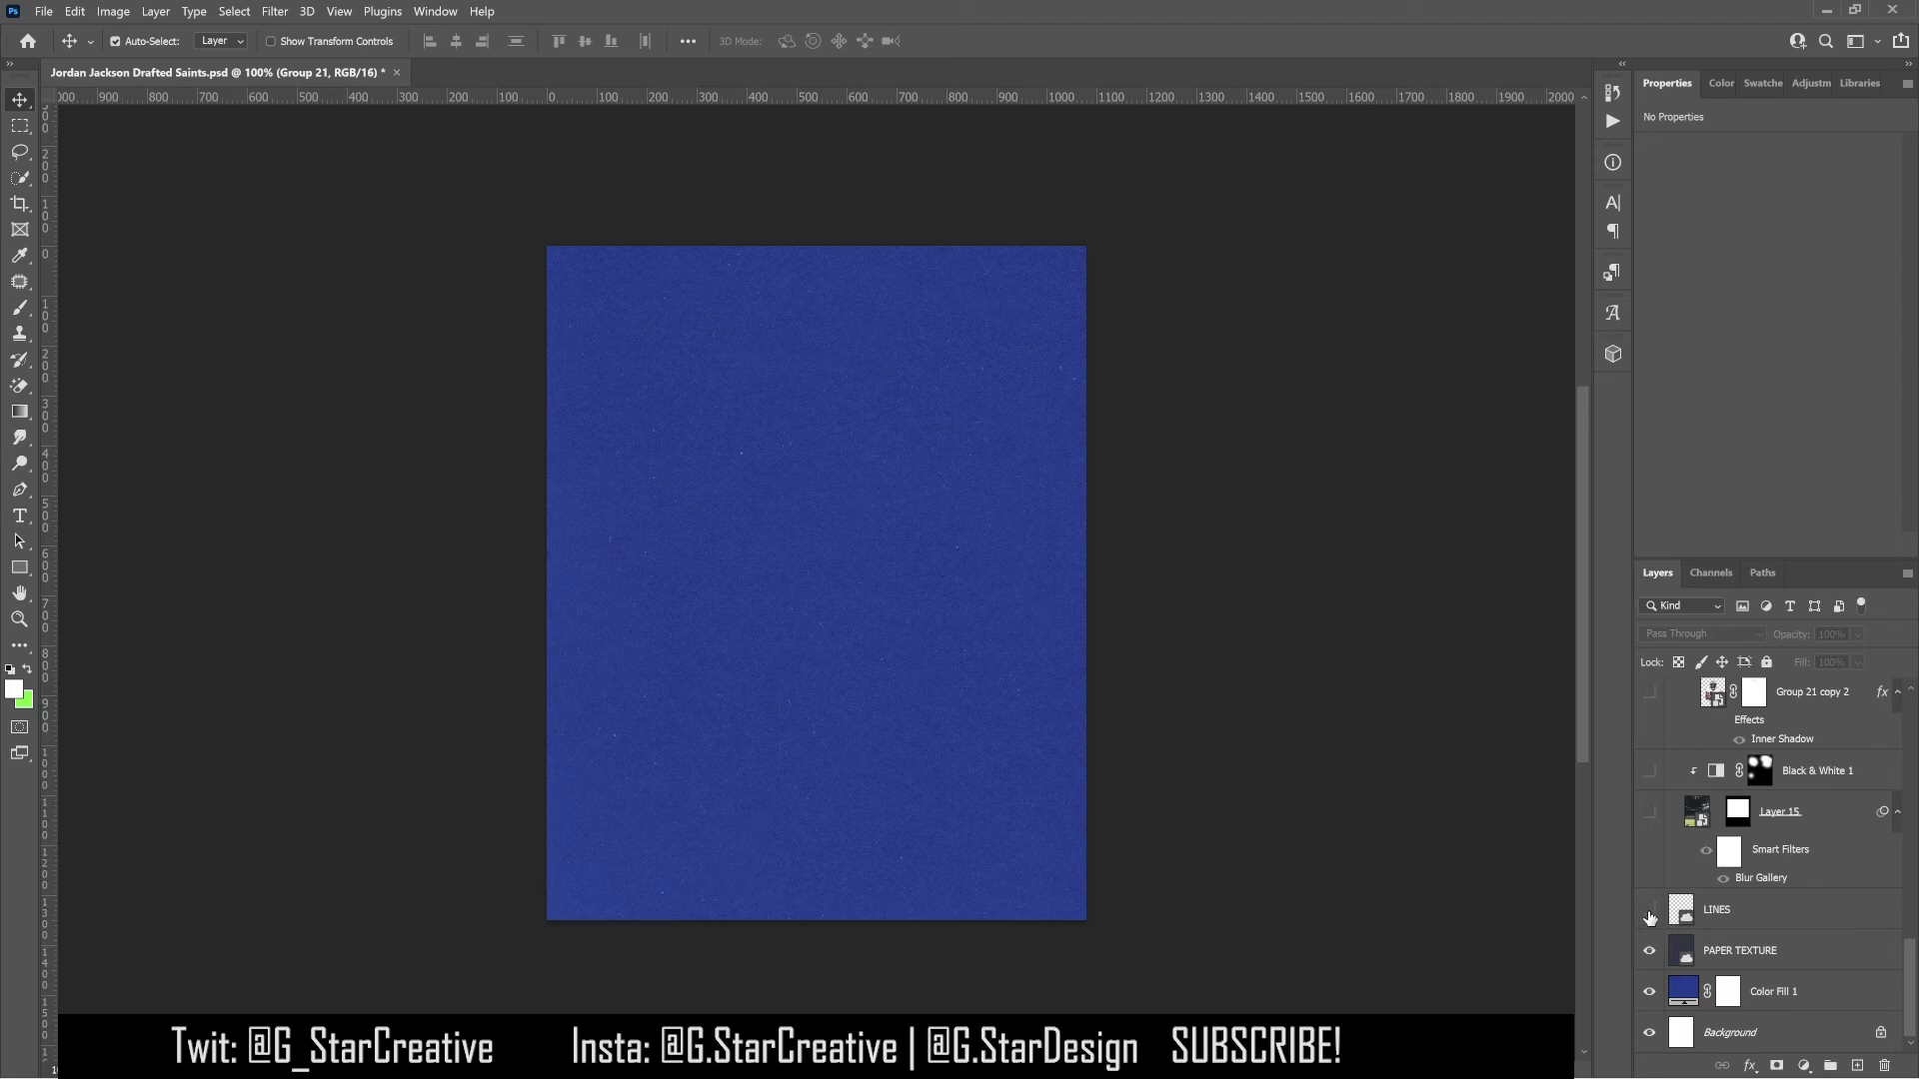
{"action": "left_click", "coordinate": [1650, 912]}
{"action": "left_click", "coordinate": [1716, 912]}
{"action": "scroll", "coordinate": [1659, 884], "scroll_direction": "up", "scroll_amount": 1}
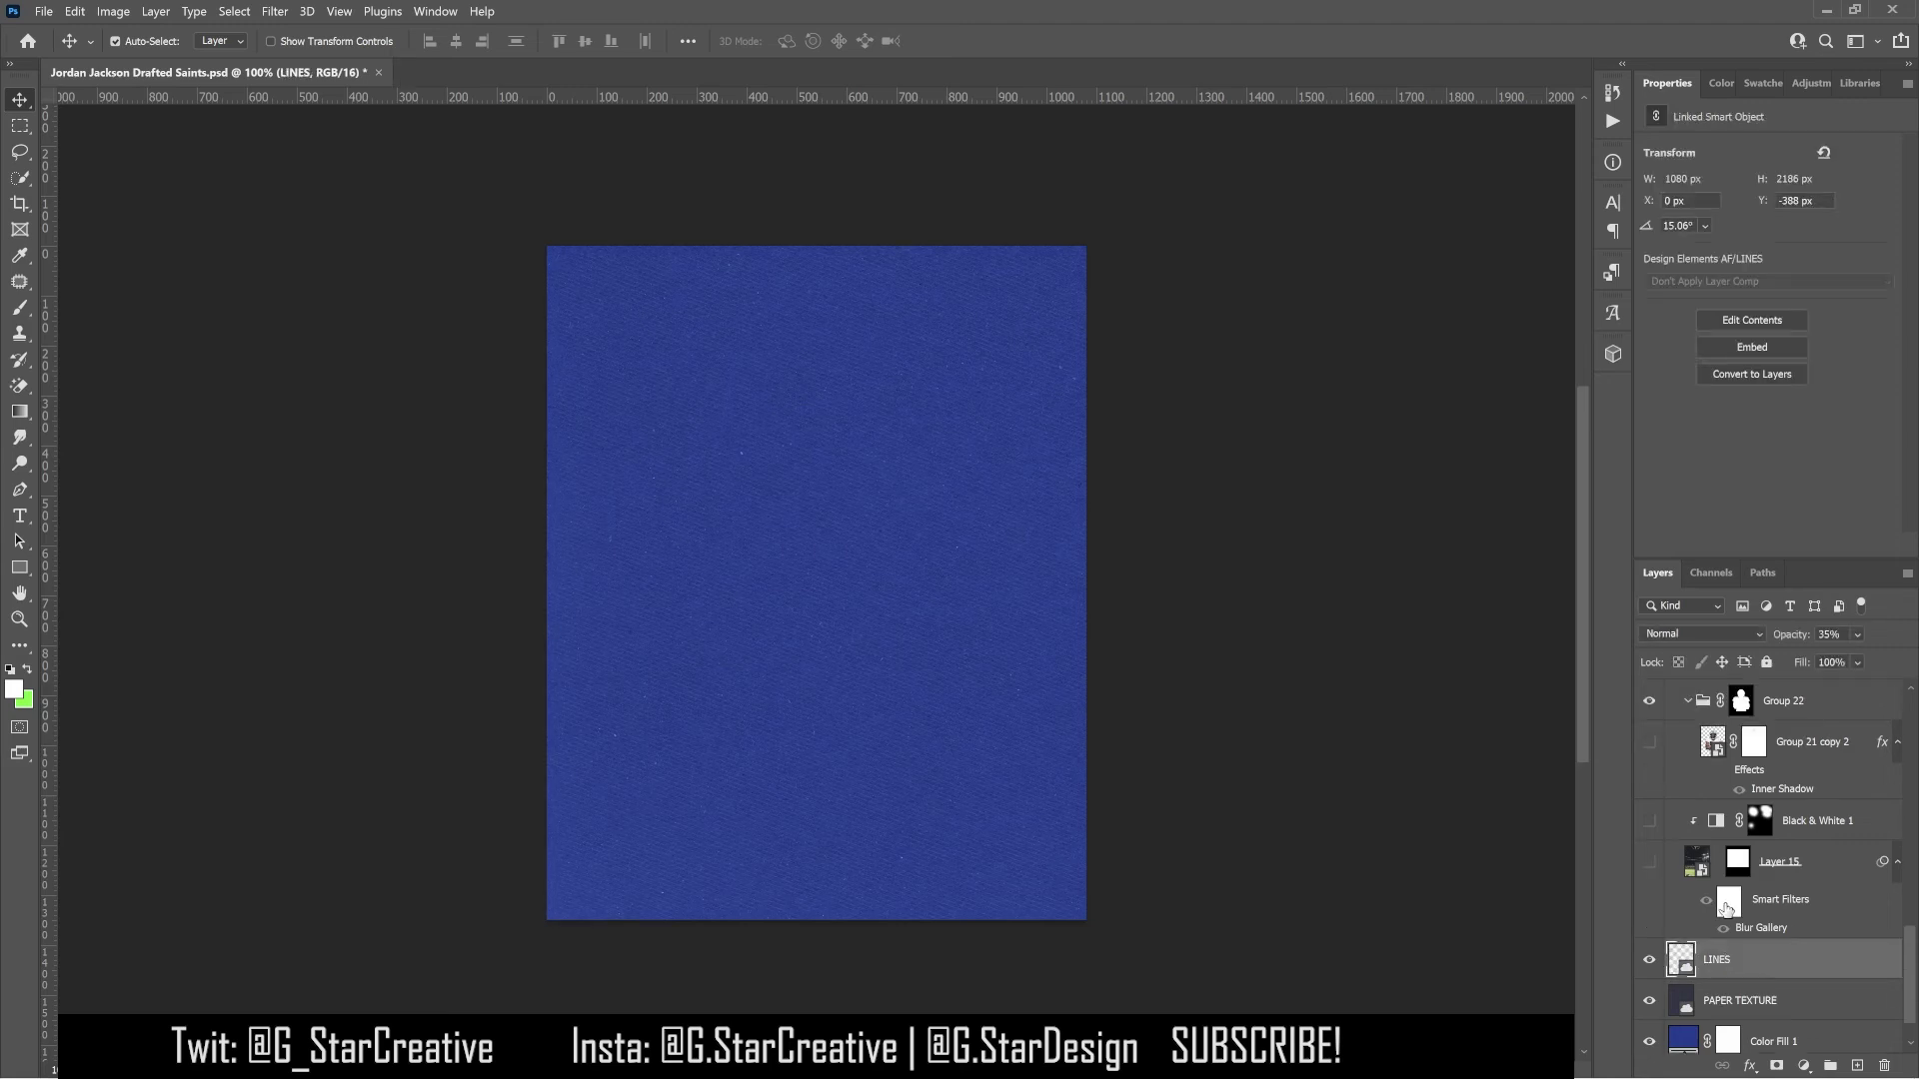
Show the stadium photo on Layer 15 with its Black & White 1 adjustment, and show and select the player on Group 21 copy 2
{"action": "left_click", "coordinate": [1649, 862]}
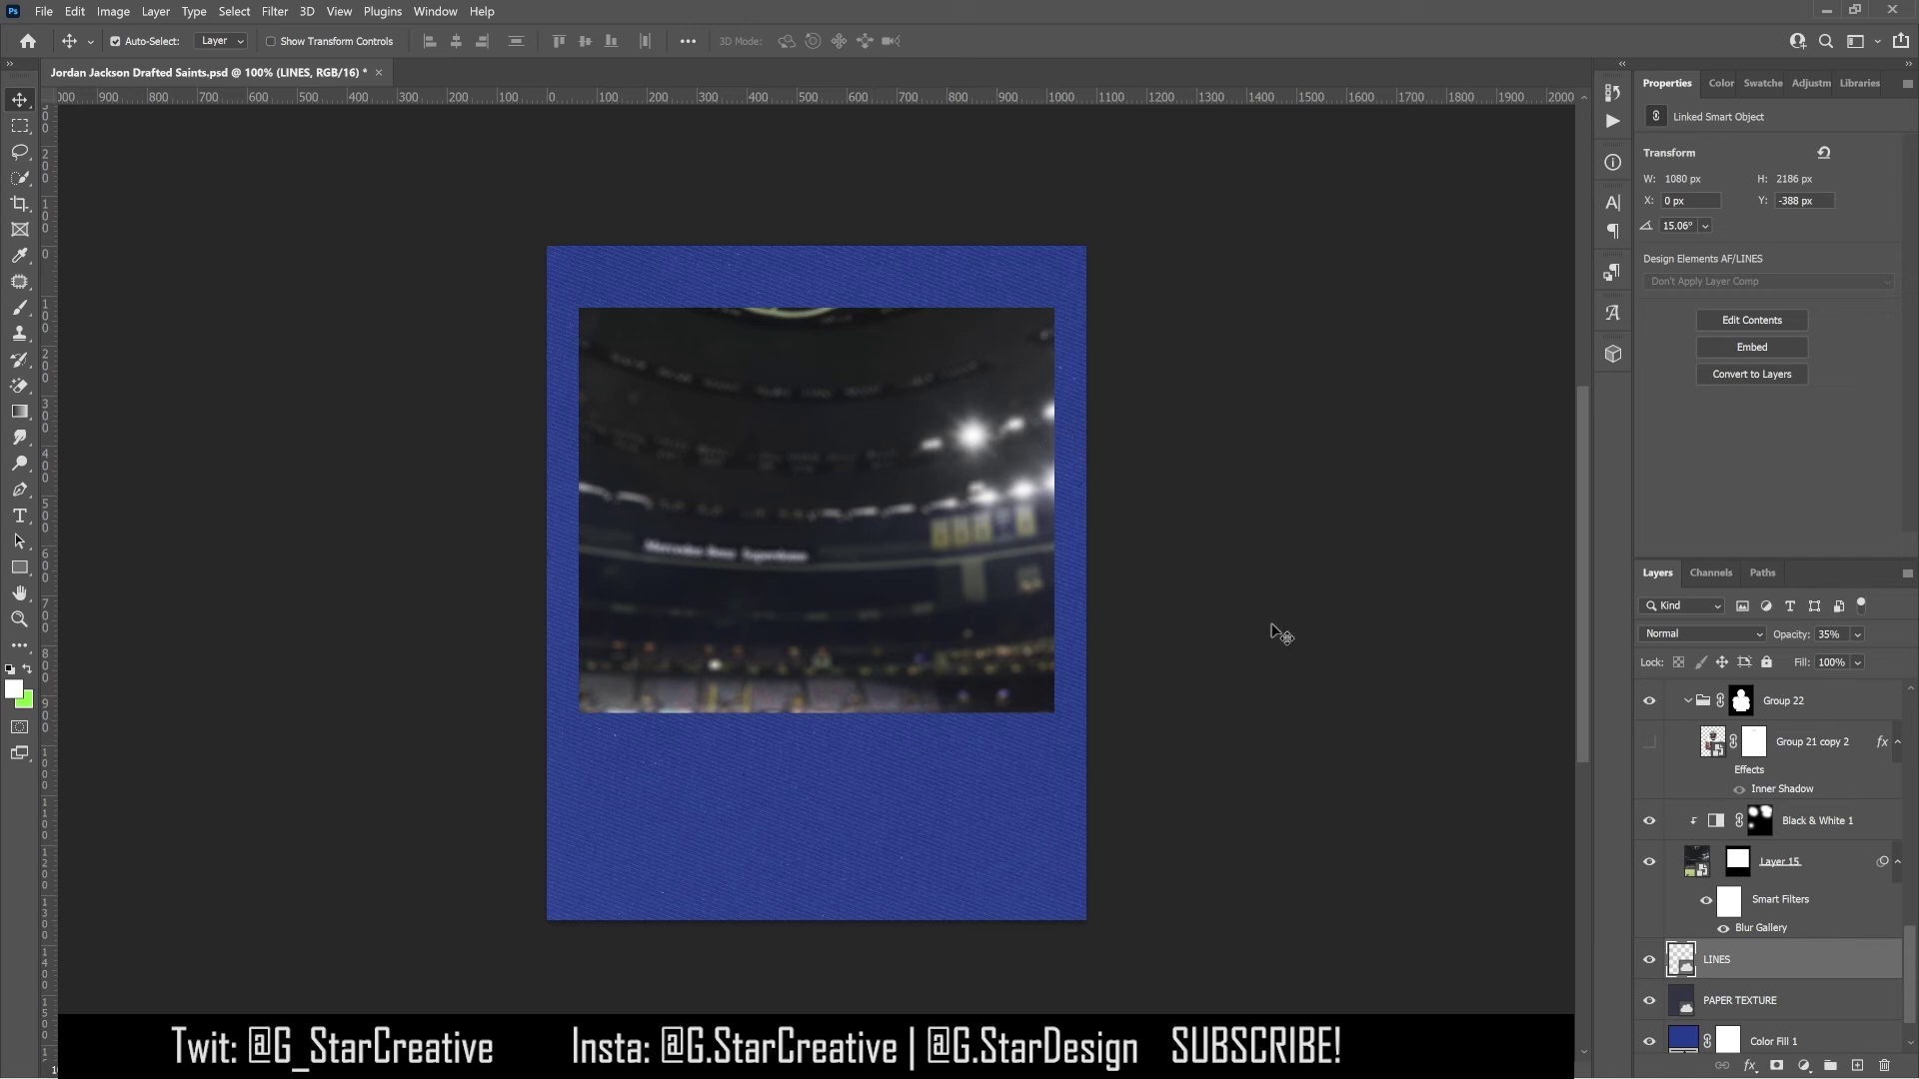
{"action": "scroll", "coordinate": [1684, 845], "scroll_direction": "up", "scroll_amount": 2}
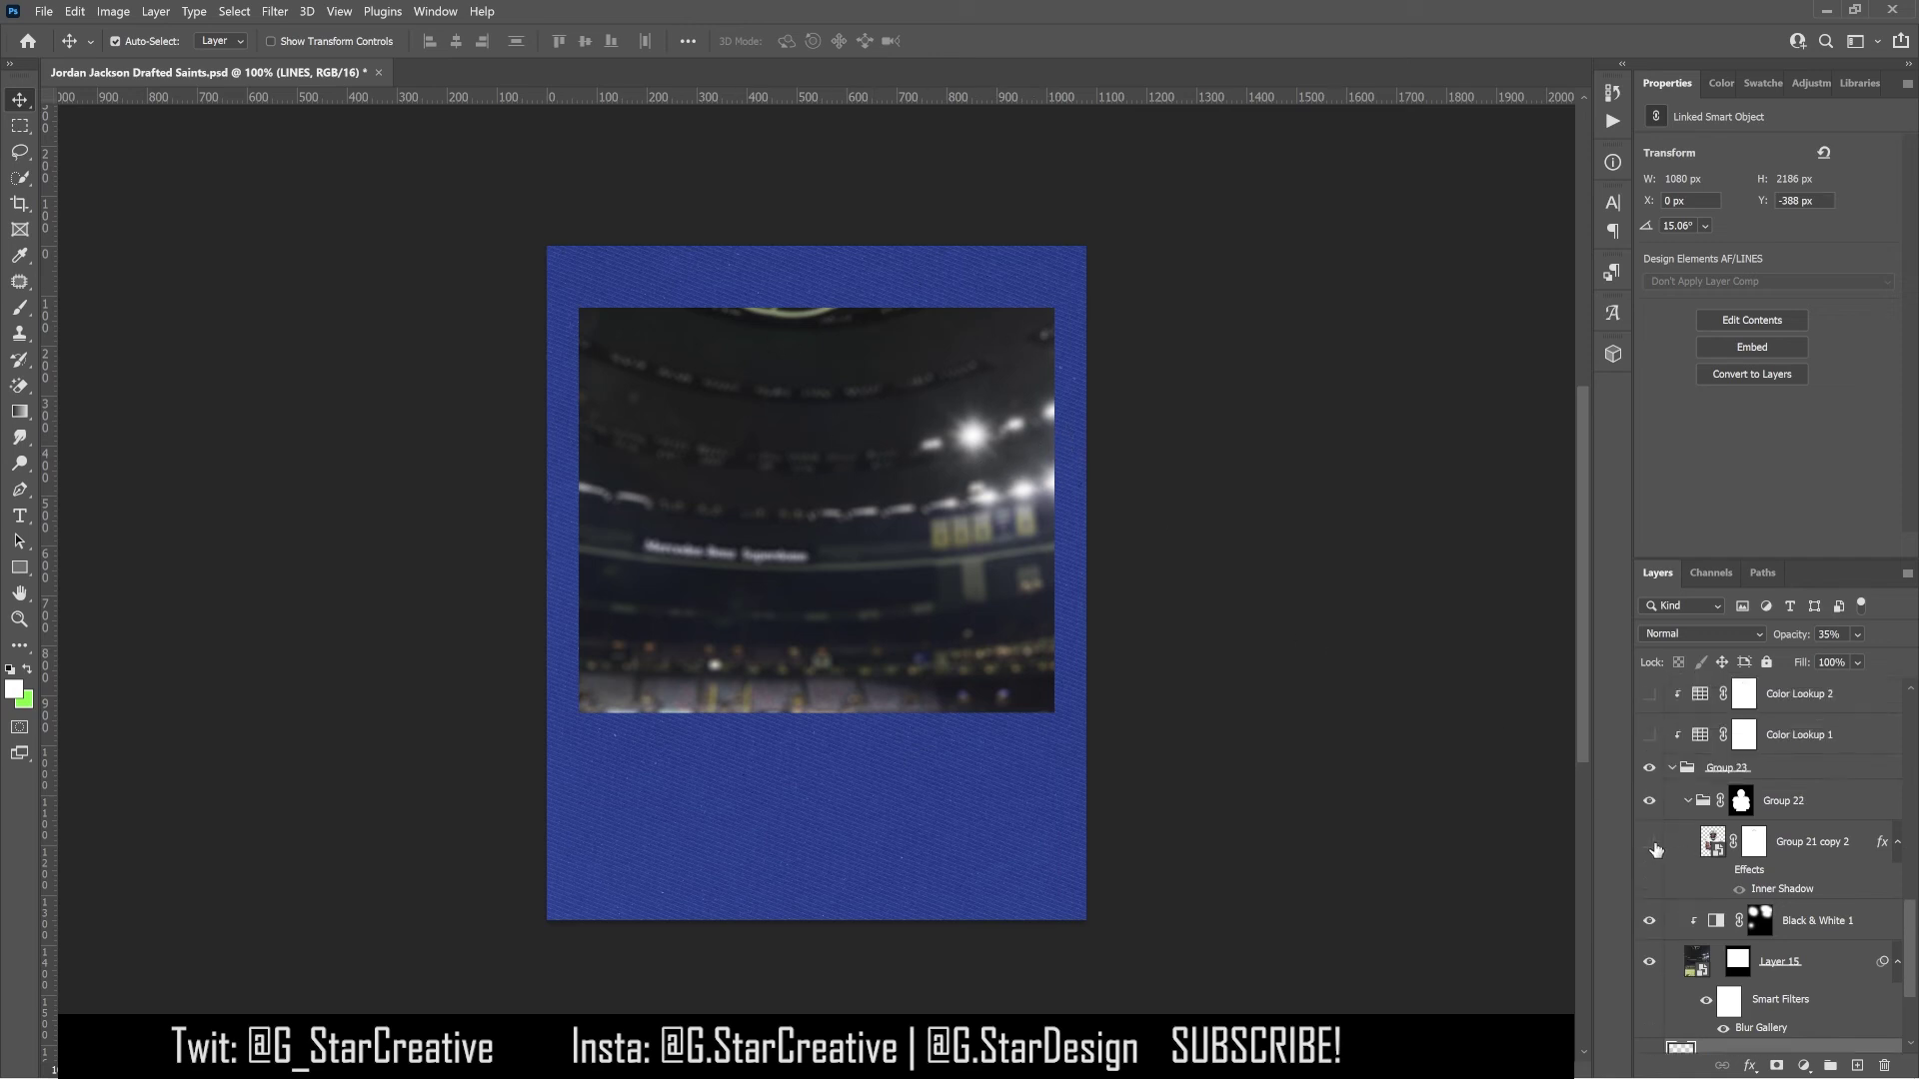
{"action": "left_click", "coordinate": [1703, 919]}
{"action": "left_click", "coordinate": [1648, 841]}
{"action": "left_click", "coordinate": [1802, 842]}
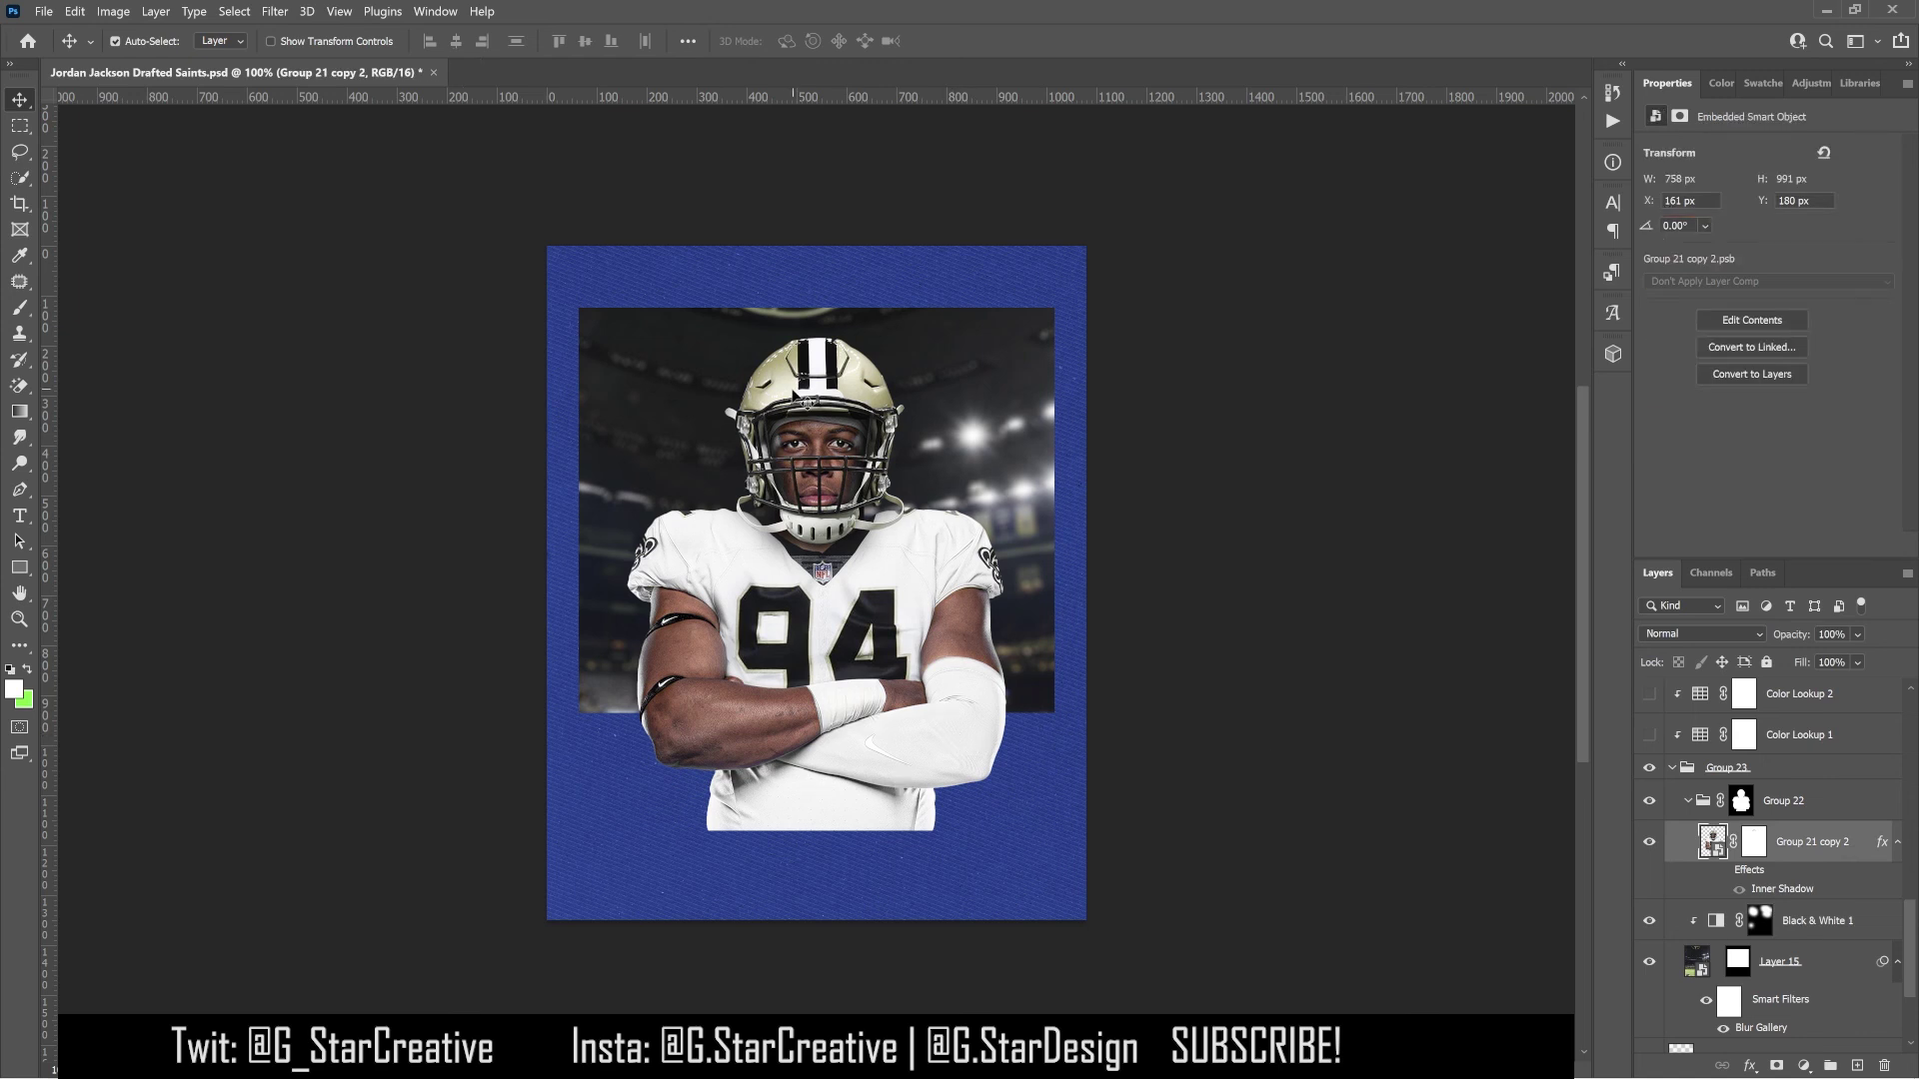
Toggle the layer effects of Group 21 copy 2 to compare them, and show Color Lookup 1 and Color Lookup 2
{"action": "scroll", "coordinate": [1723, 950], "scroll_direction": "up", "scroll_amount": 2}
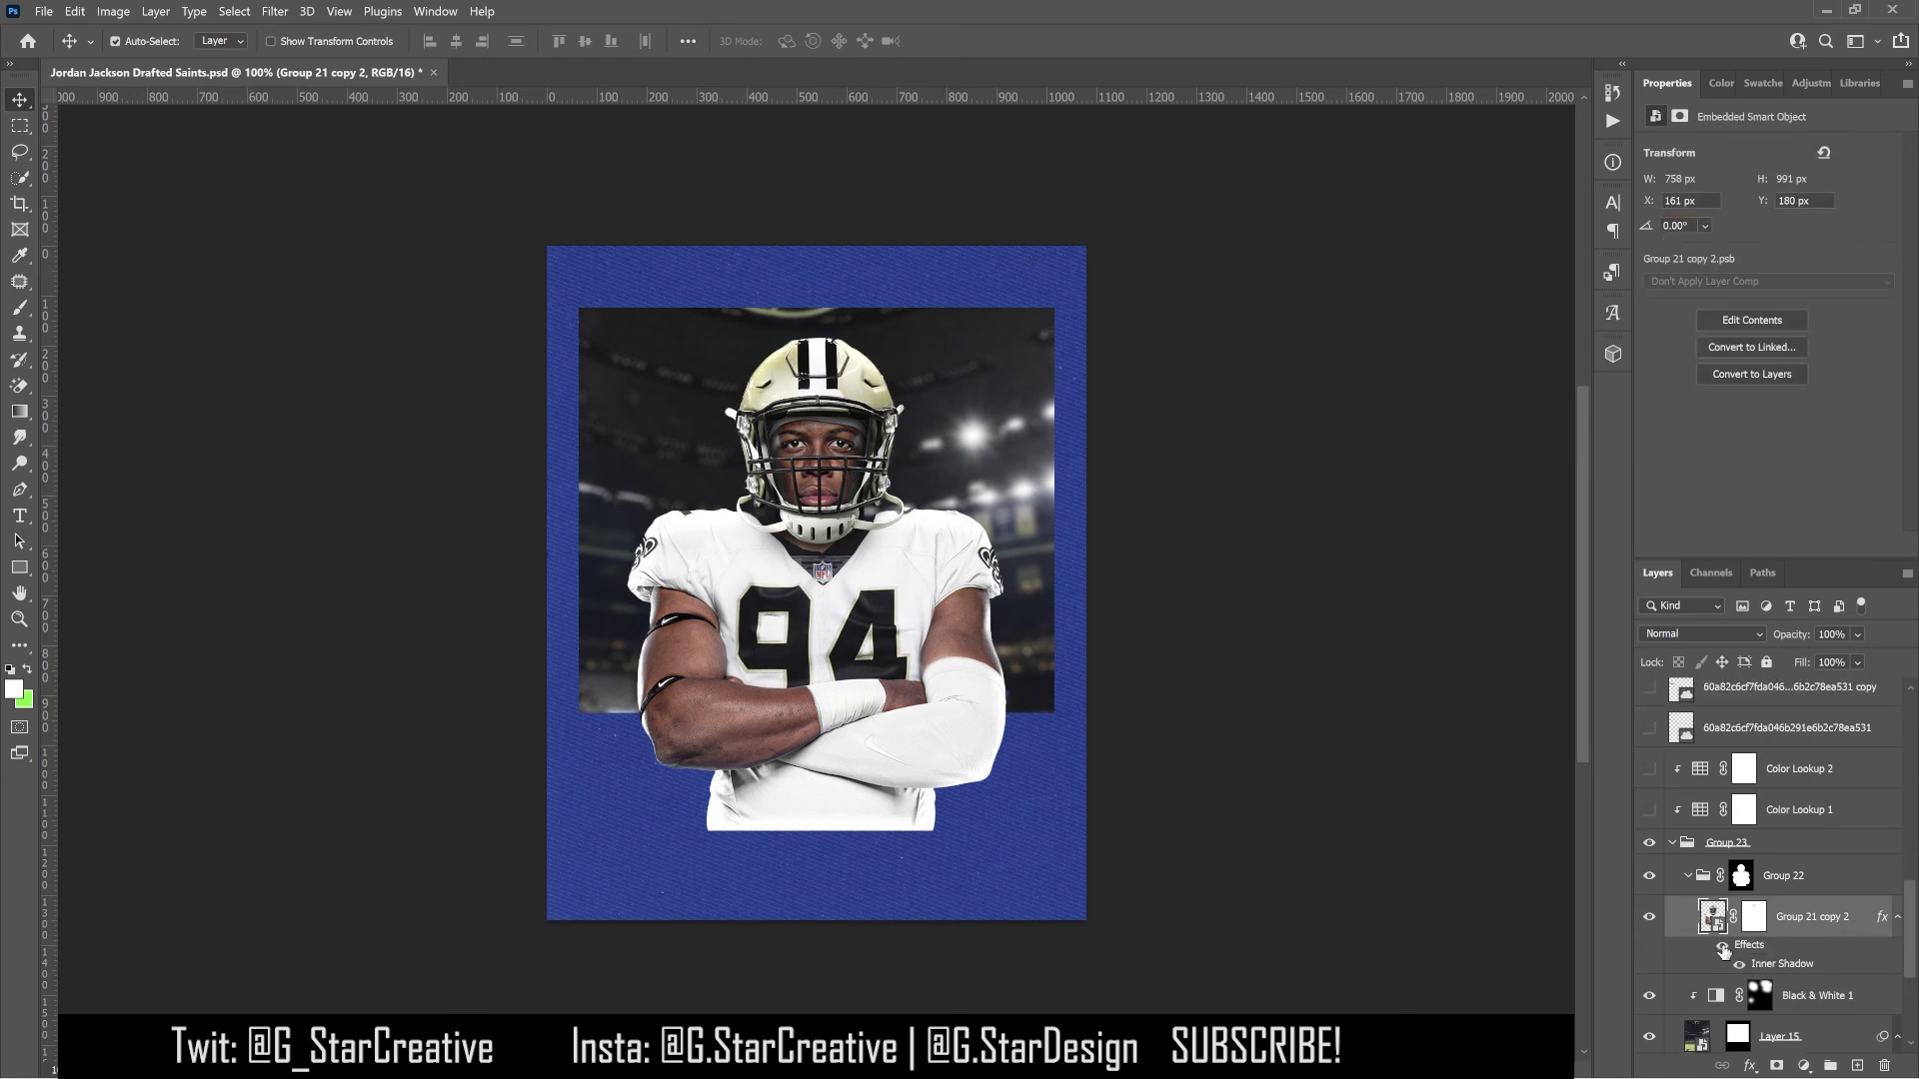
{"action": "left_click", "coordinate": [1722, 946]}
{"action": "left_click", "coordinate": [1722, 945]}
{"action": "left_click", "coordinate": [1649, 984]}
{"action": "left_click", "coordinate": [1649, 944]}
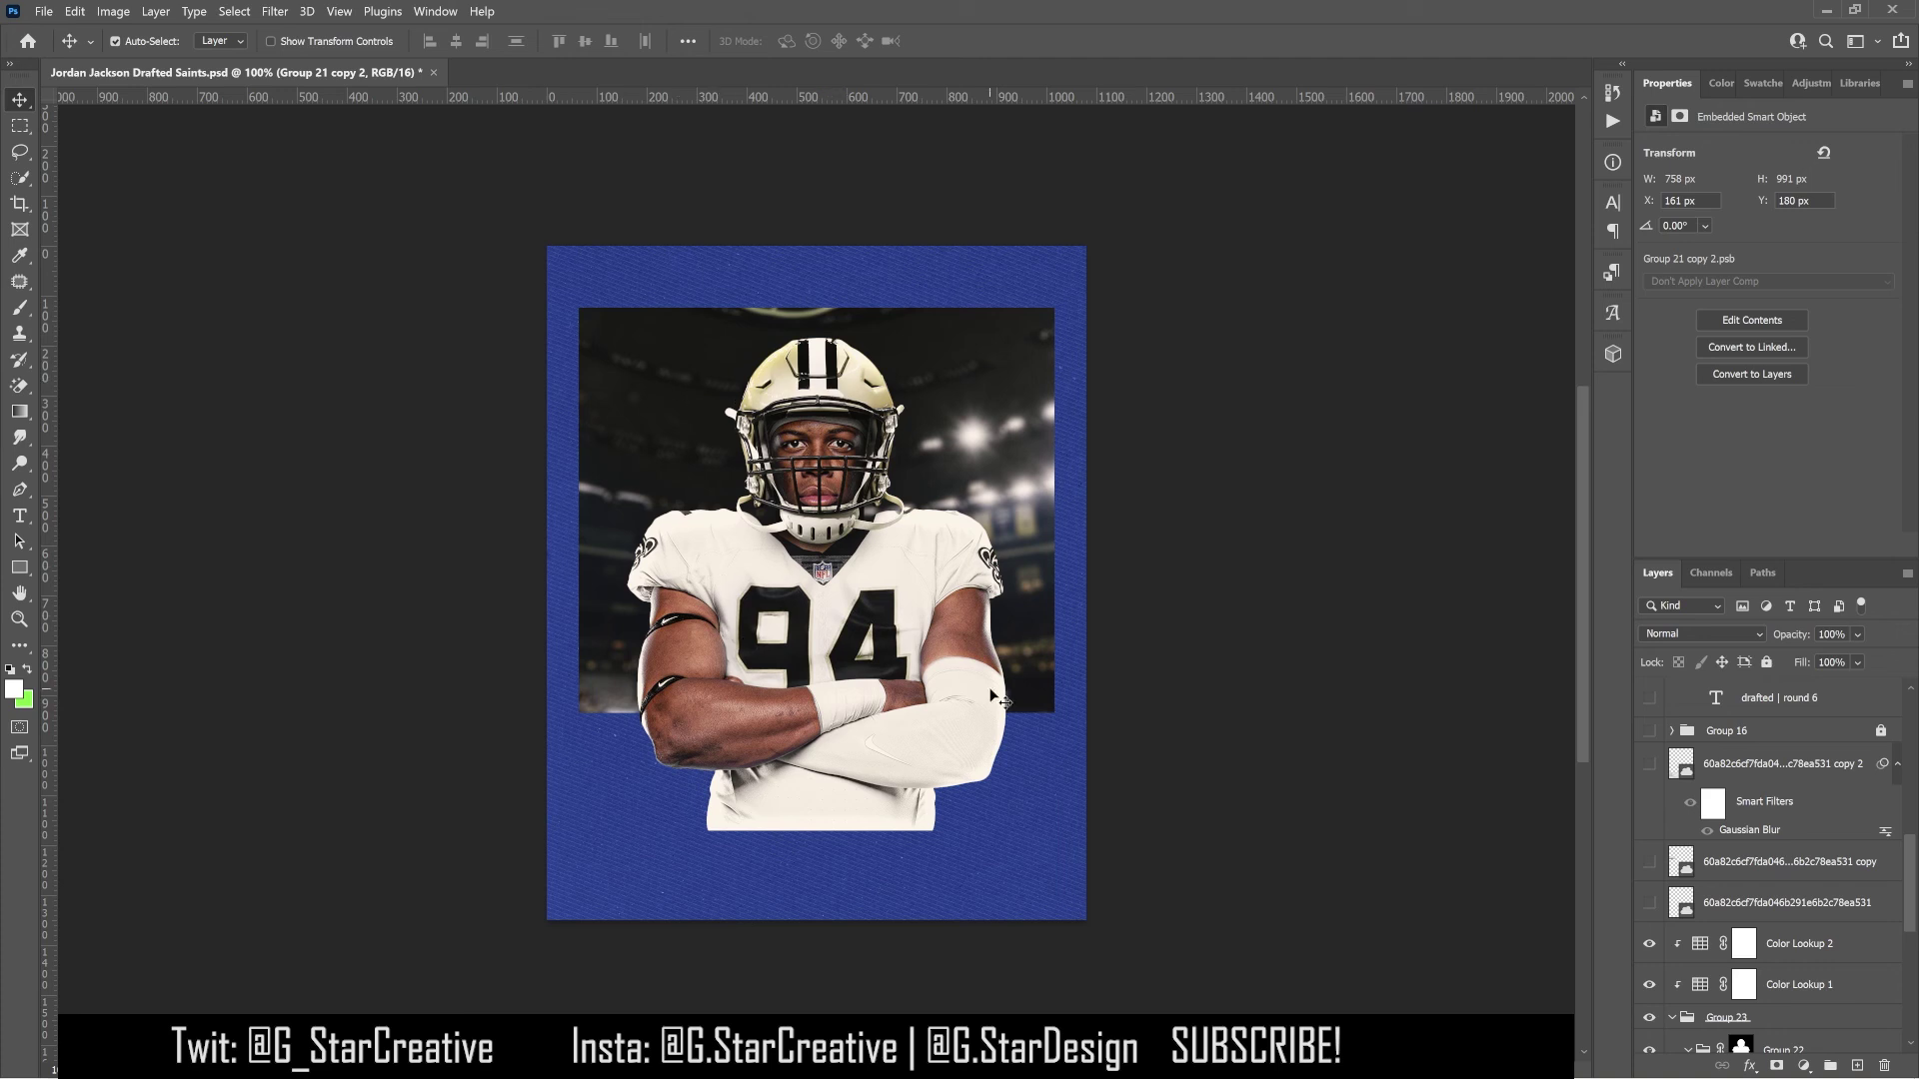
Show the three cloud layers above the color lookups, then select the blurred copy 2 and compare the image with and without it
{"action": "left_click", "coordinate": [1649, 903]}
{"action": "left_click", "coordinate": [1649, 862]}
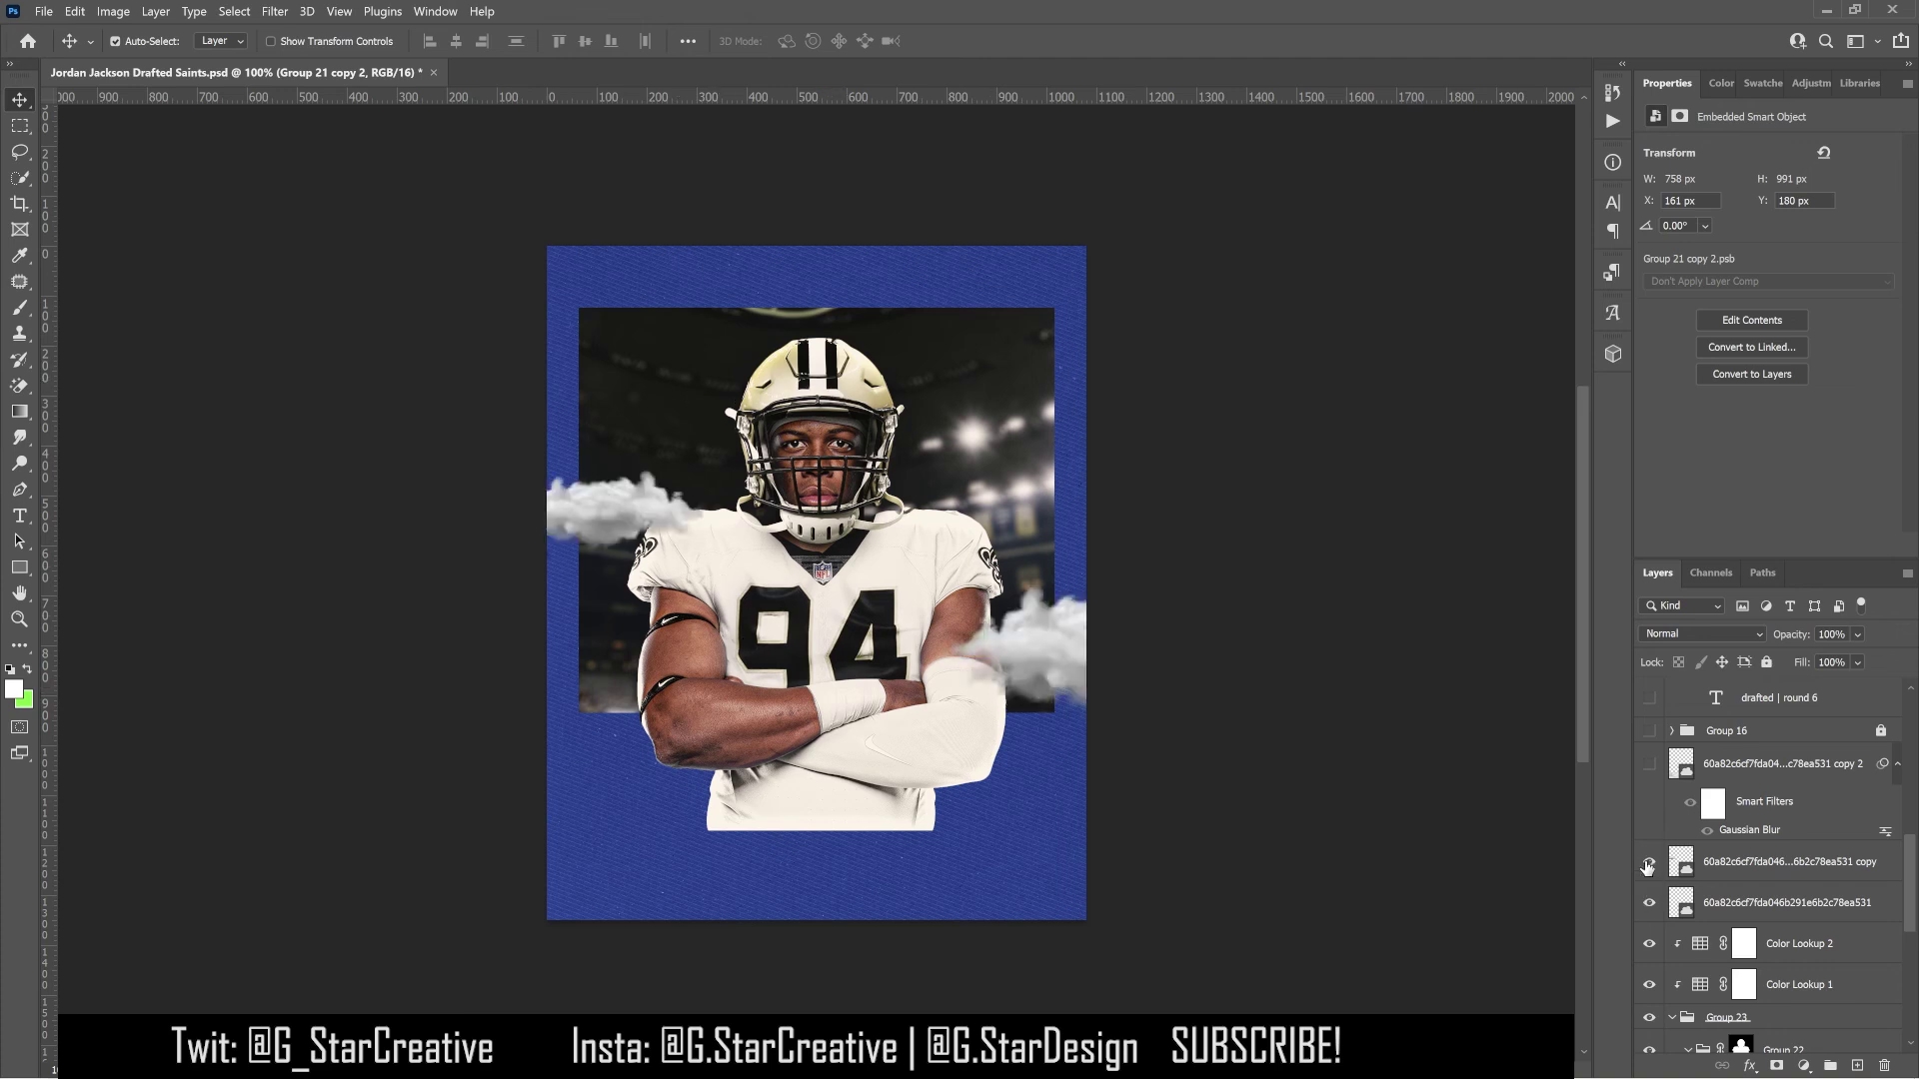
{"action": "left_click", "coordinate": [1649, 764]}
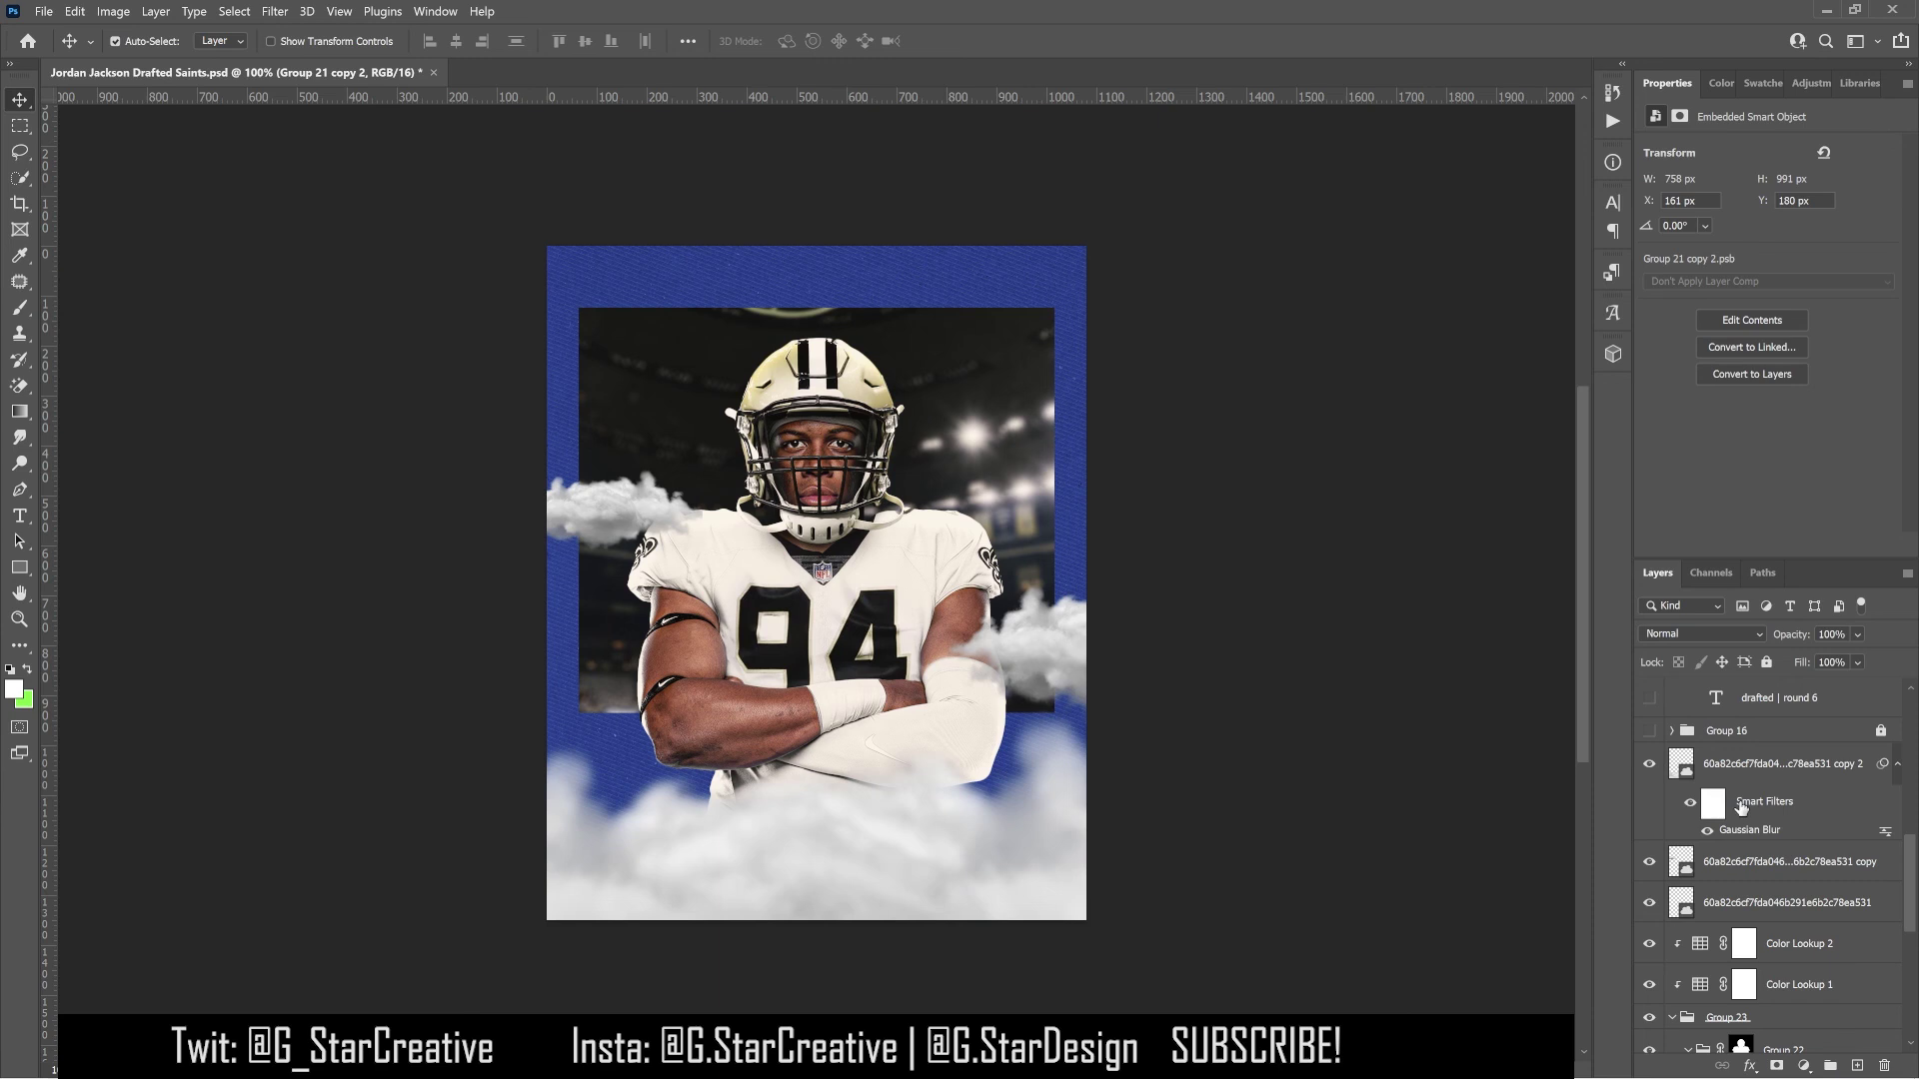
{"action": "scroll", "coordinate": [1745, 904], "scroll_direction": "up", "scroll_amount": 2}
{"action": "left_click", "coordinate": [1747, 870]}
{"action": "left_click", "coordinate": [1649, 864]}
{"action": "left_click", "coordinate": [1651, 866]}
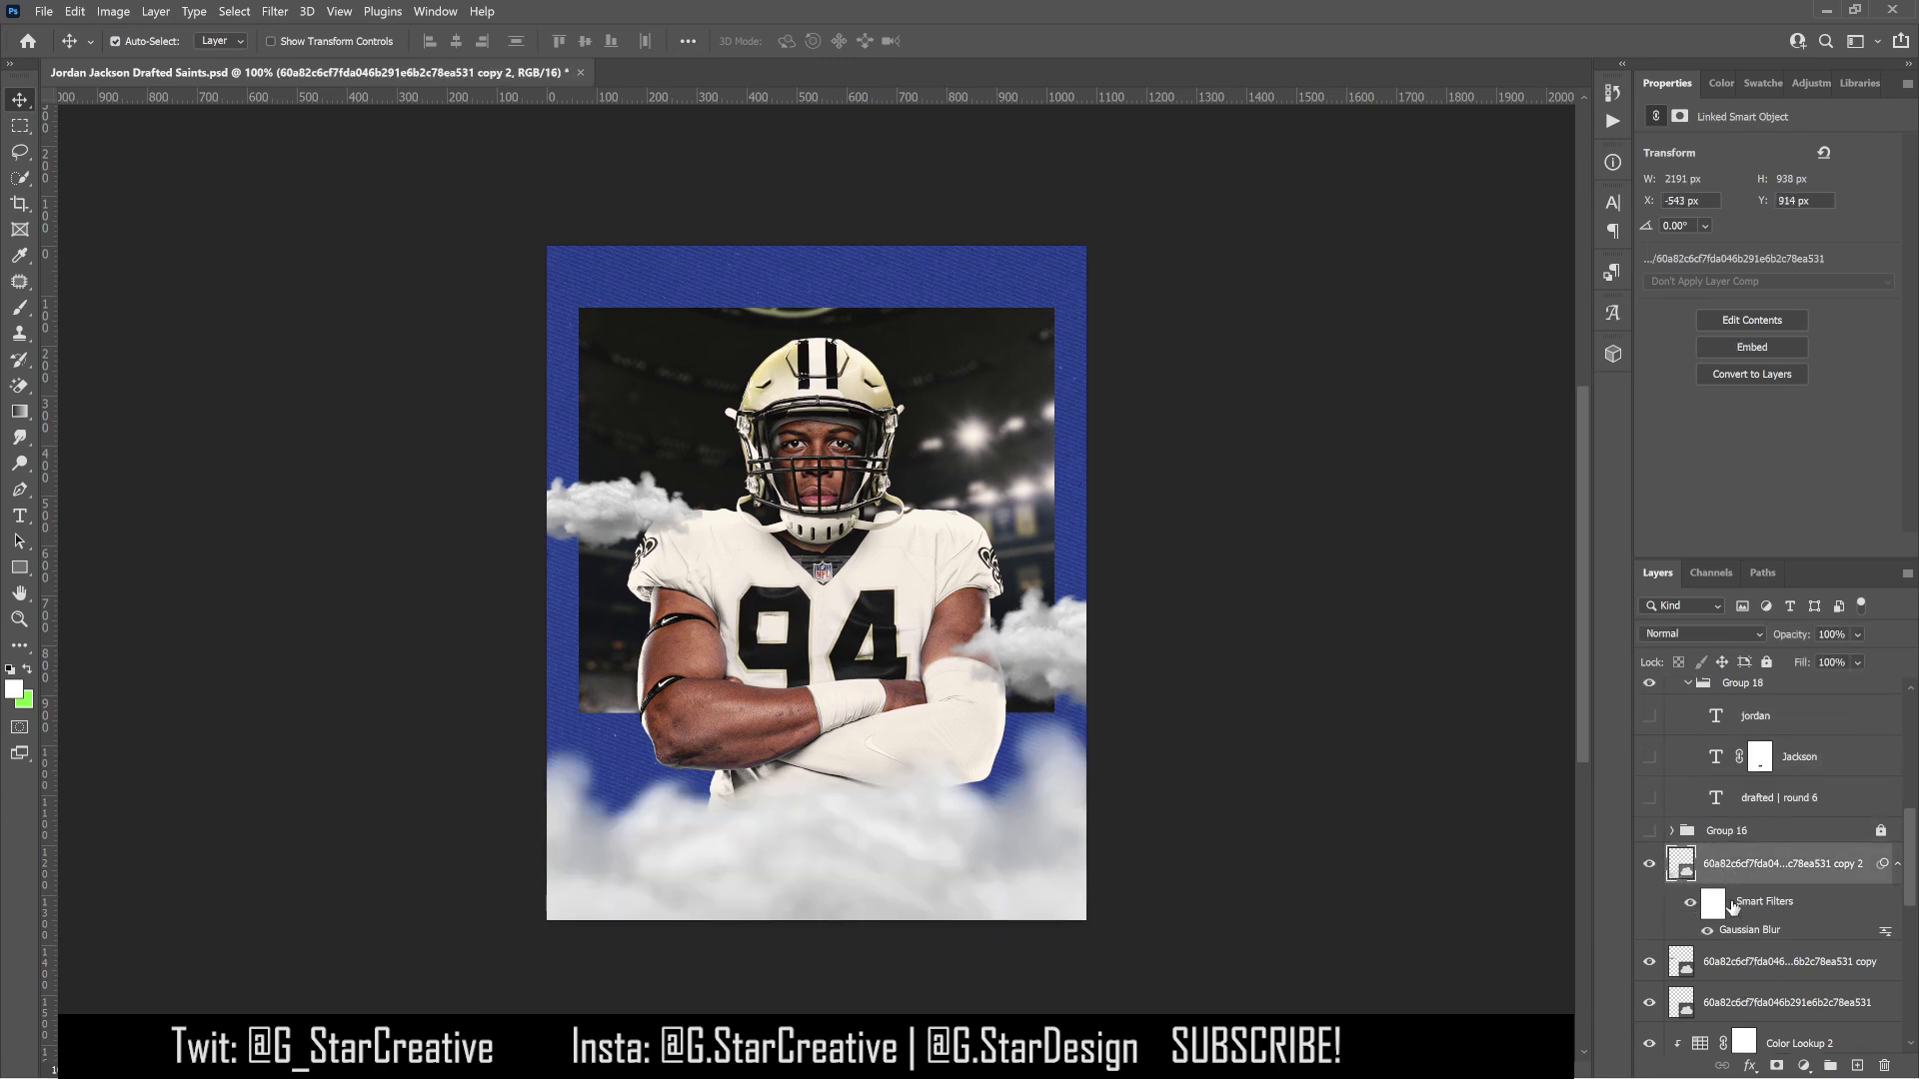
Toggle the locked Group 16 above the clouds to compare its shading, leaving it shown
{"action": "scroll", "coordinate": [1688, 905], "scroll_direction": "up", "scroll_amount": 3}
{"action": "left_click", "coordinate": [1648, 956]}
{"action": "left_click", "coordinate": [1649, 956]}
{"action": "left_click", "coordinate": [1649, 956]}
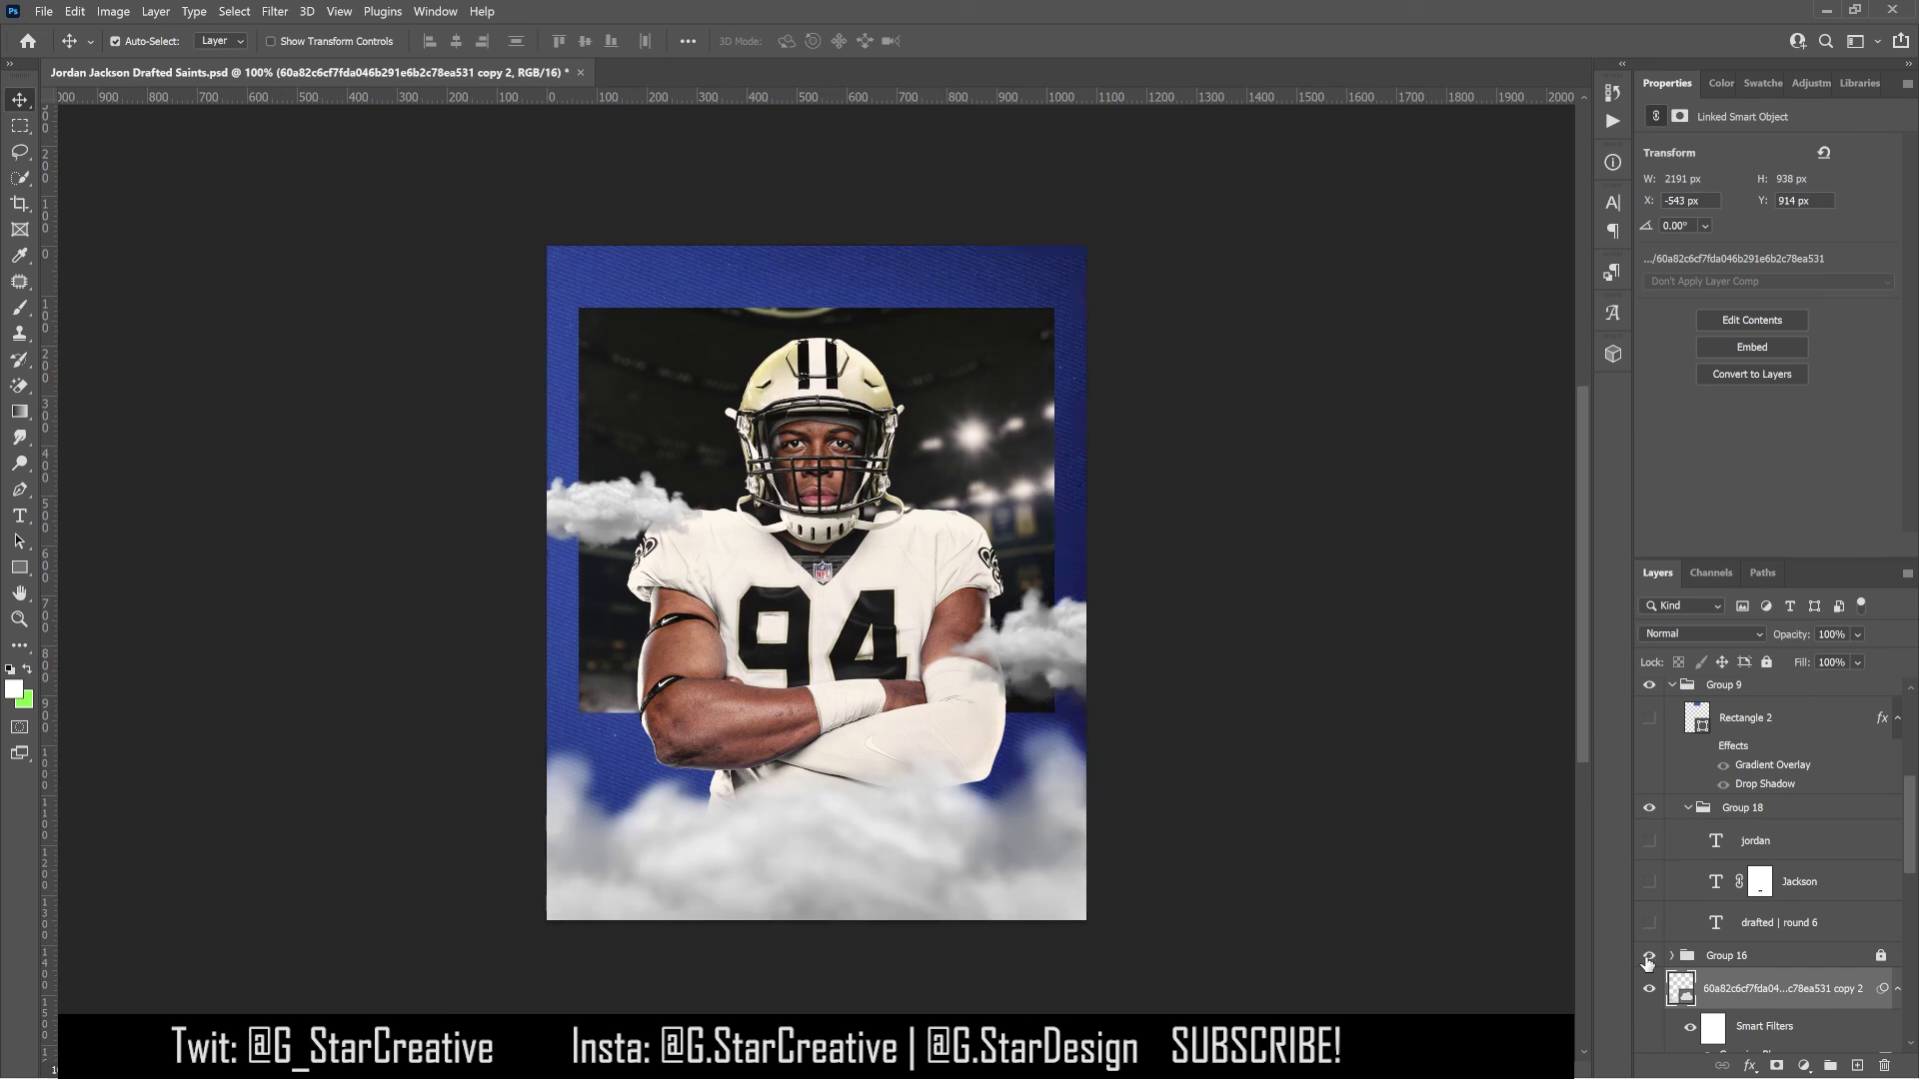
Show the "drafted | round 6" text and the player's first-name and last-name text layers in Group 18
{"action": "left_click", "coordinate": [1649, 922]}
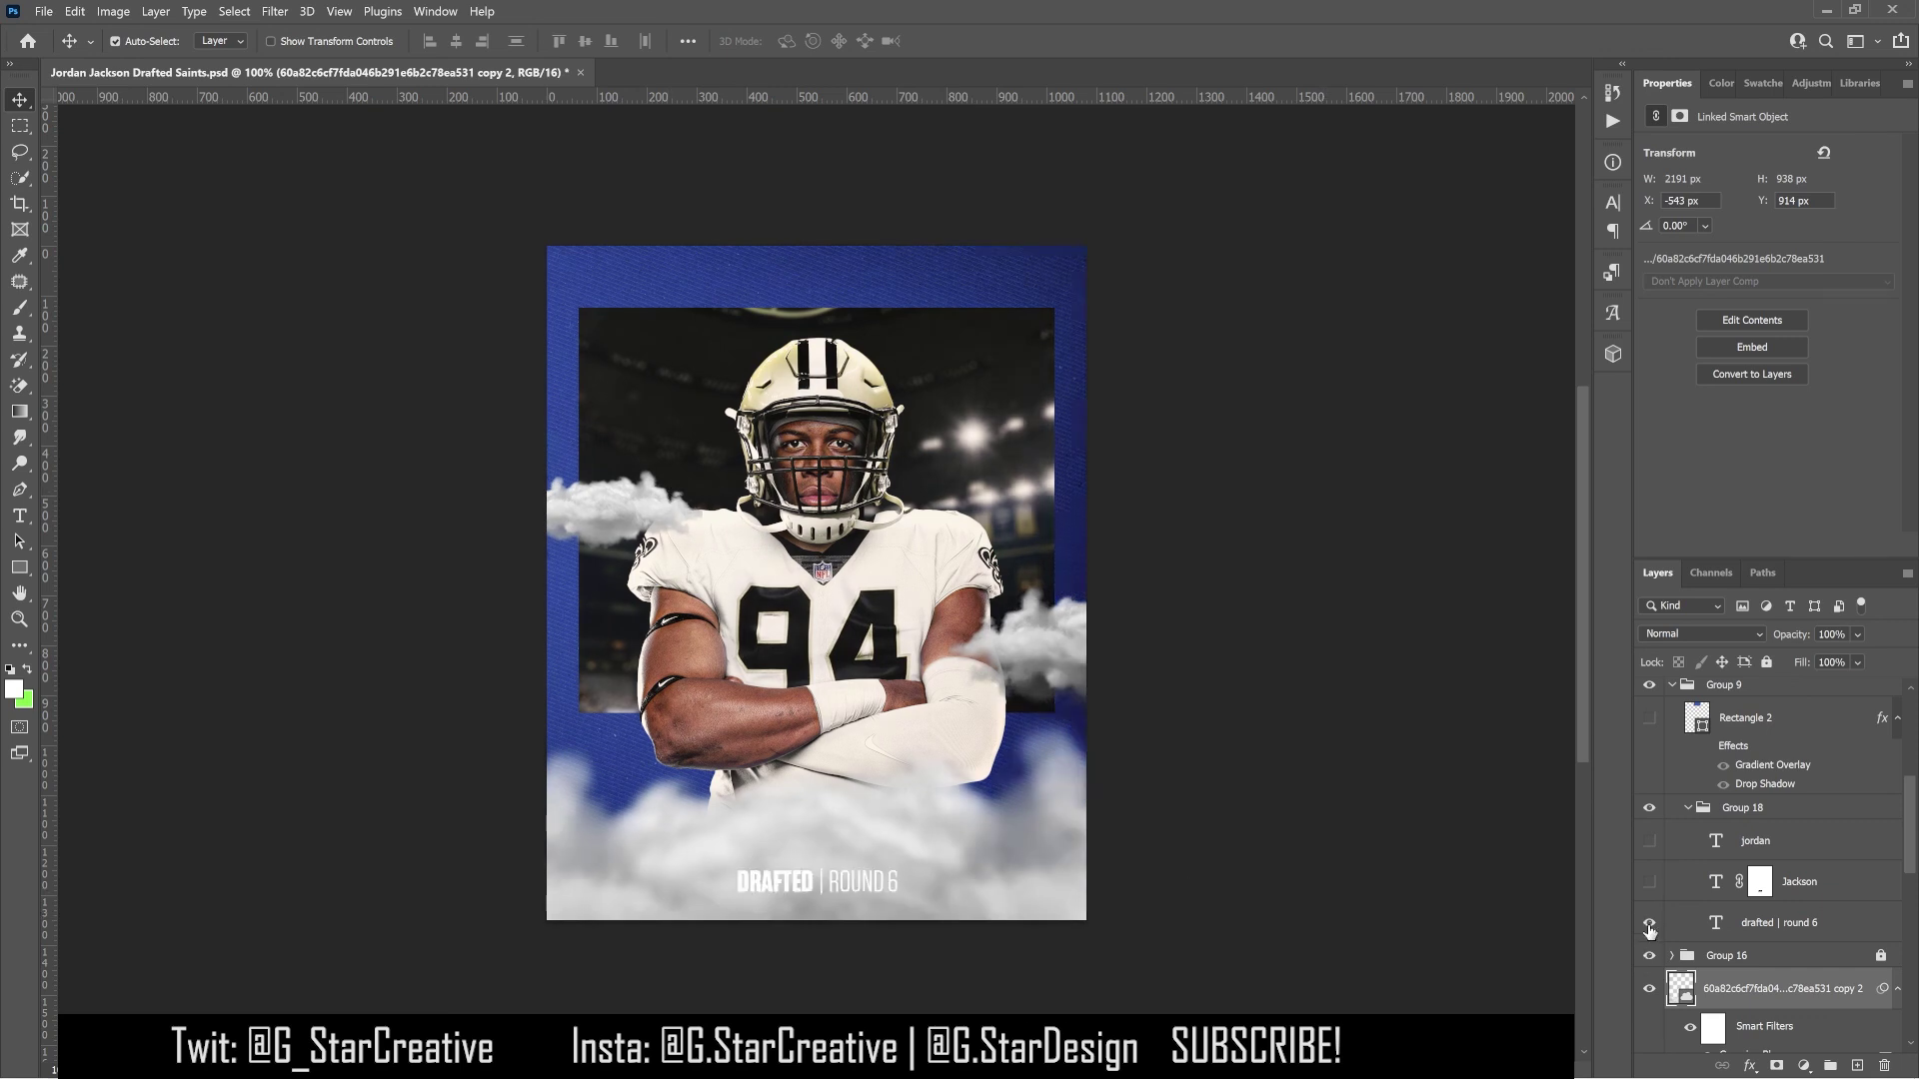
{"action": "left_click", "coordinate": [1649, 882]}
{"action": "left_click", "coordinate": [1649, 840]}
Show and select Rectangle 2 in Group 9, and turn on its Gradient Overlay and Drop Shadow effects
{"action": "left_click", "coordinate": [1649, 717]}
{"action": "scroll", "coordinate": [1734, 825], "scroll_direction": "up", "scroll_amount": 2}
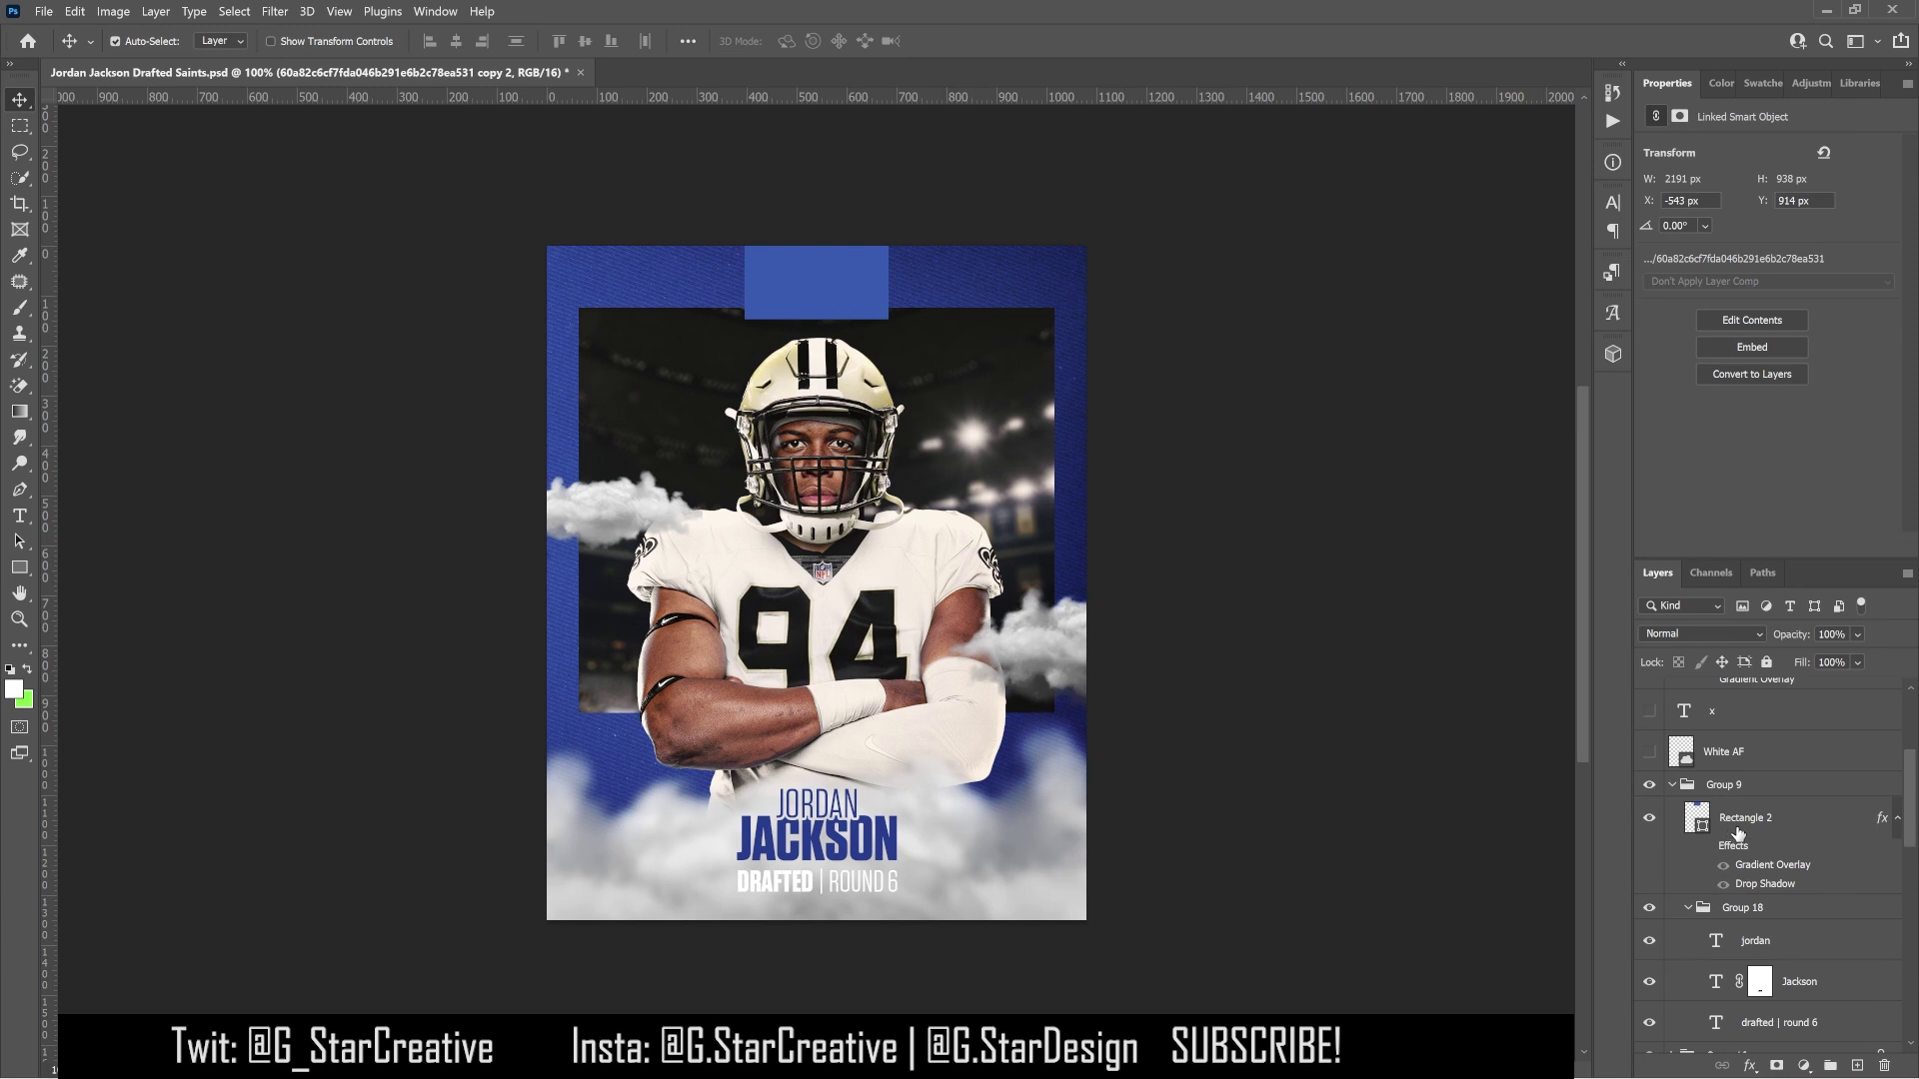
{"action": "left_click", "coordinate": [1743, 818]}
{"action": "left_click", "coordinate": [1705, 845]}
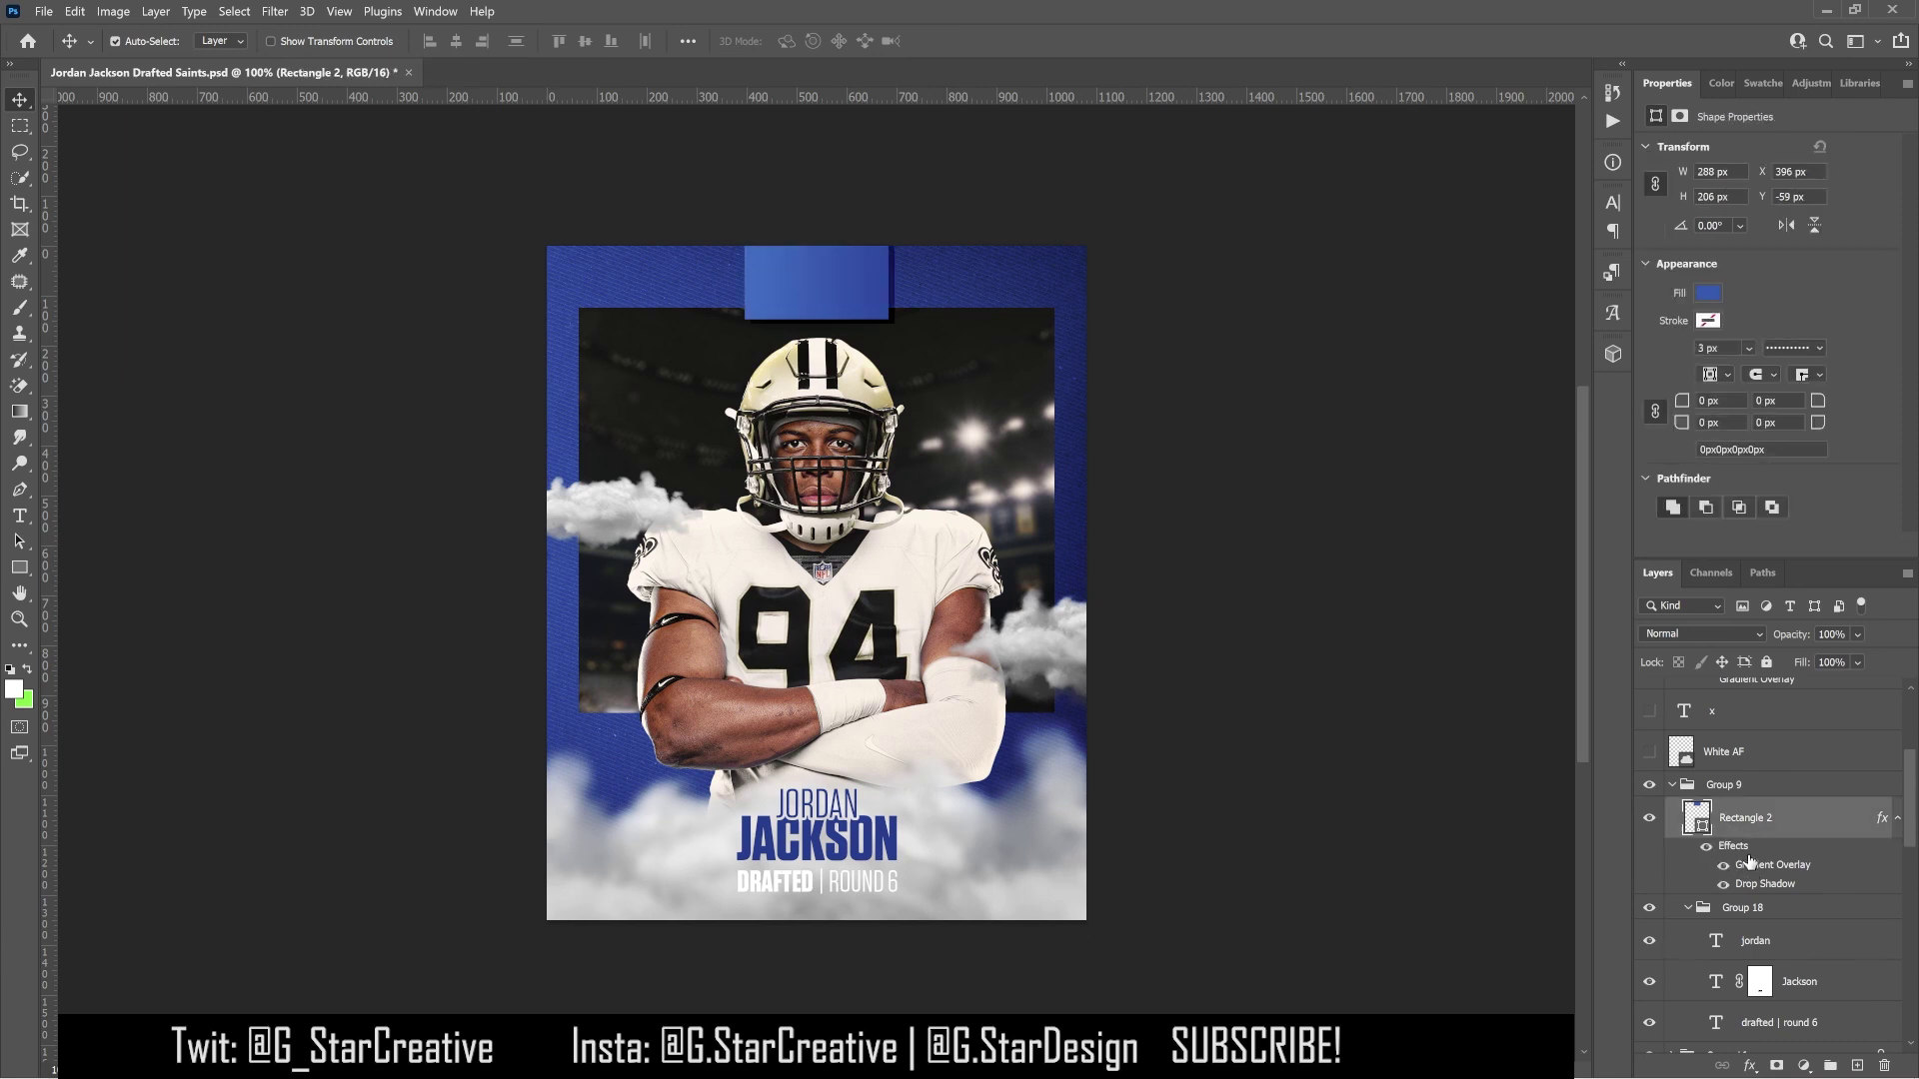
Show the White AF logo, the x text, the NFL logo on Layer 43 copy 2 and the new-orleans-saints-logo-vector layer
{"action": "scroll", "coordinate": [1747, 861], "scroll_direction": "up", "scroll_amount": 2}
{"action": "scroll", "coordinate": [1703, 870], "scroll_direction": "up", "scroll_amount": 2}
{"action": "left_click", "coordinate": [1648, 901]}
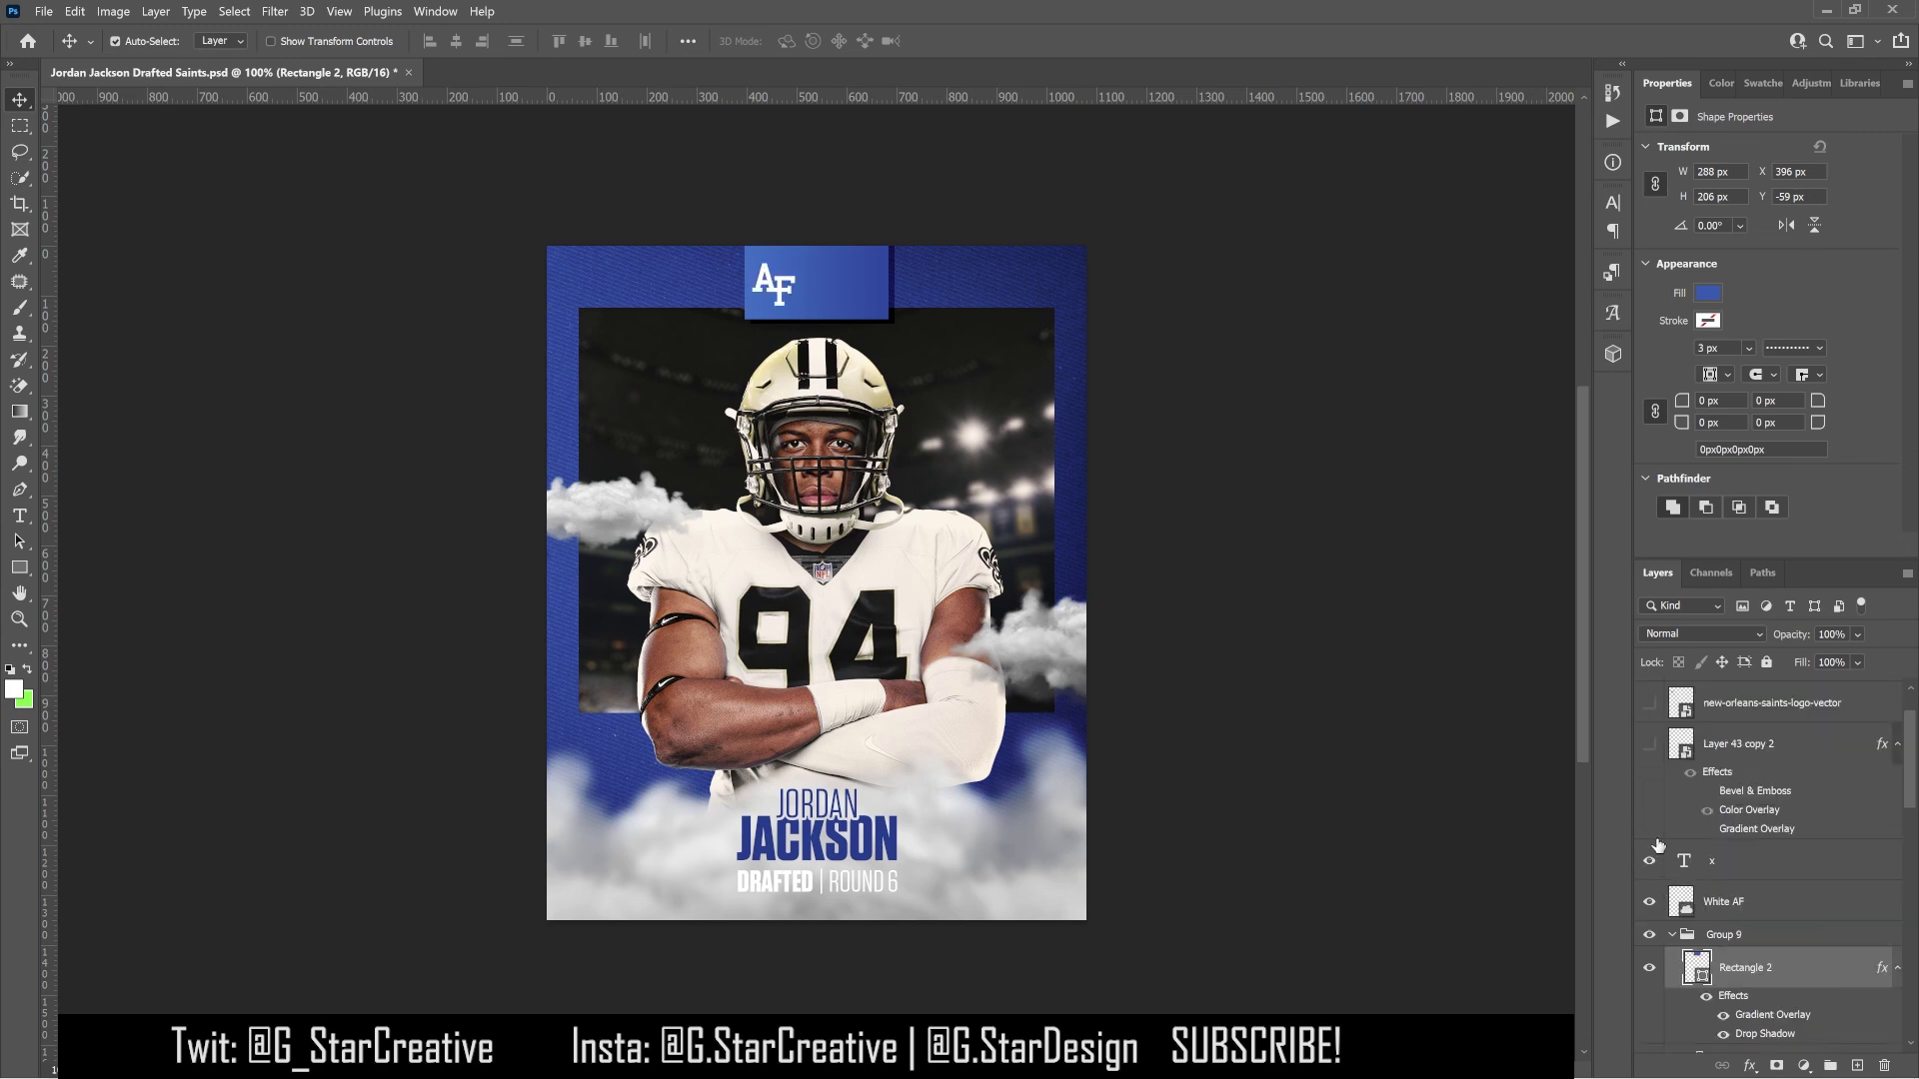
{"action": "left_click", "coordinate": [1649, 864]}
{"action": "scroll", "coordinate": [1655, 864], "scroll_direction": "up", "scroll_amount": 2}
{"action": "left_click_drag", "start_coordinate": [1649, 805], "coordinate": [1650, 765]}
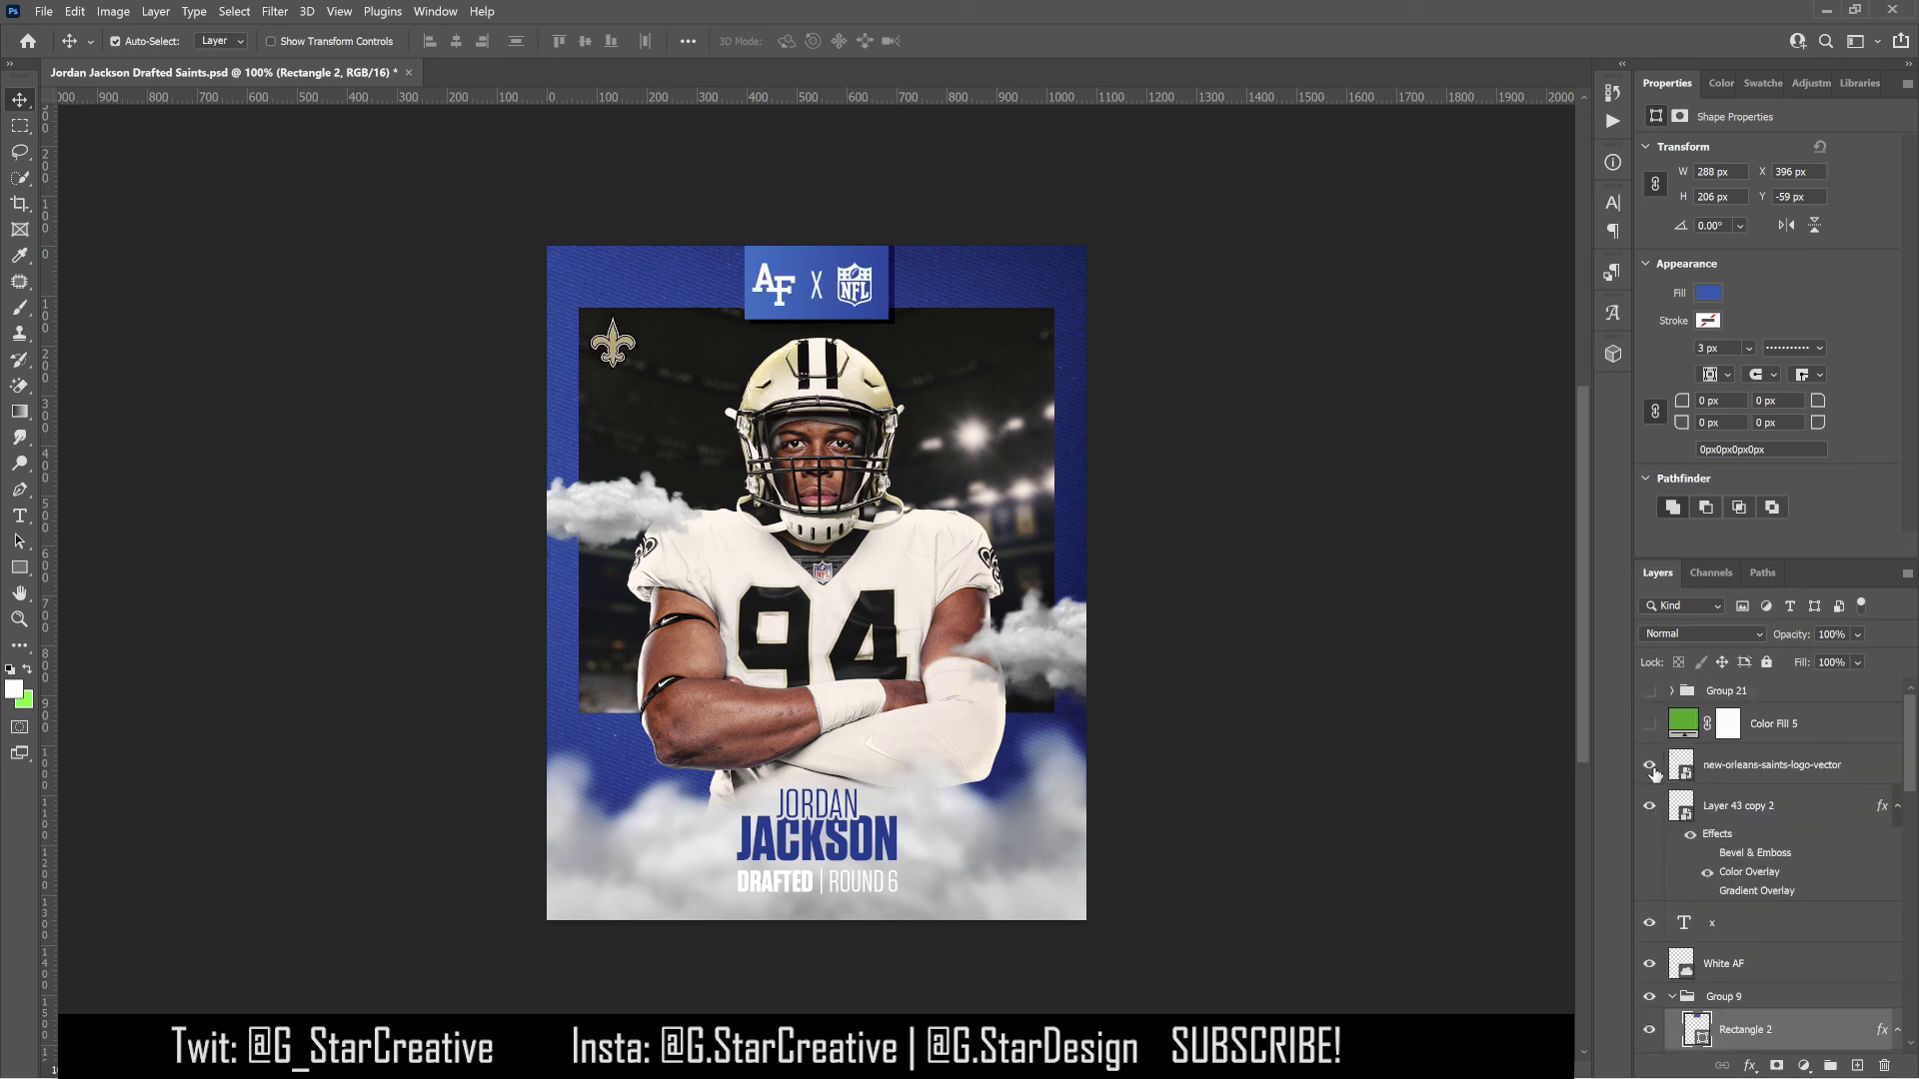